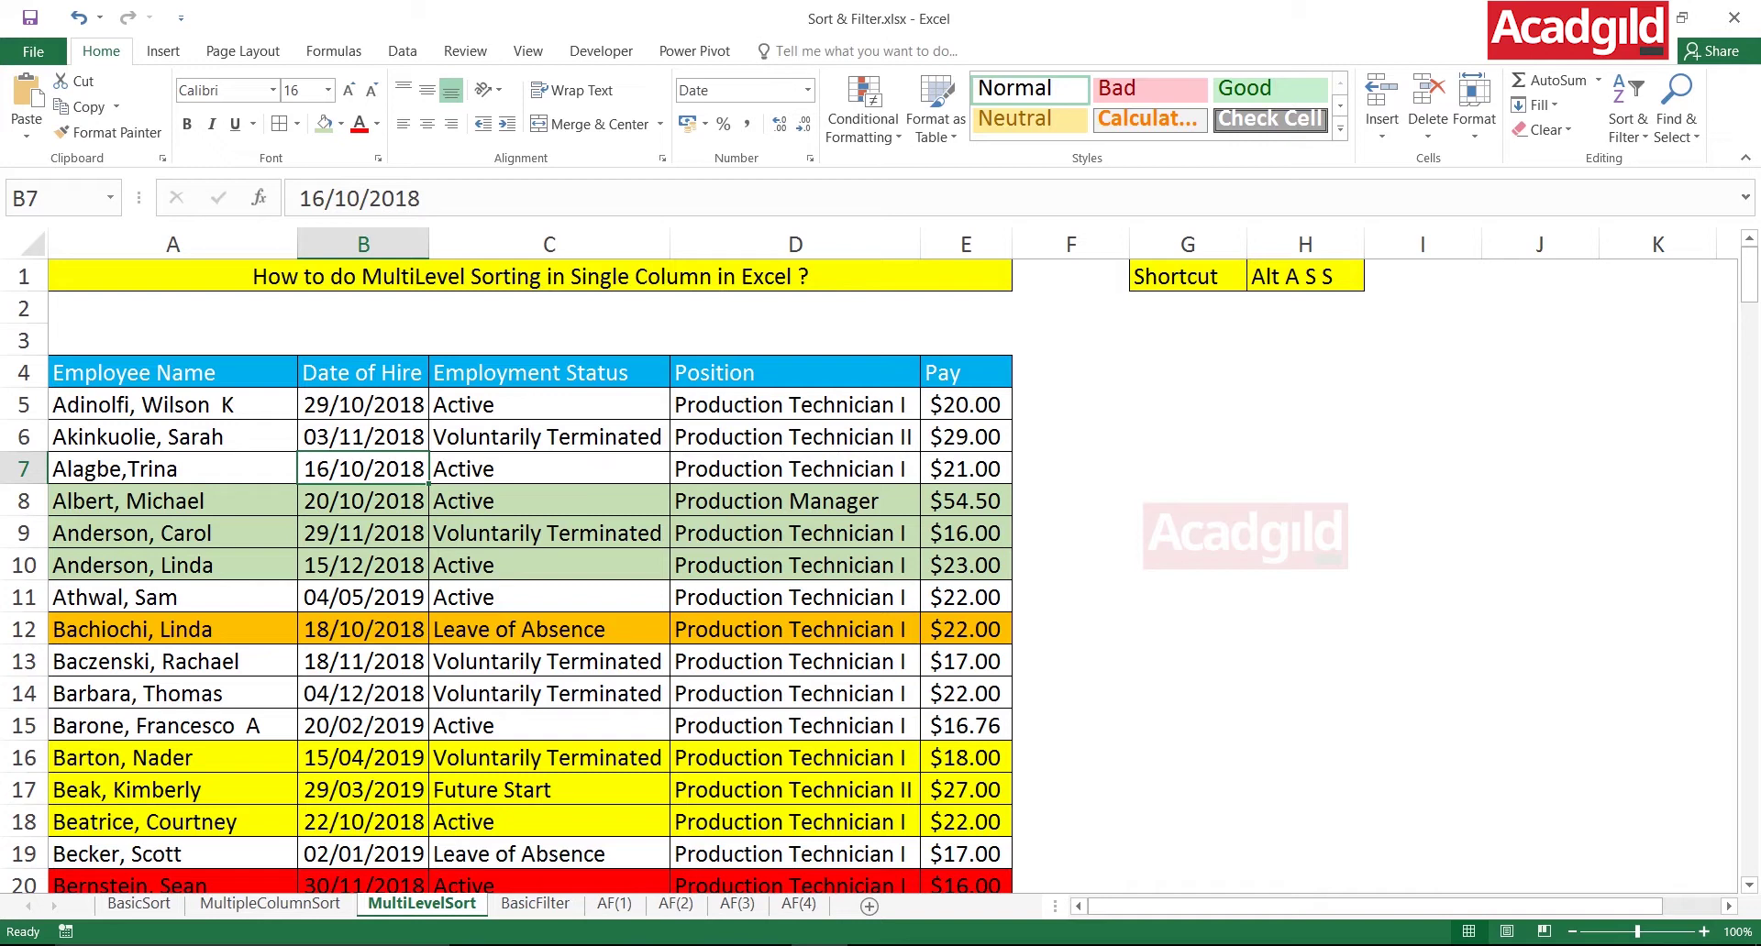
- Examine the Date of Hire column and the color-filled rows throughout the employee table on the MultiLevelSort sheet, down to row 181
left_click_drag(363, 373, 413, 766)
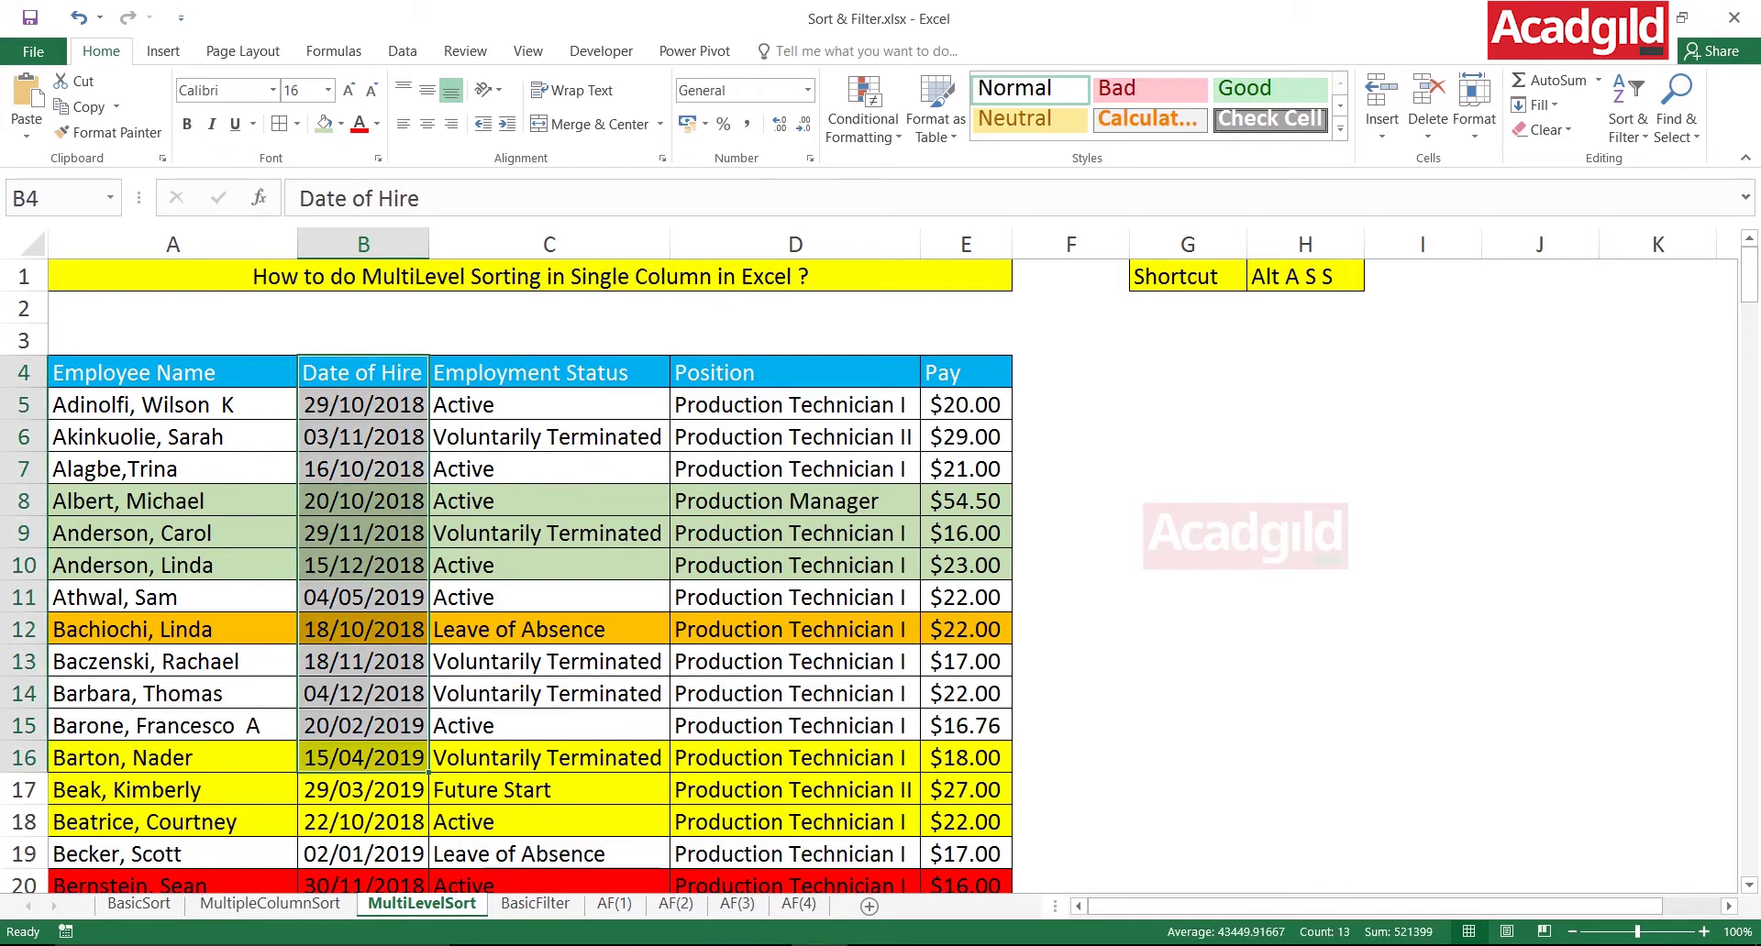
left_click_drag(172, 501, 963, 533)
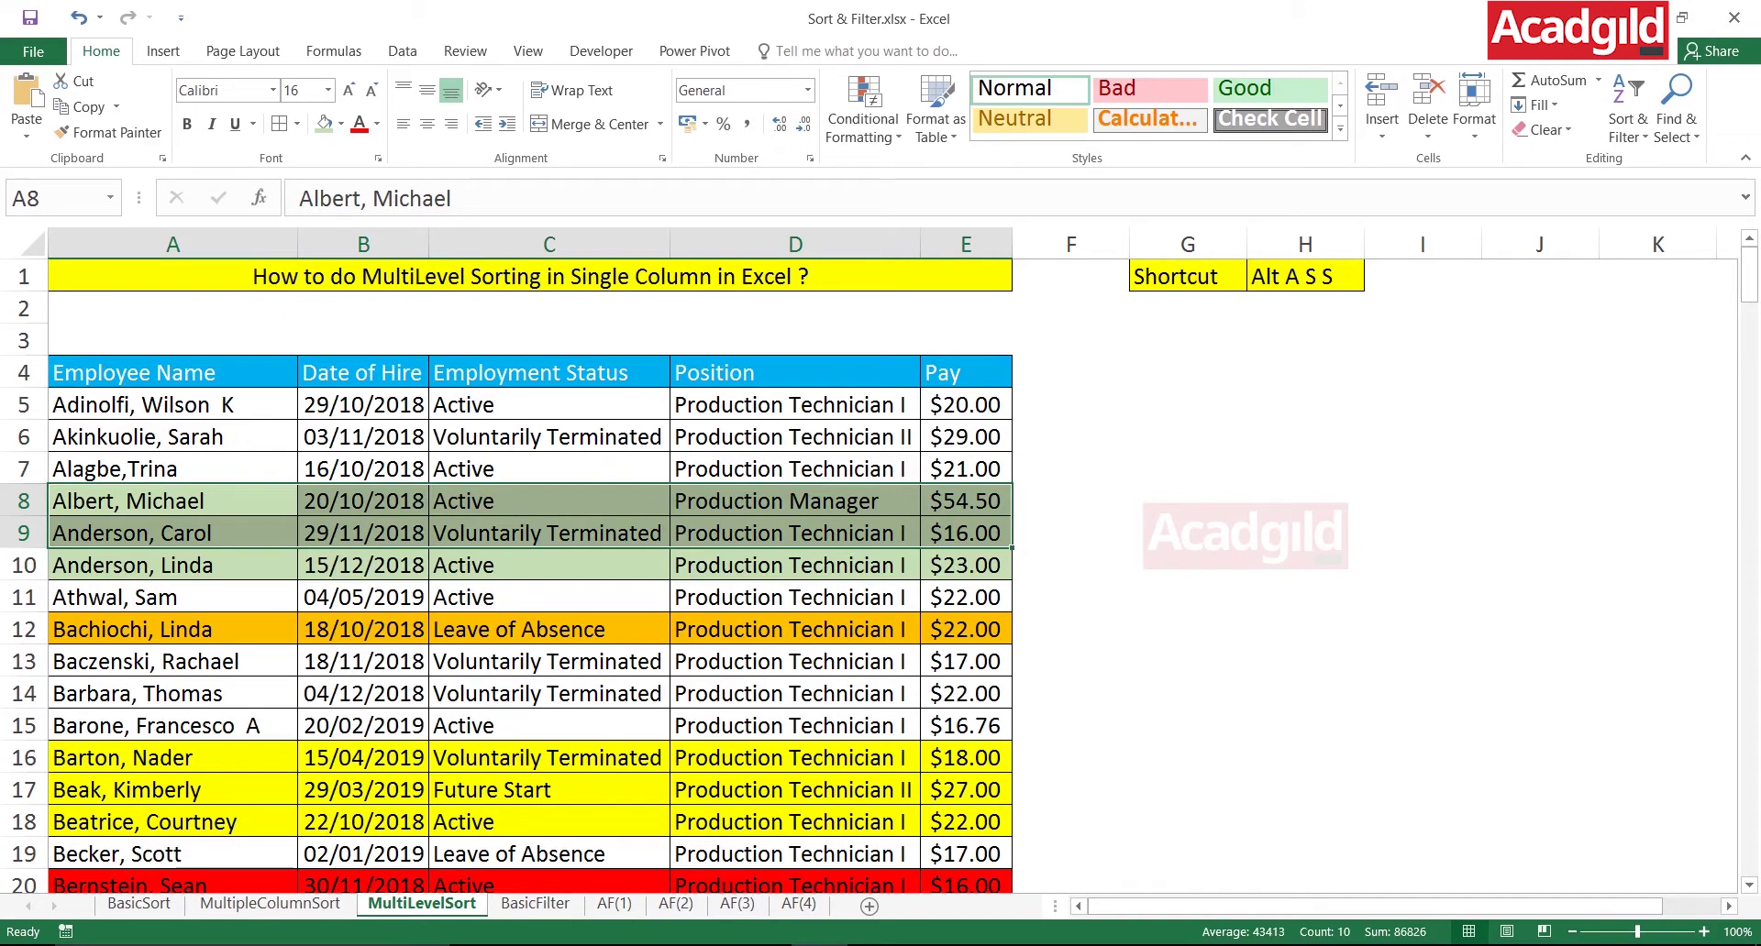
left_click(550, 598)
key("Down")
key("Down")
key("Down")
key("Down")
key("Down")
key("Down")
key("Down")
key("Down")
key("Down")
key("Down")
key("Down")
key("Down")
key("Down")
key("Down")
key("Down")
key("Down")
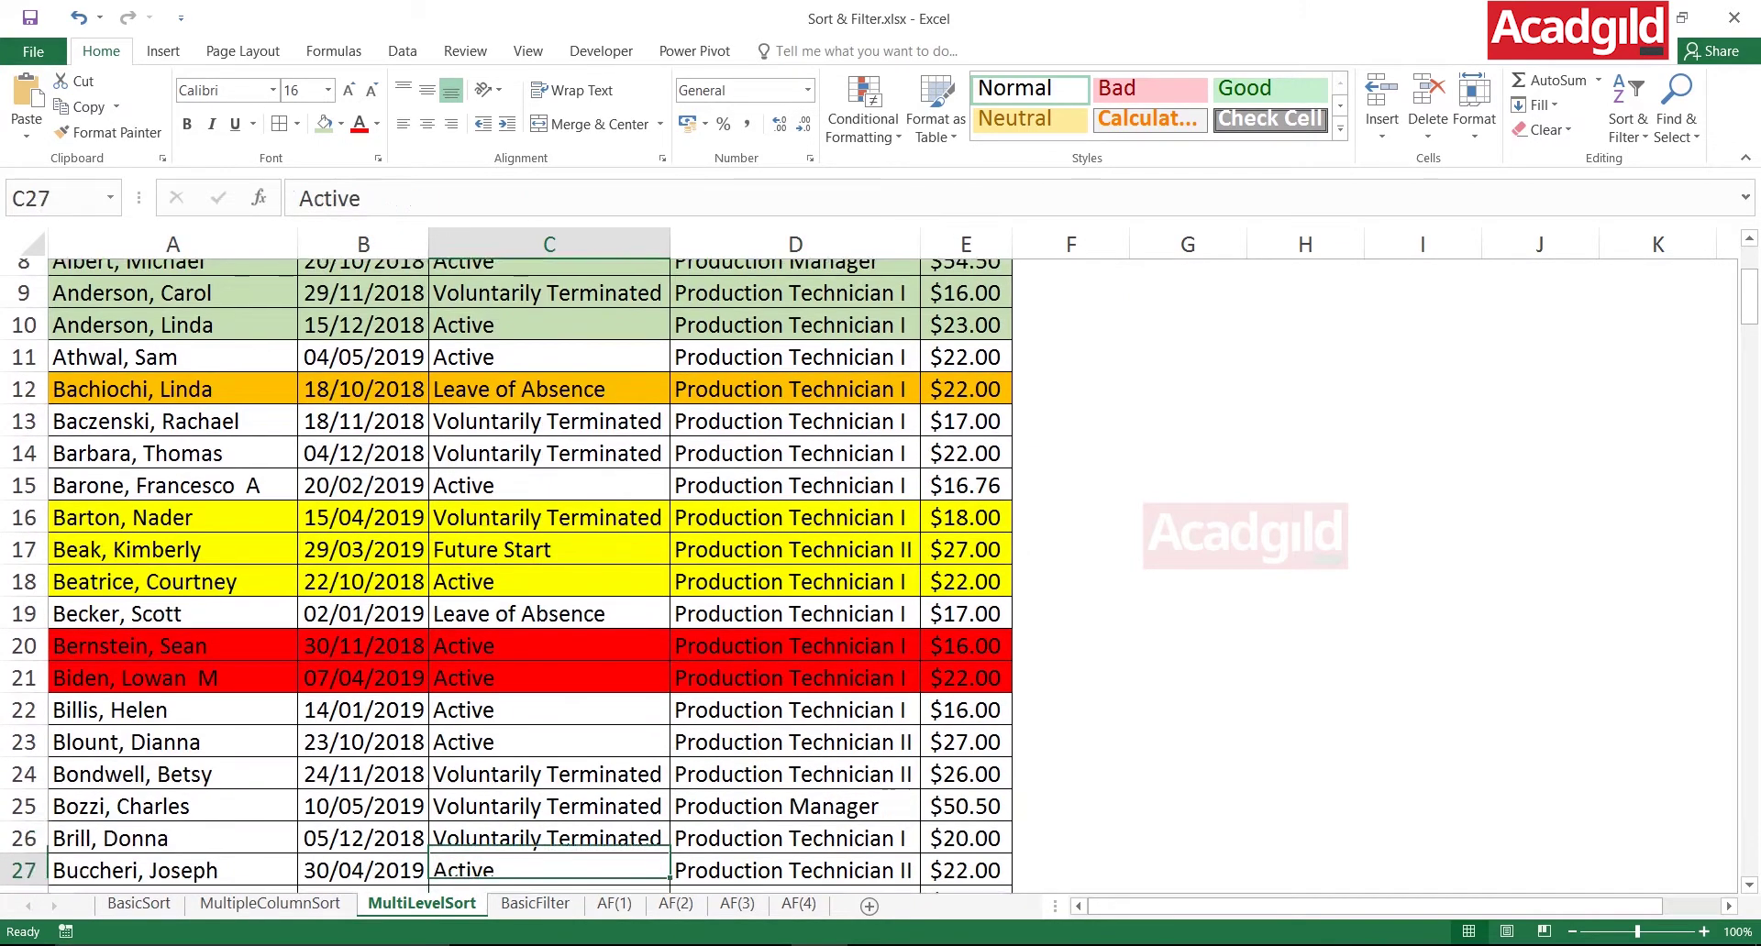
key("Down")
key("Down")
key("Down")
key("Down")
key("Down")
key("Down")
key("Down")
key("Down")
key("Down")
key("Down")
key("Down")
key("Down")
key("Down")
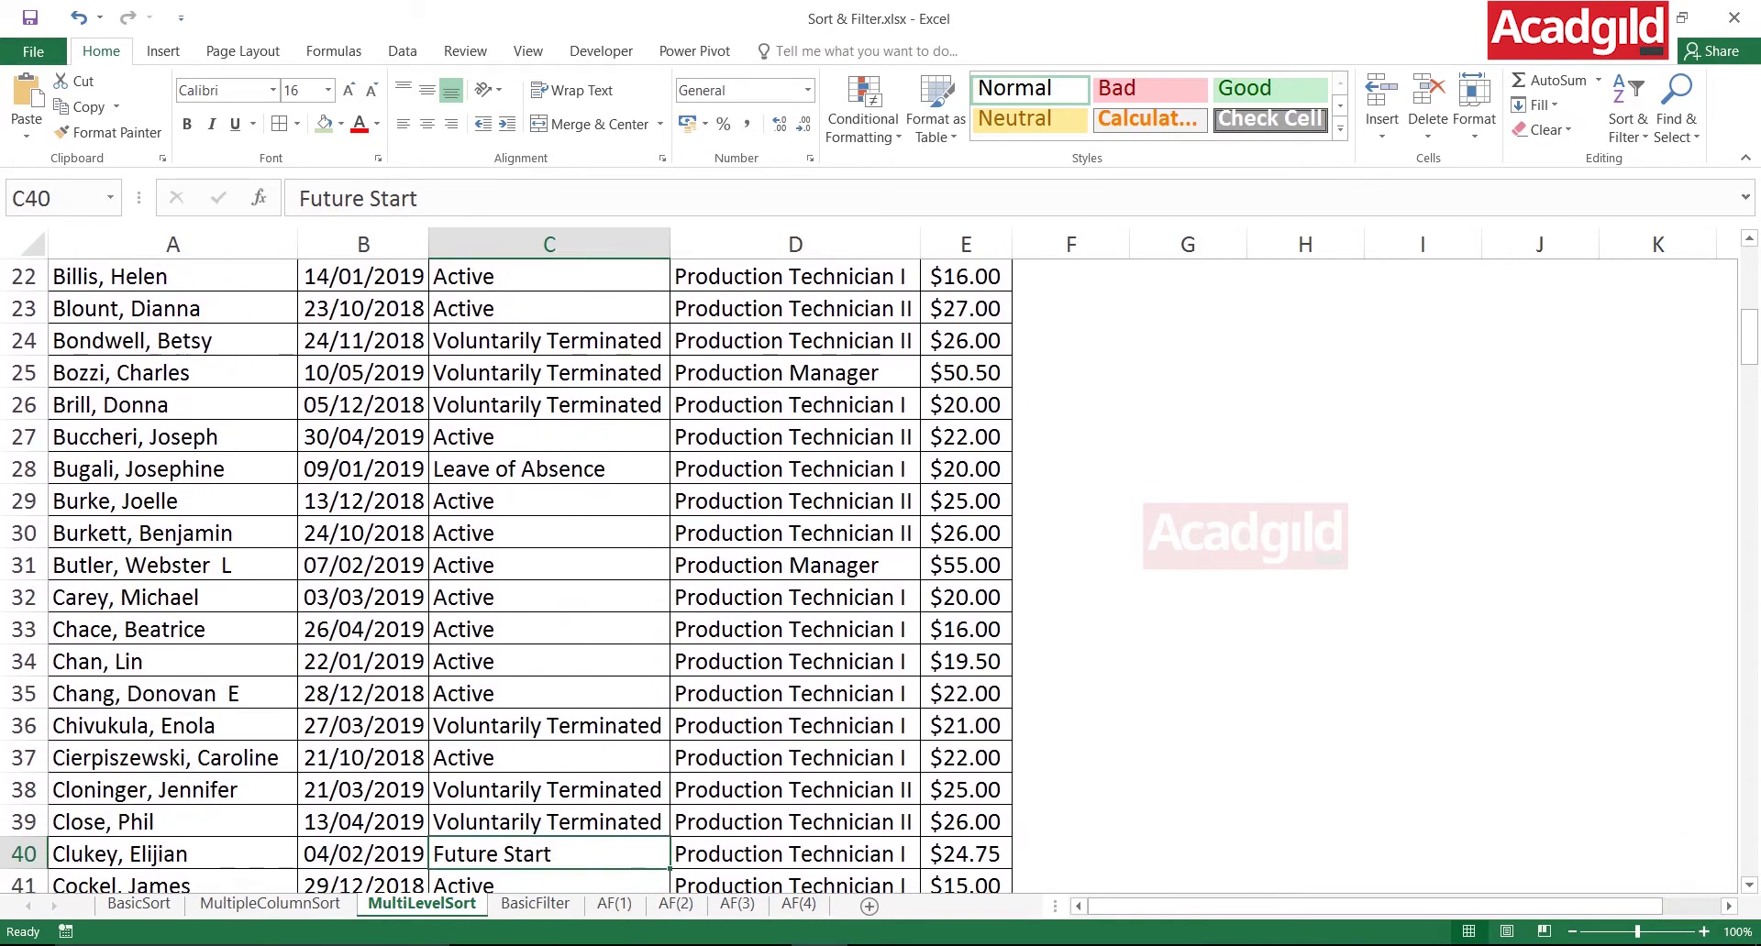
key("Down")
key("Down")
key("Down")
key("Down")
key("Down")
key("Down")
key("Down")
key("Down")
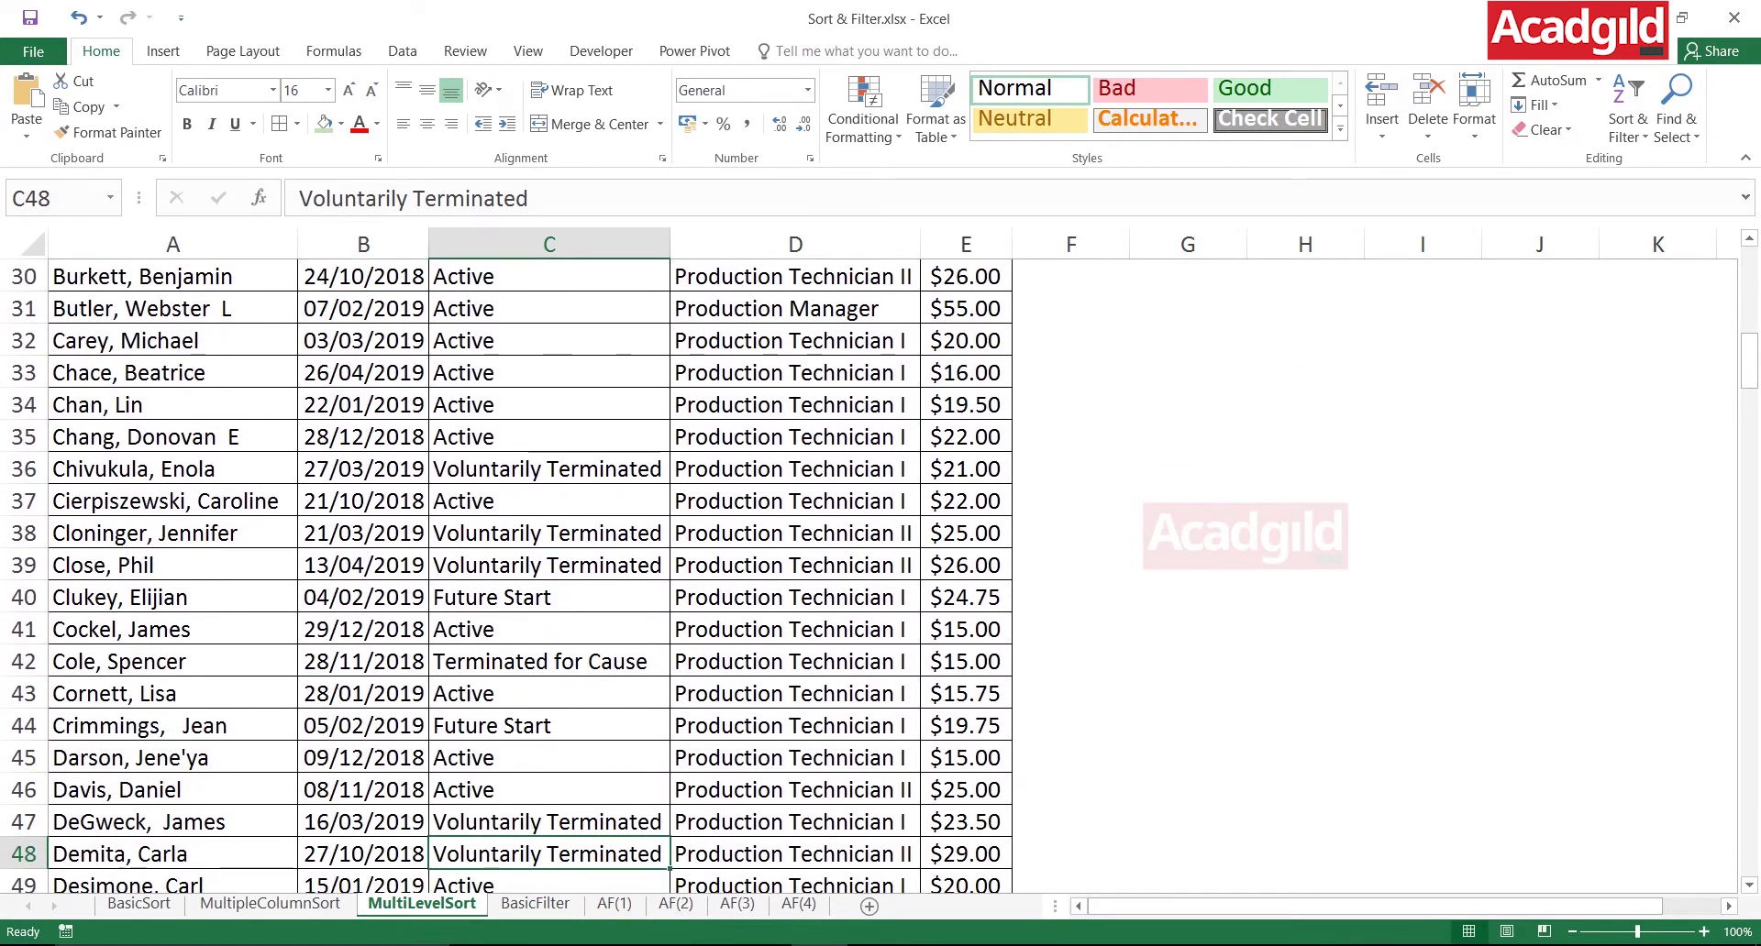
key("Down")
key("Down")
key("Down")
key("Down")
key("Down")
key("Down")
key("Down")
key("Down")
key("Down")
key("Down")
key("Down")
key("Down")
key("Down")
key("Down")
key("Down")
key("Down")
key("Down")
key("Down")
key("Down")
key("Down")
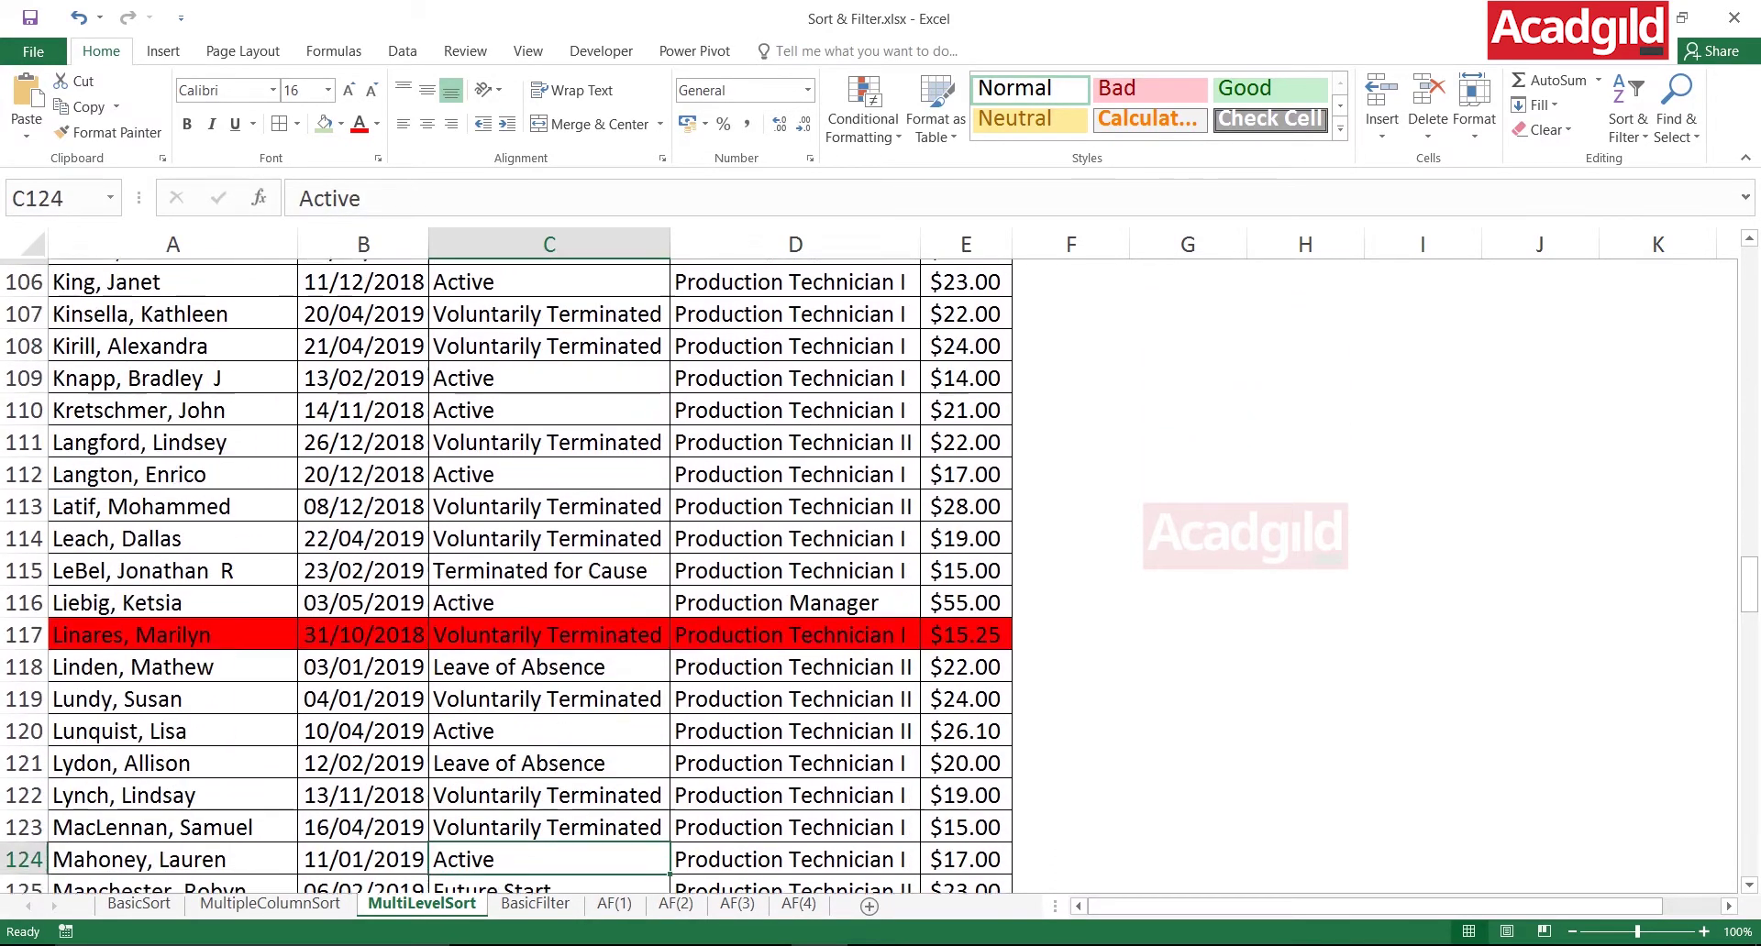
key("Down")
key("Down")
key("Down")
key("Down")
key("Down")
key("Down")
key("Down")
key("Down")
key("Down")
key("Down")
key("Down")
key("Down")
key("Down")
key("Down")
key("Down")
key("Down")
key("Down")
key("Down")
key("Down")
key("Down")
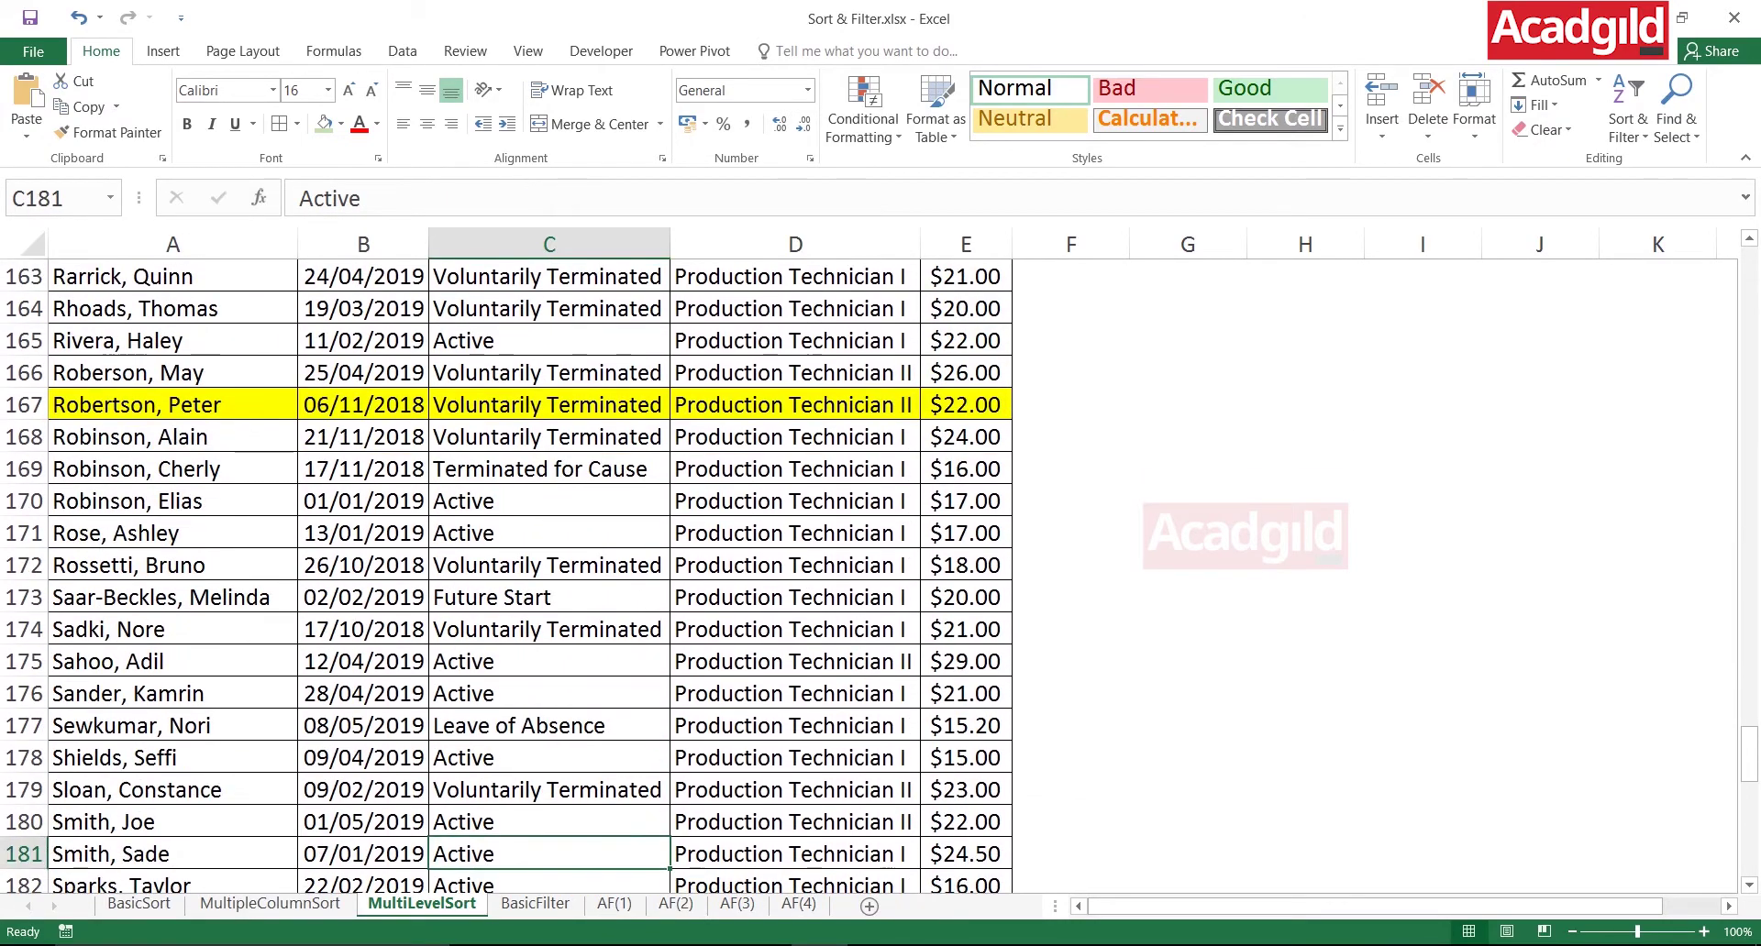
- Review the employee rows back up from row 181 to the first records of the table
key("Home")
key("Up")
key("Up")
key("Up")
key("Up")
key("Up")
key("Up")
key("Up")
key("Up")
key("Up")
key("Up")
key("Up")
key("Up")
key("Up")
key("Up")
key("Up")
key("Up")
key("Up")
key("Up")
key("Up")
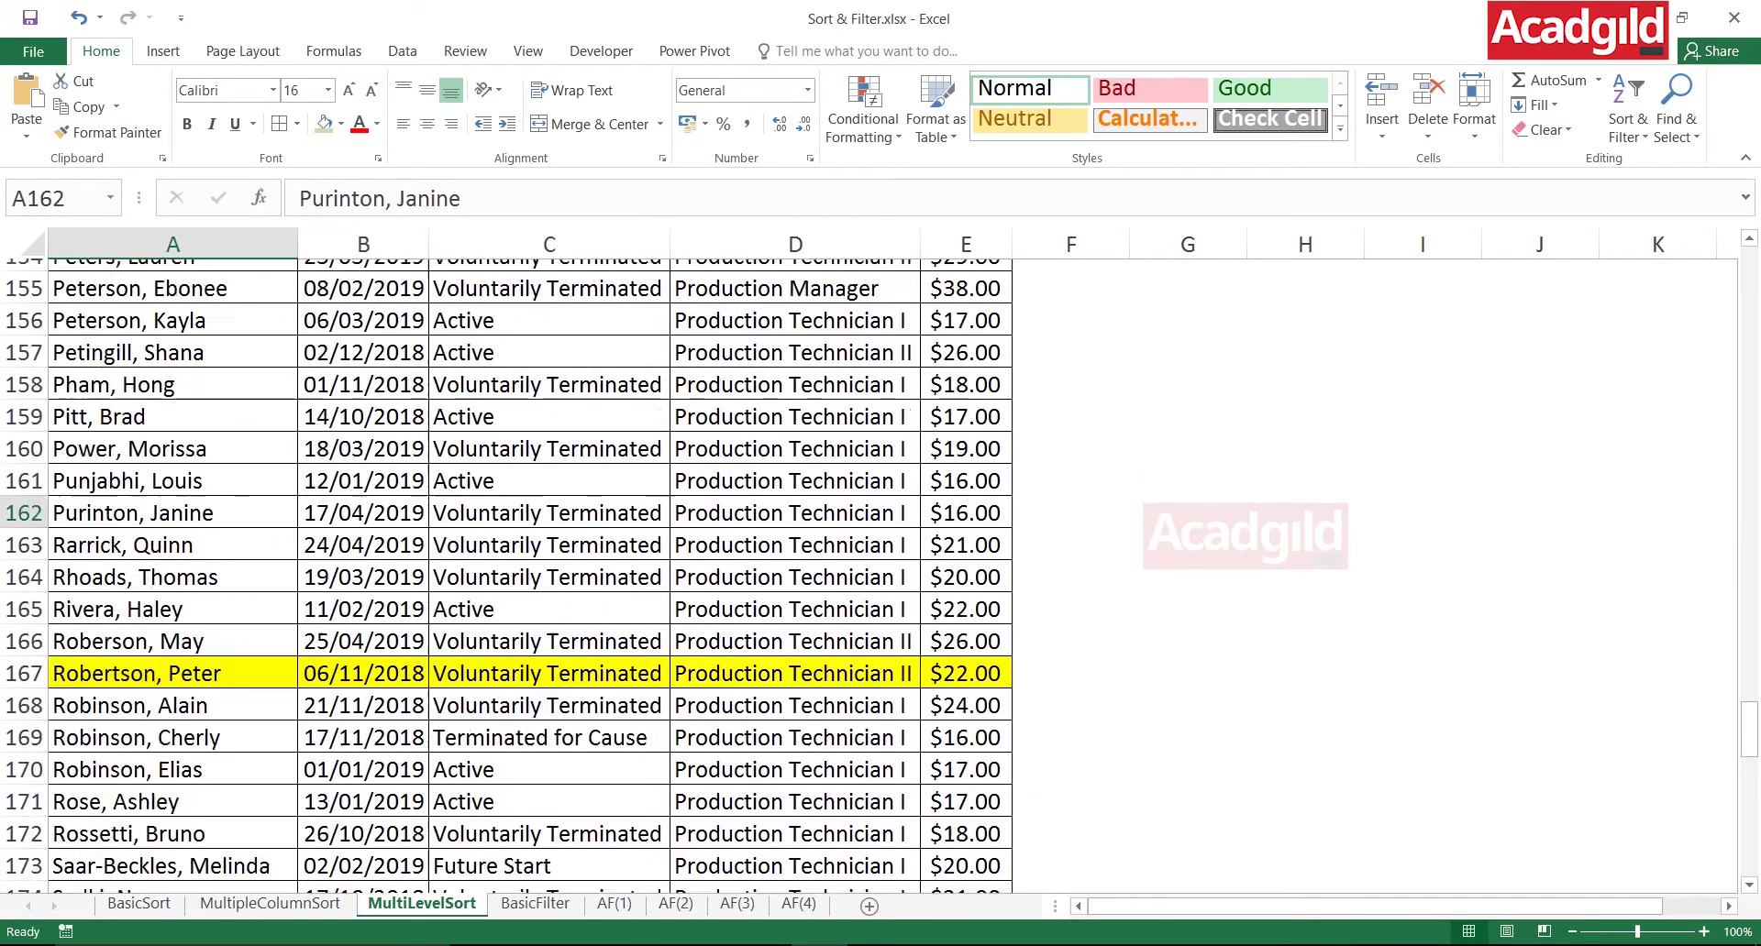
key("Up")
key("Up")
key("Up")
key("Up")
key("Up")
key("Up")
key("Up")
key("Up")
key("Up")
key("Up")
key("Up")
key("Up")
key("Up")
key("Up")
key("Up")
key("Up")
key("Up")
key("Up")
key("Up")
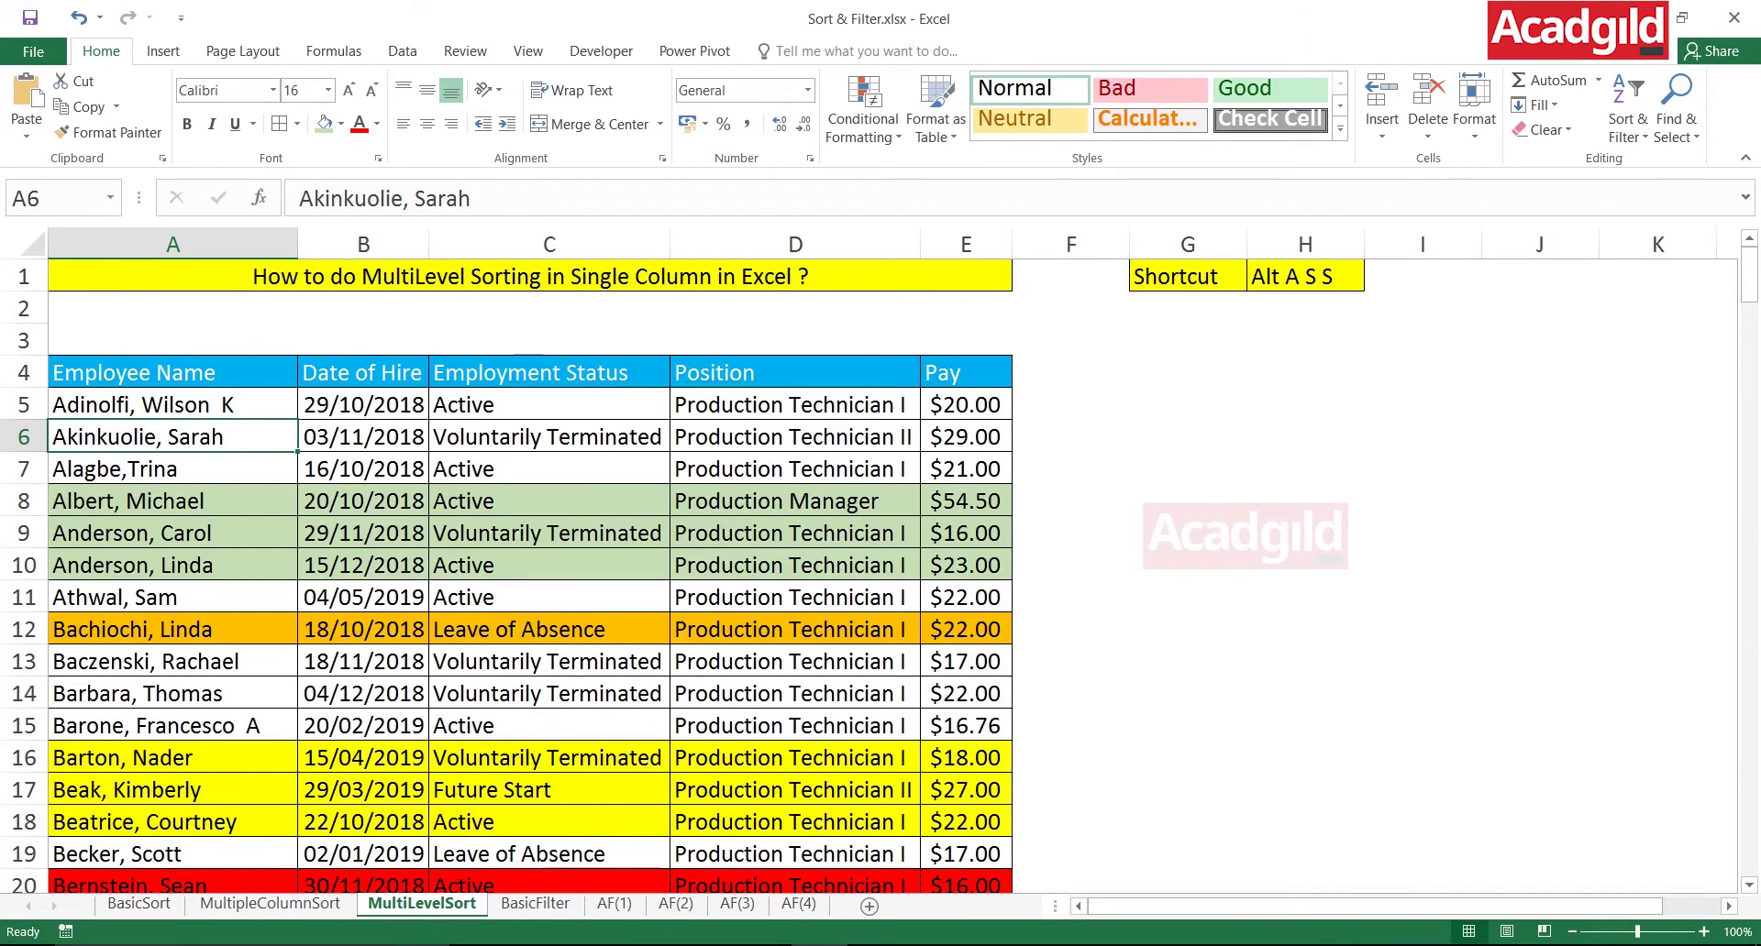
- Examine the green and yellow row groups and the Date of Hire and Employment Status cells in the first uncolored rows
left_click(363, 404)
left_click_drag(138, 500, 1004, 573)
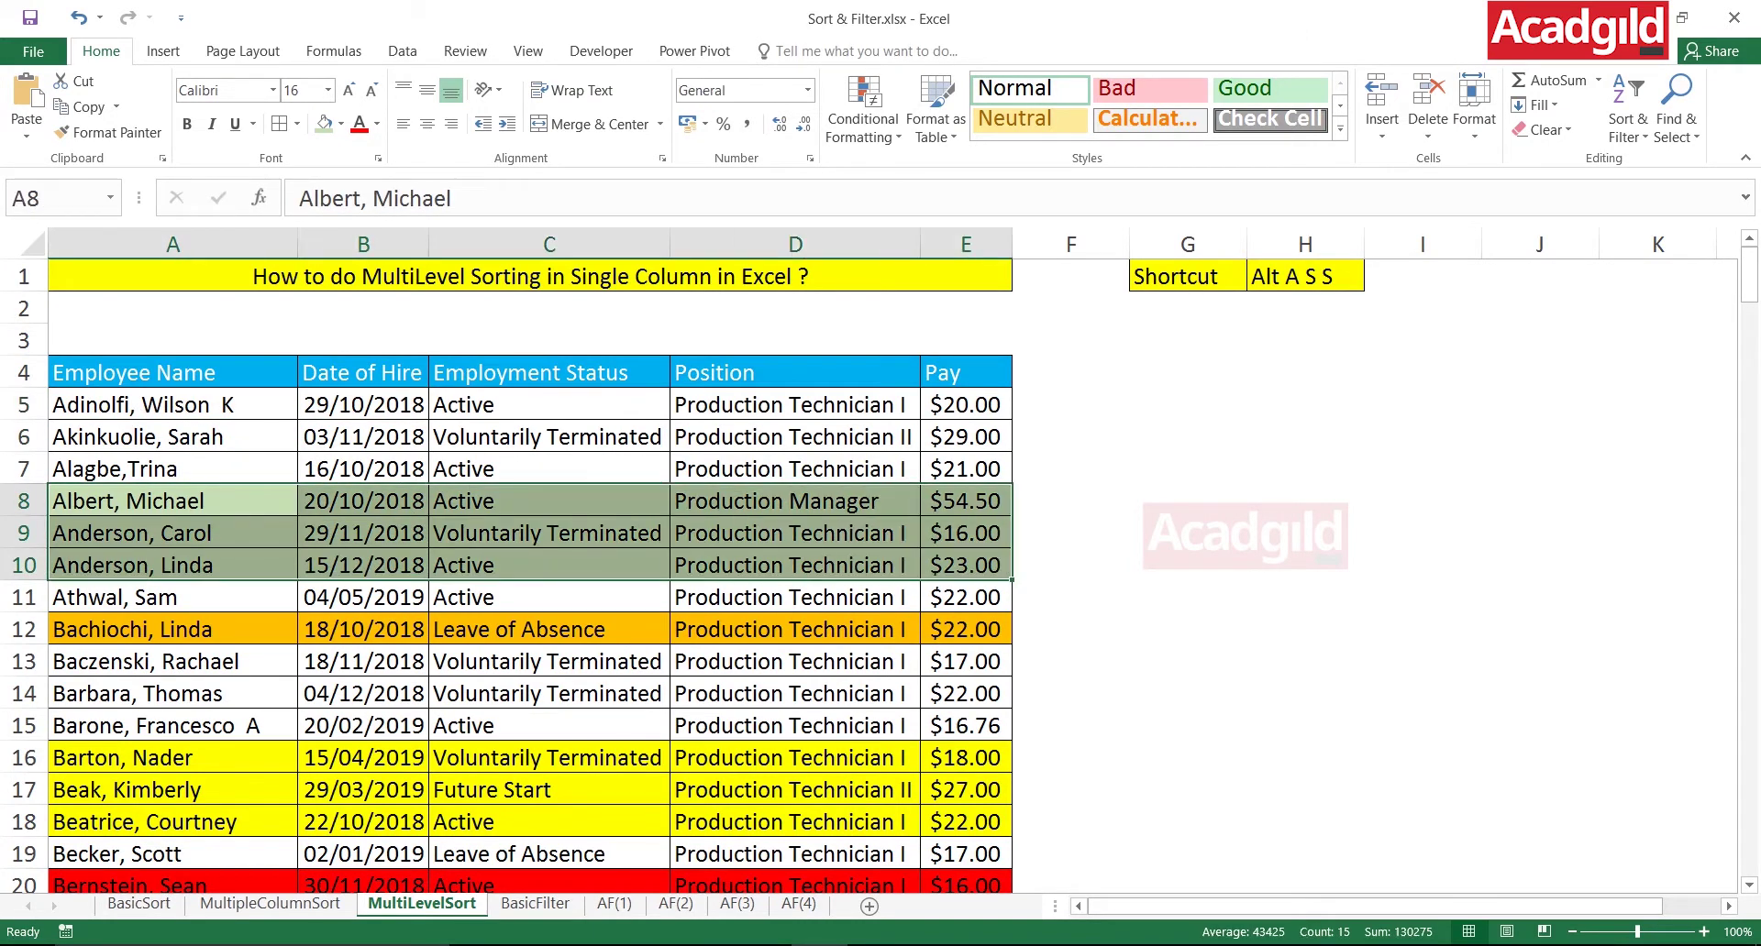
left_click_drag(137, 500, 972, 597)
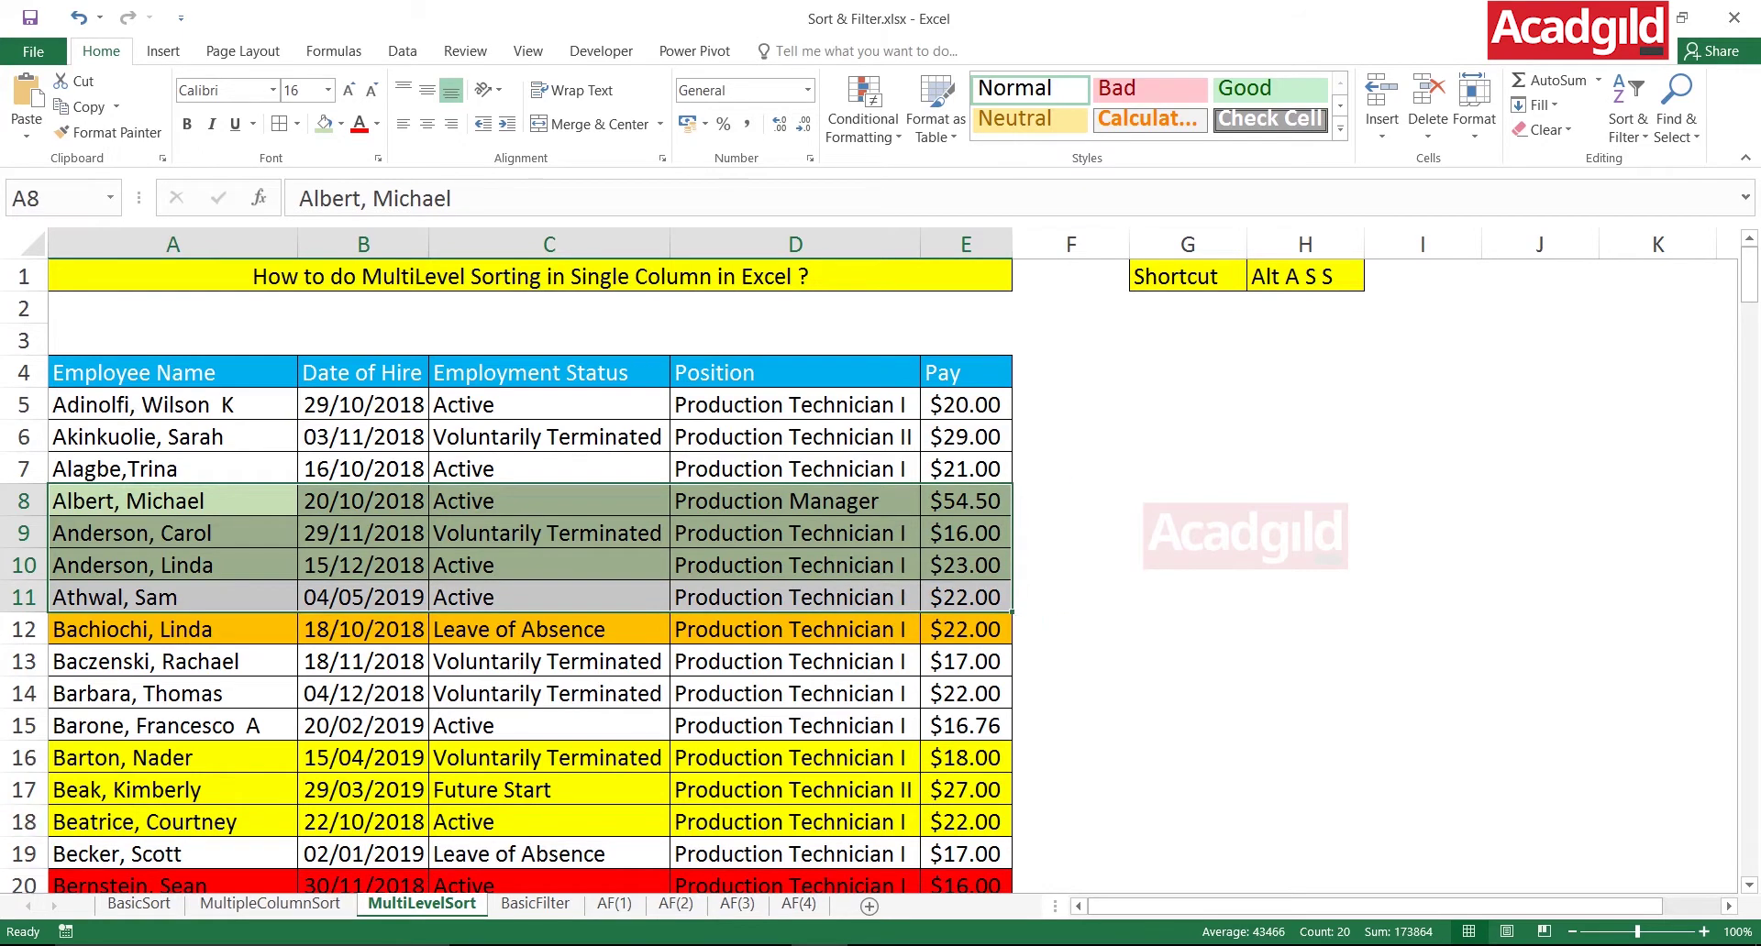
left_click_drag(138, 757, 967, 822)
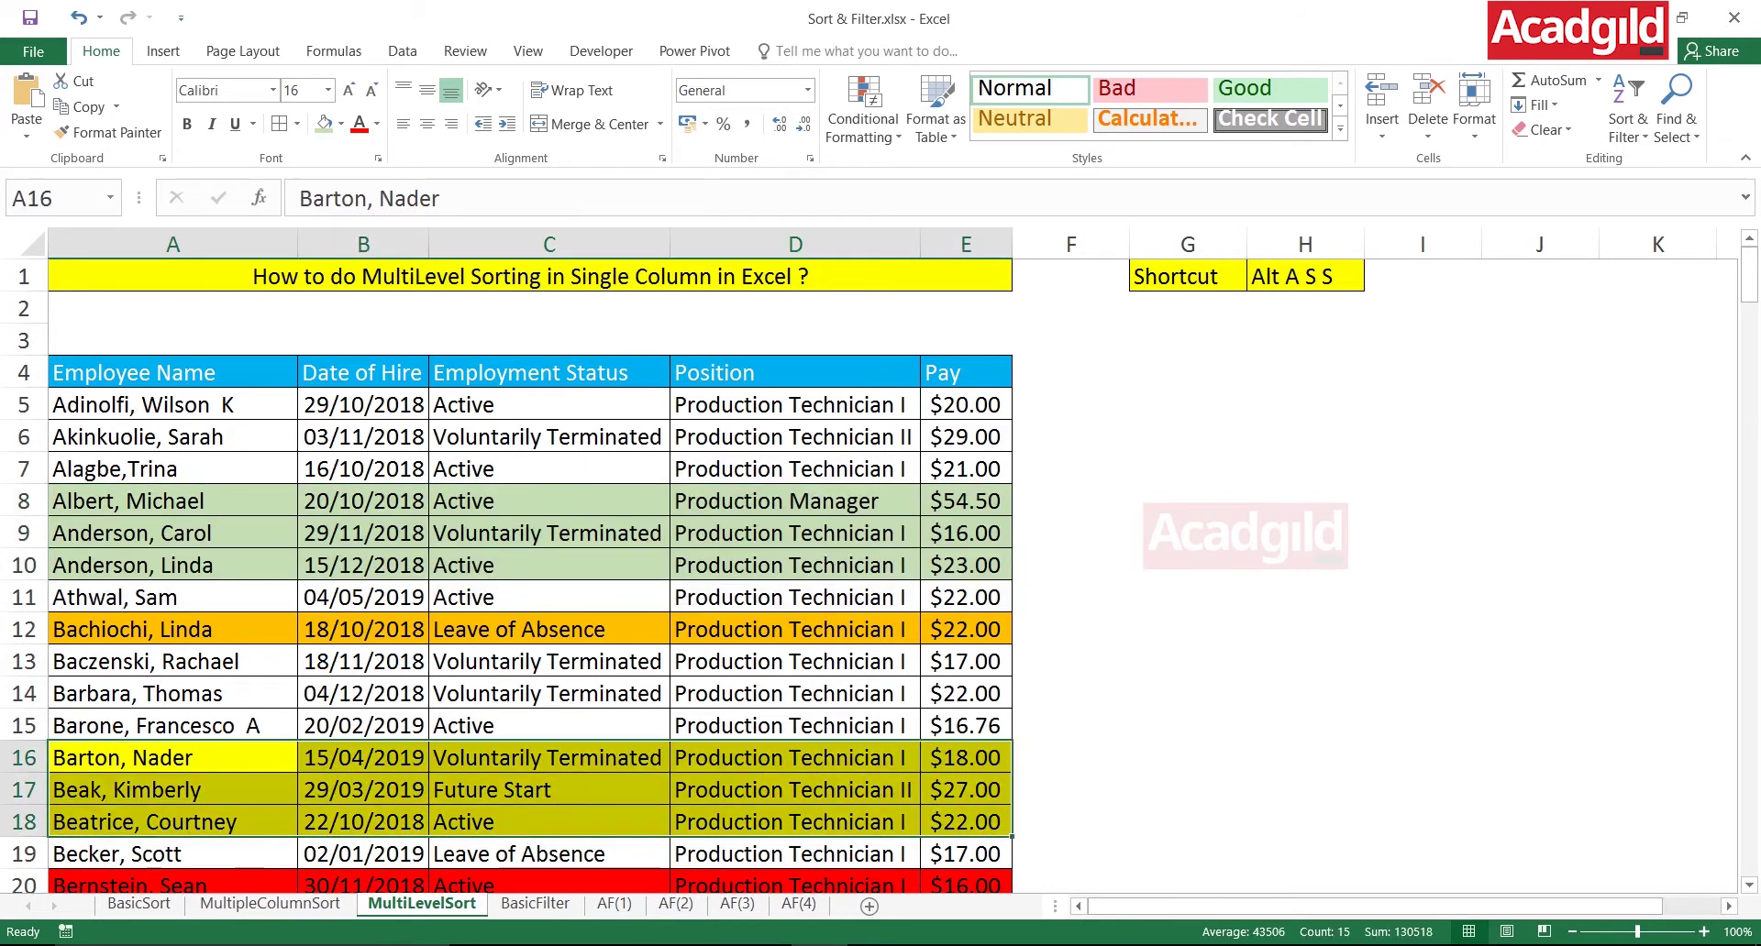
left_click_drag(363, 404, 917, 477)
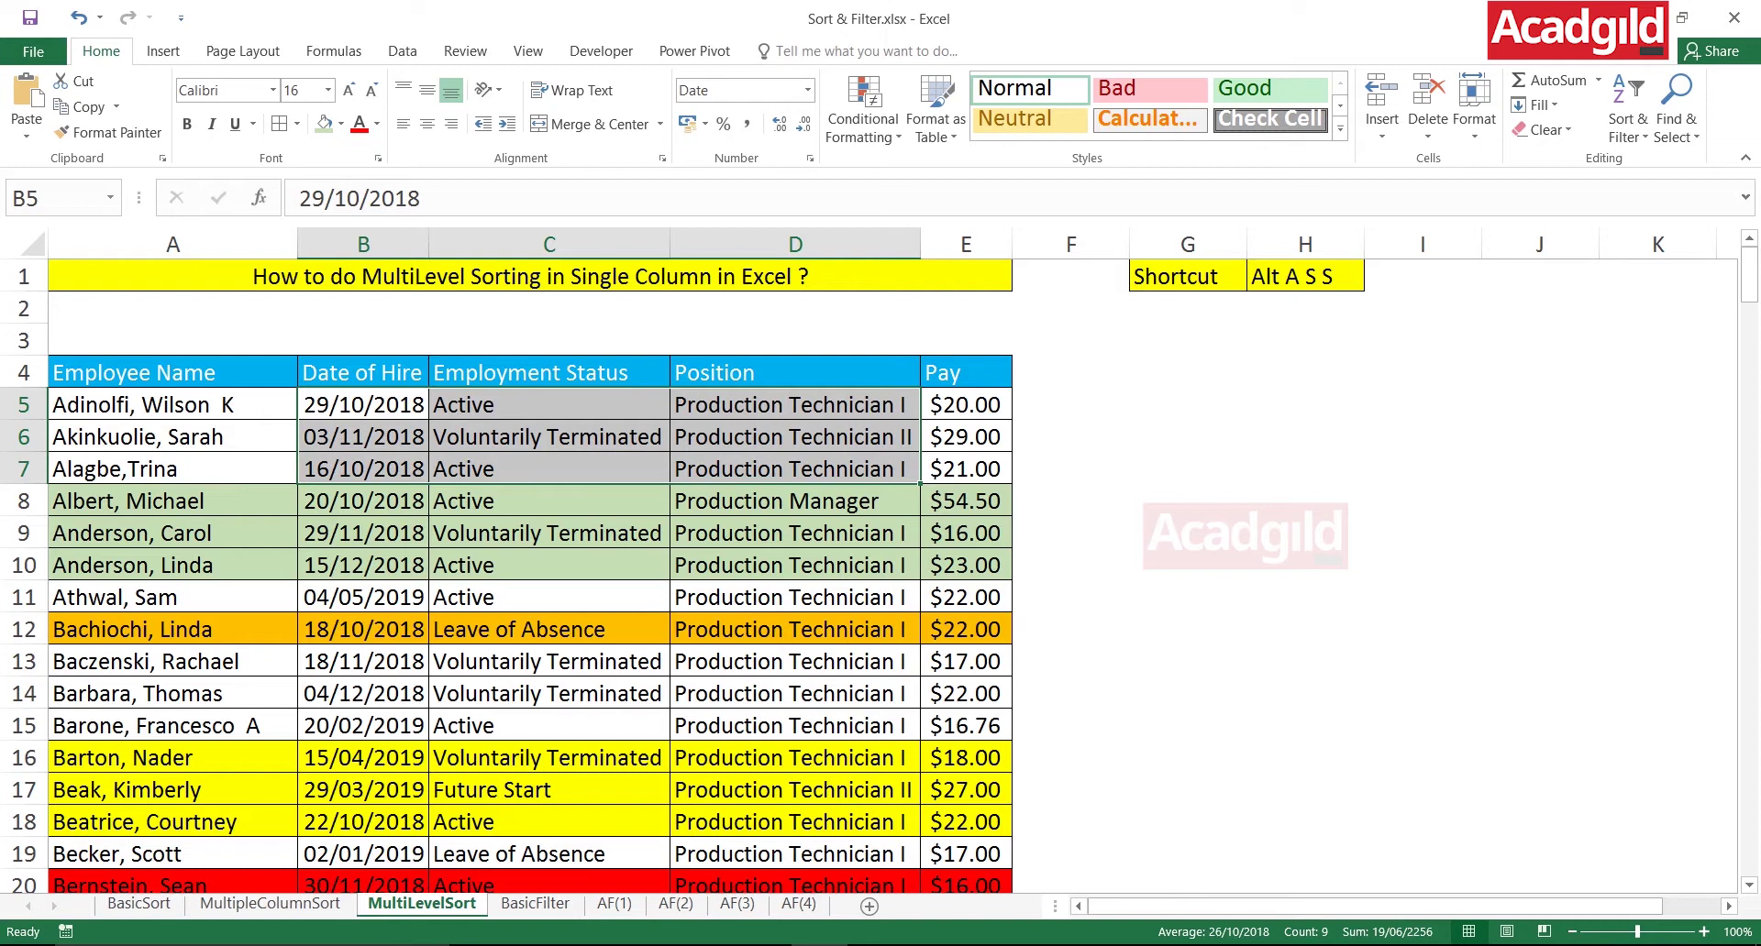
left_click(549, 468)
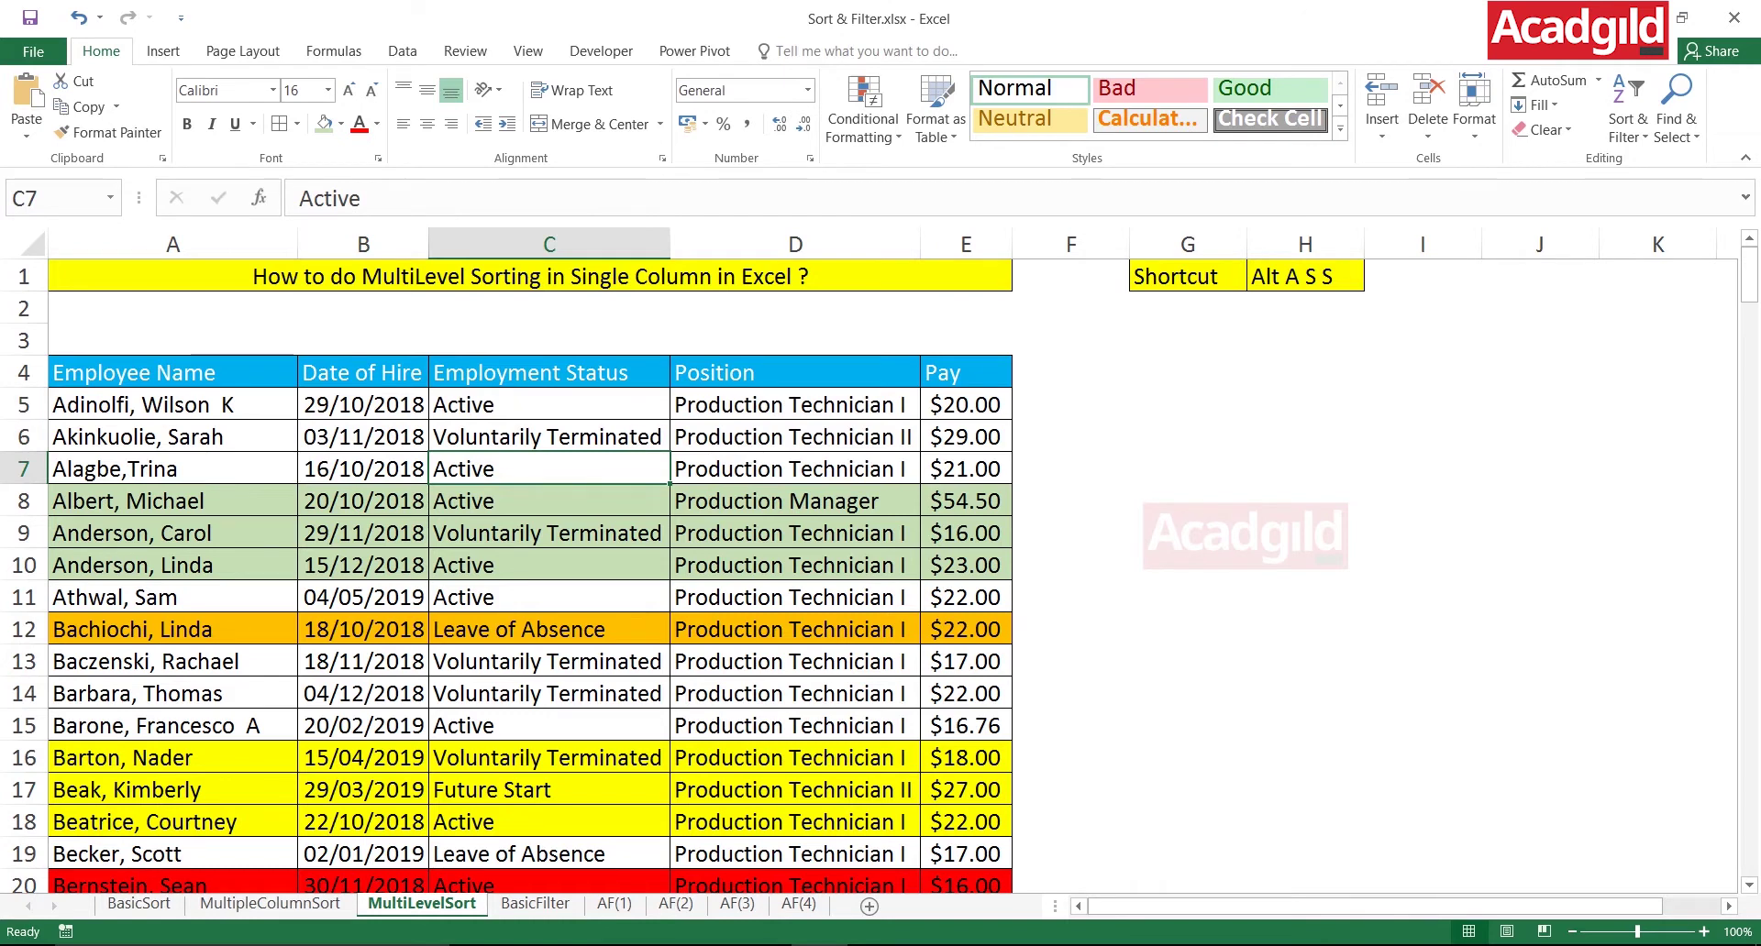
left_click(363, 468)
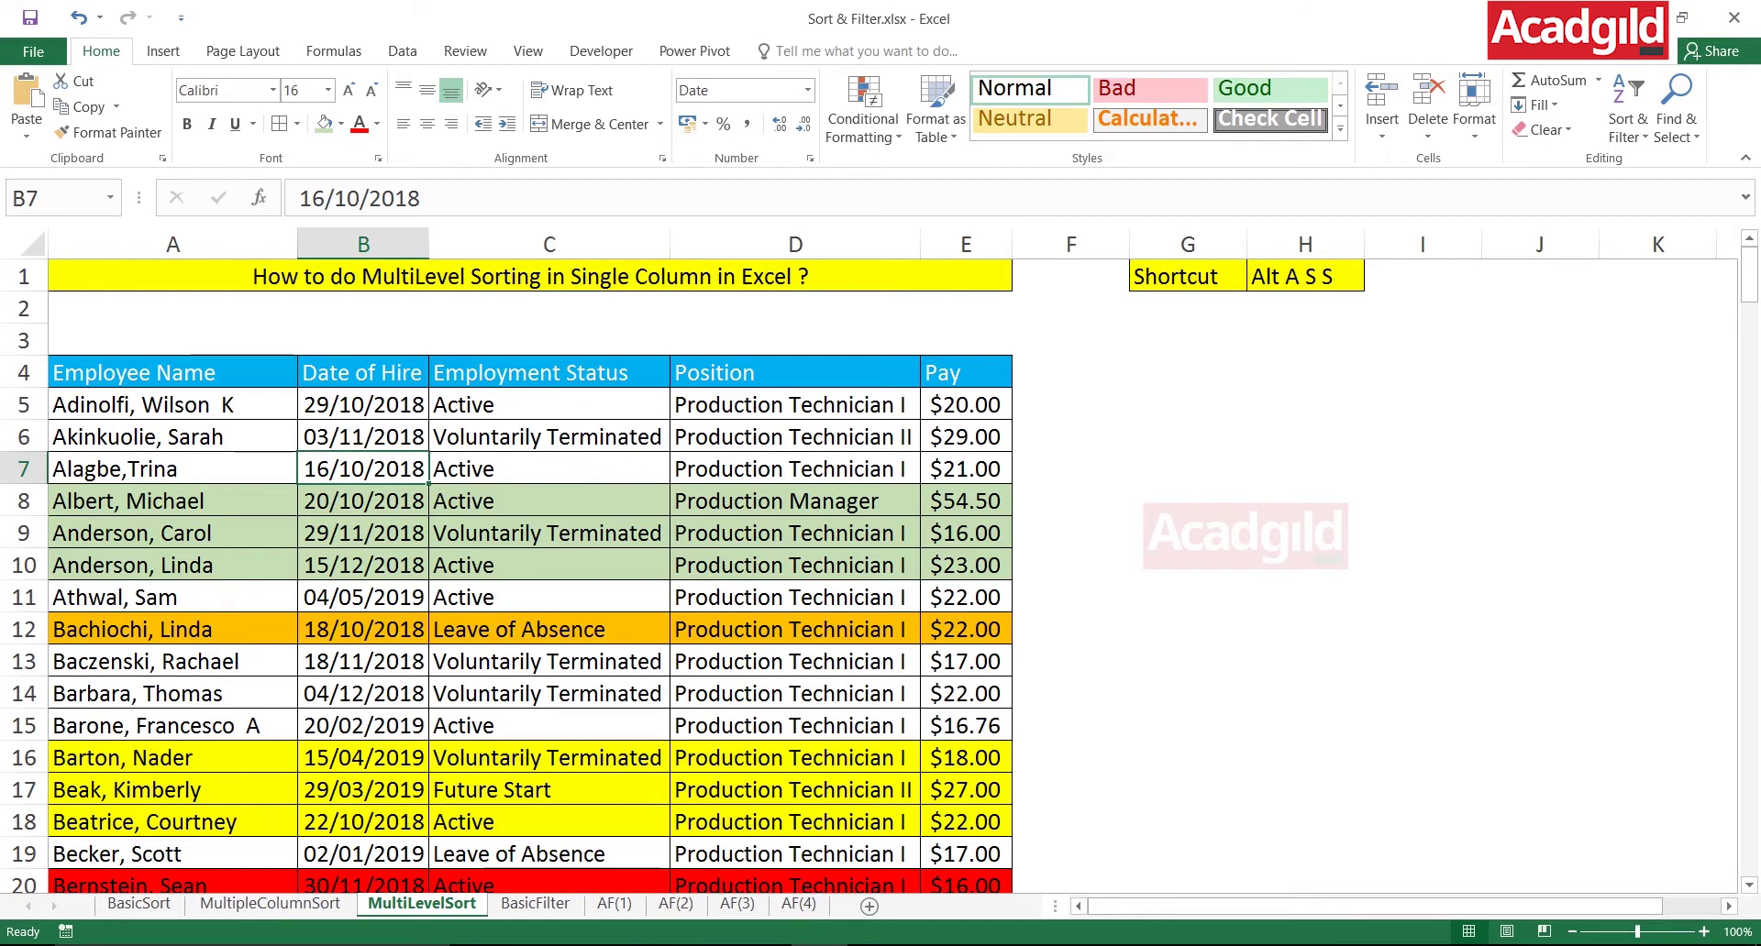
left_click(549, 437)
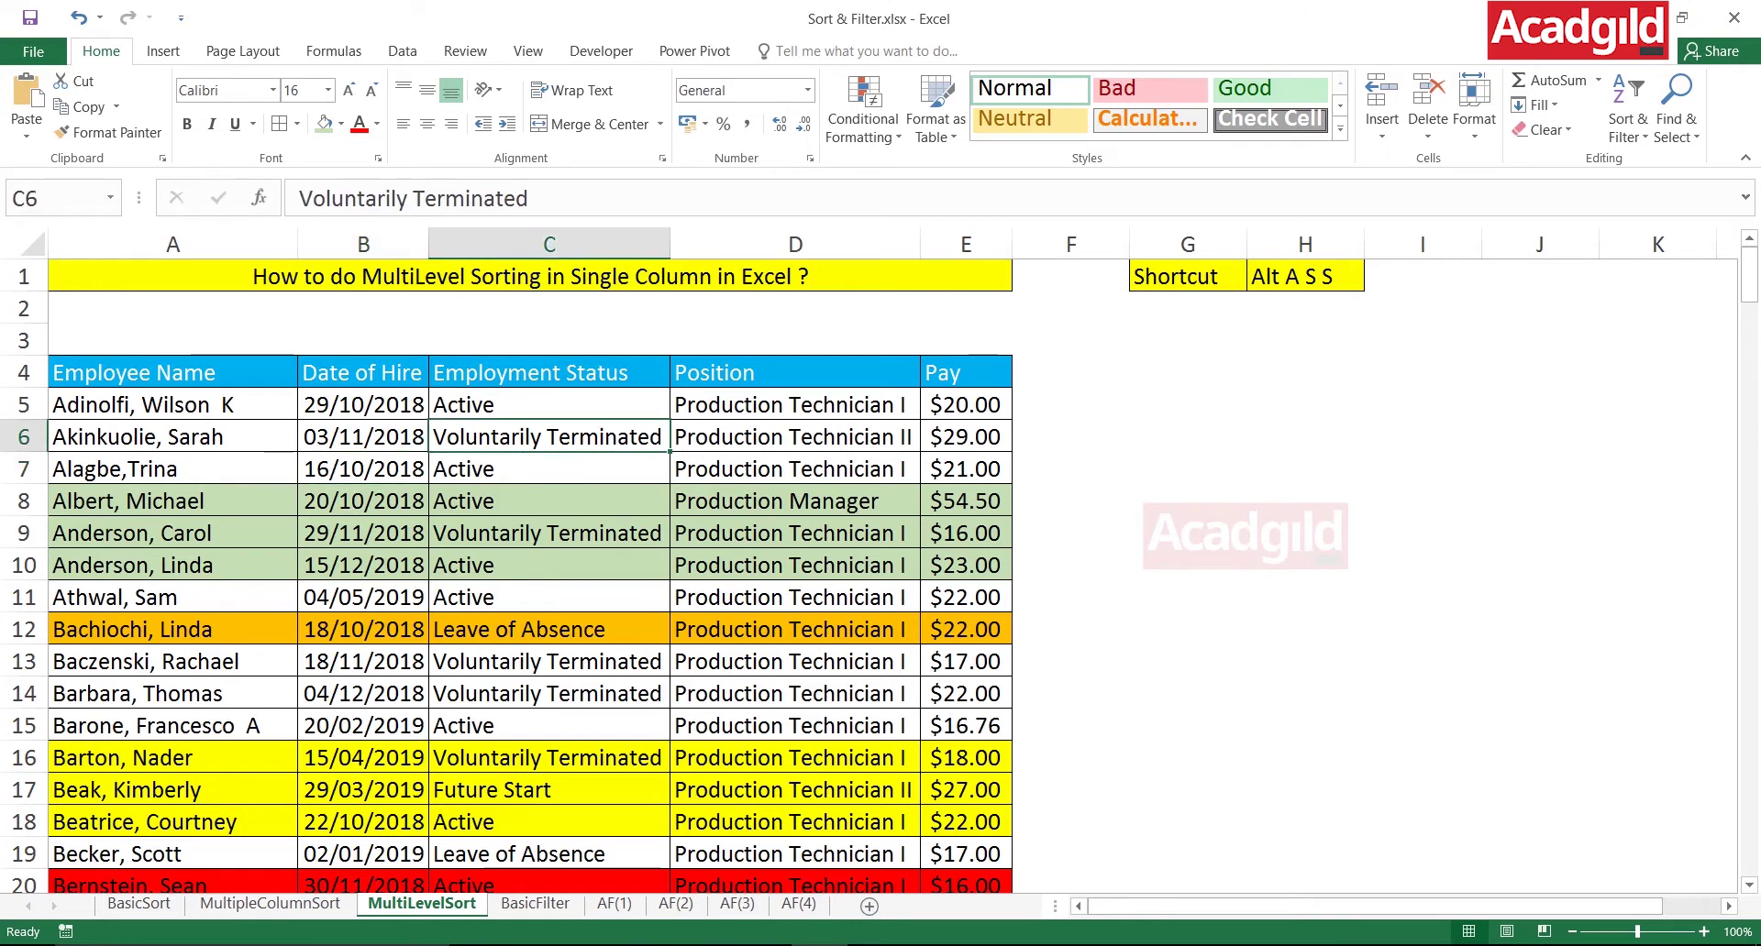
left_click(363, 438)
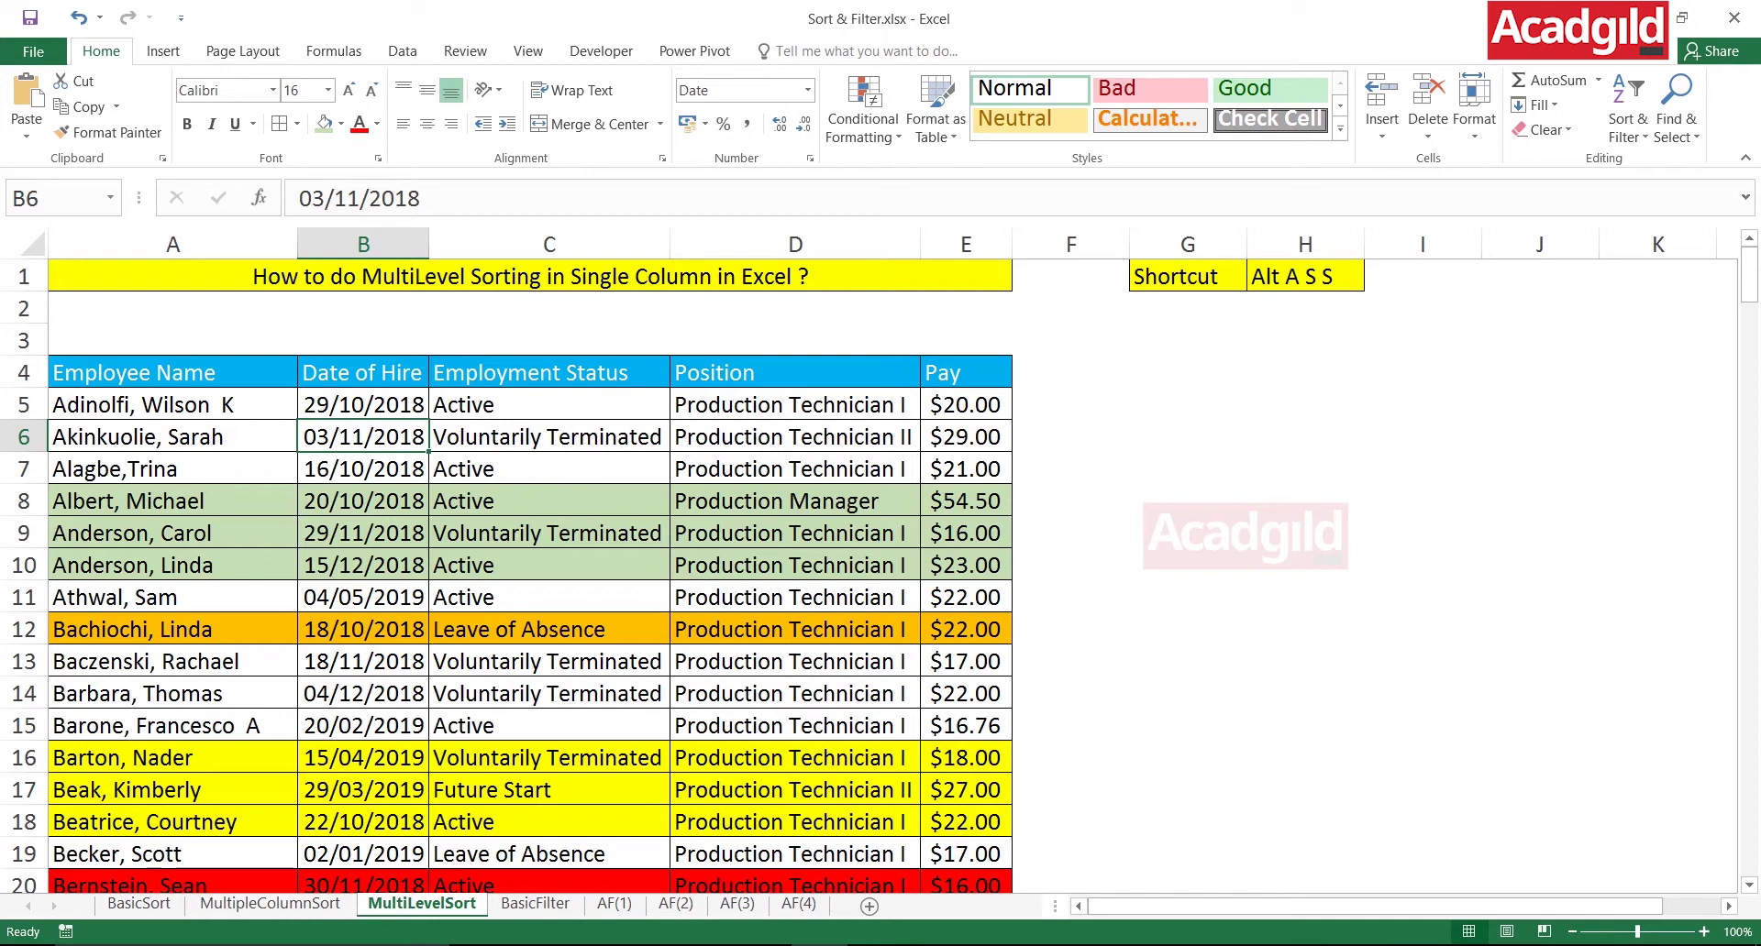
key("alt")
key("a")
key("s")
key("s")
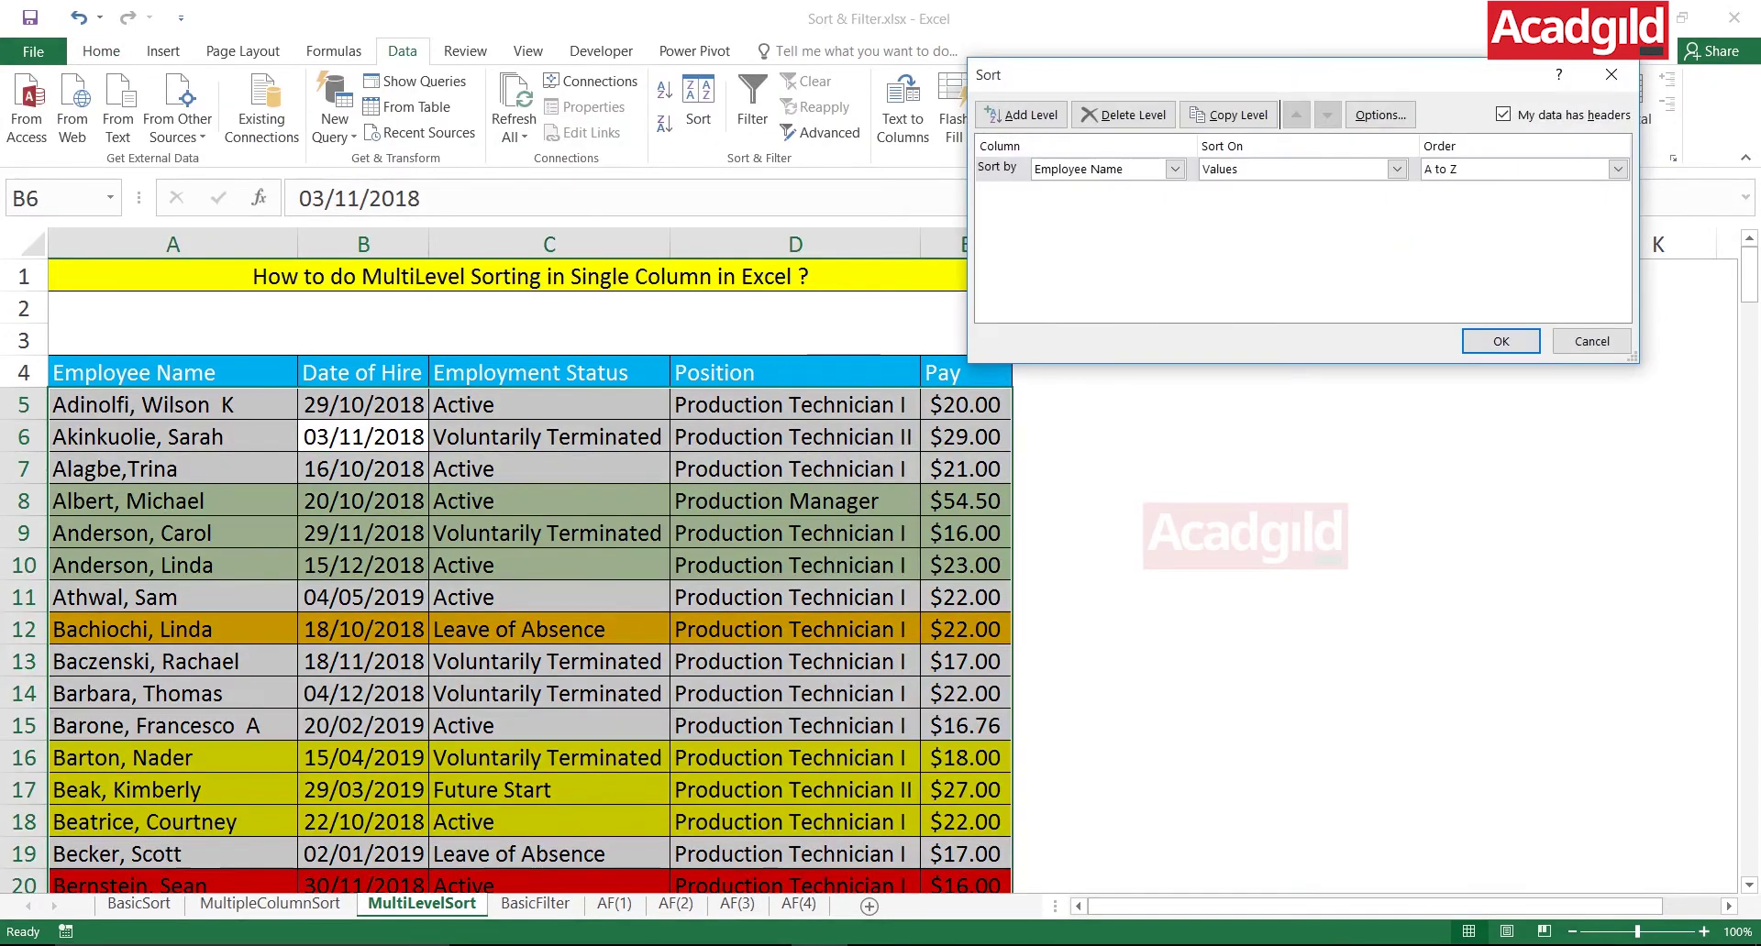
left_click_drag(1247, 75, 941, 98)
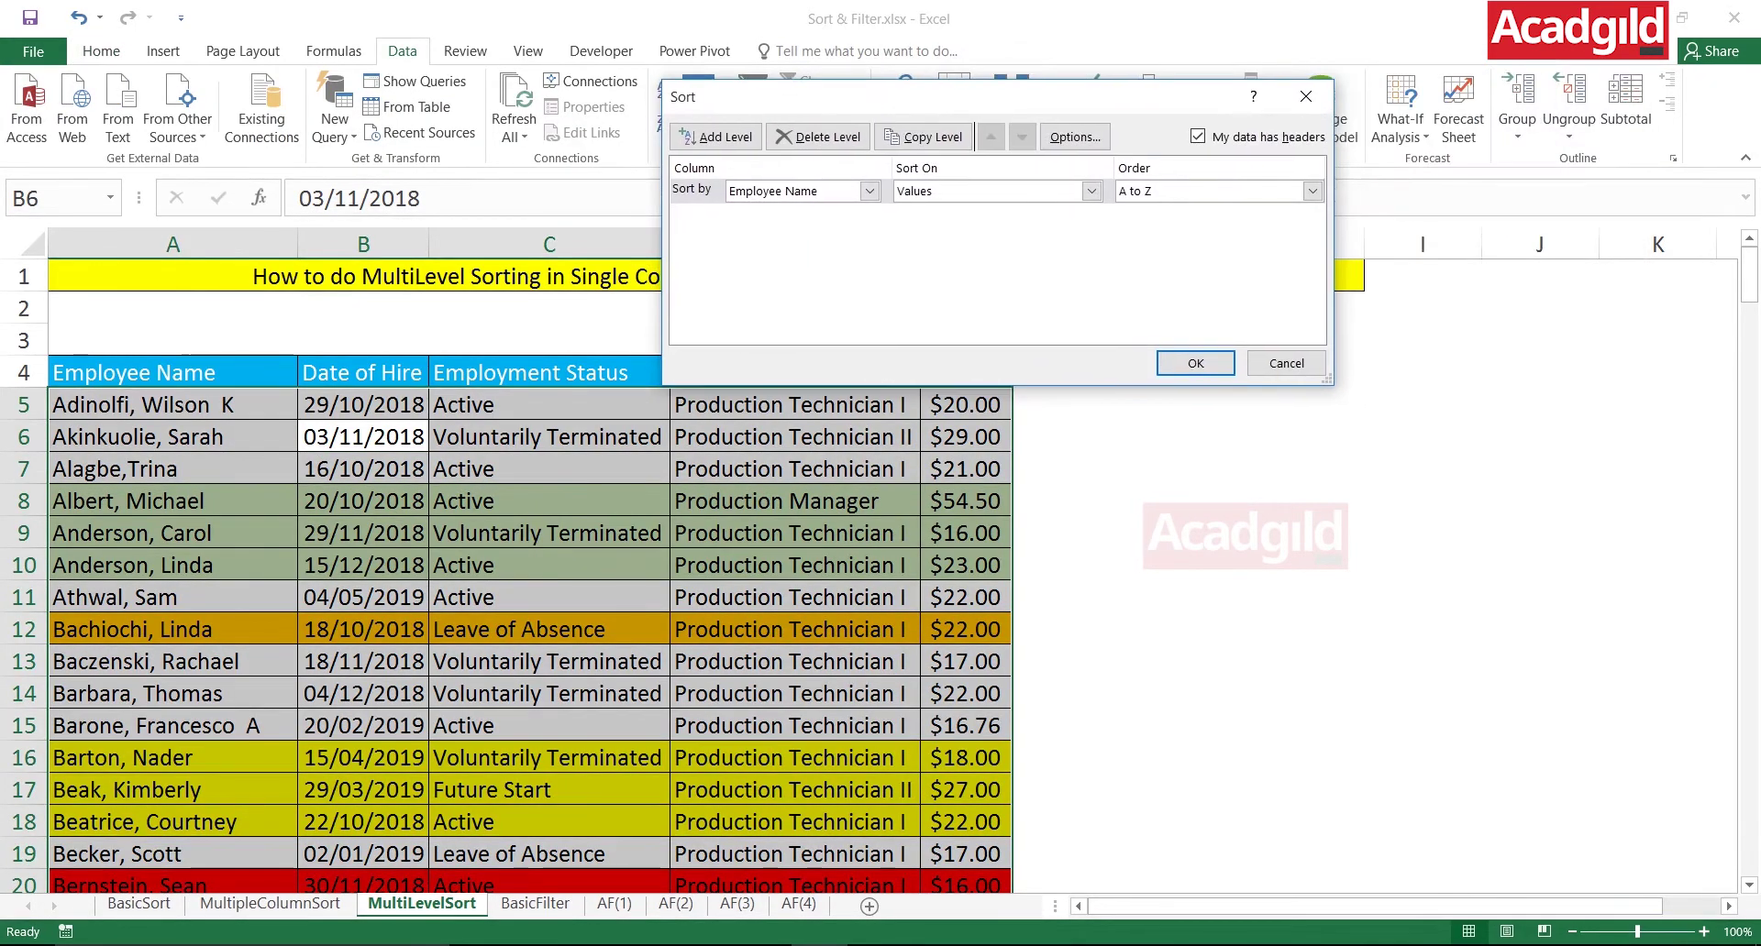
left_click(1287, 363)
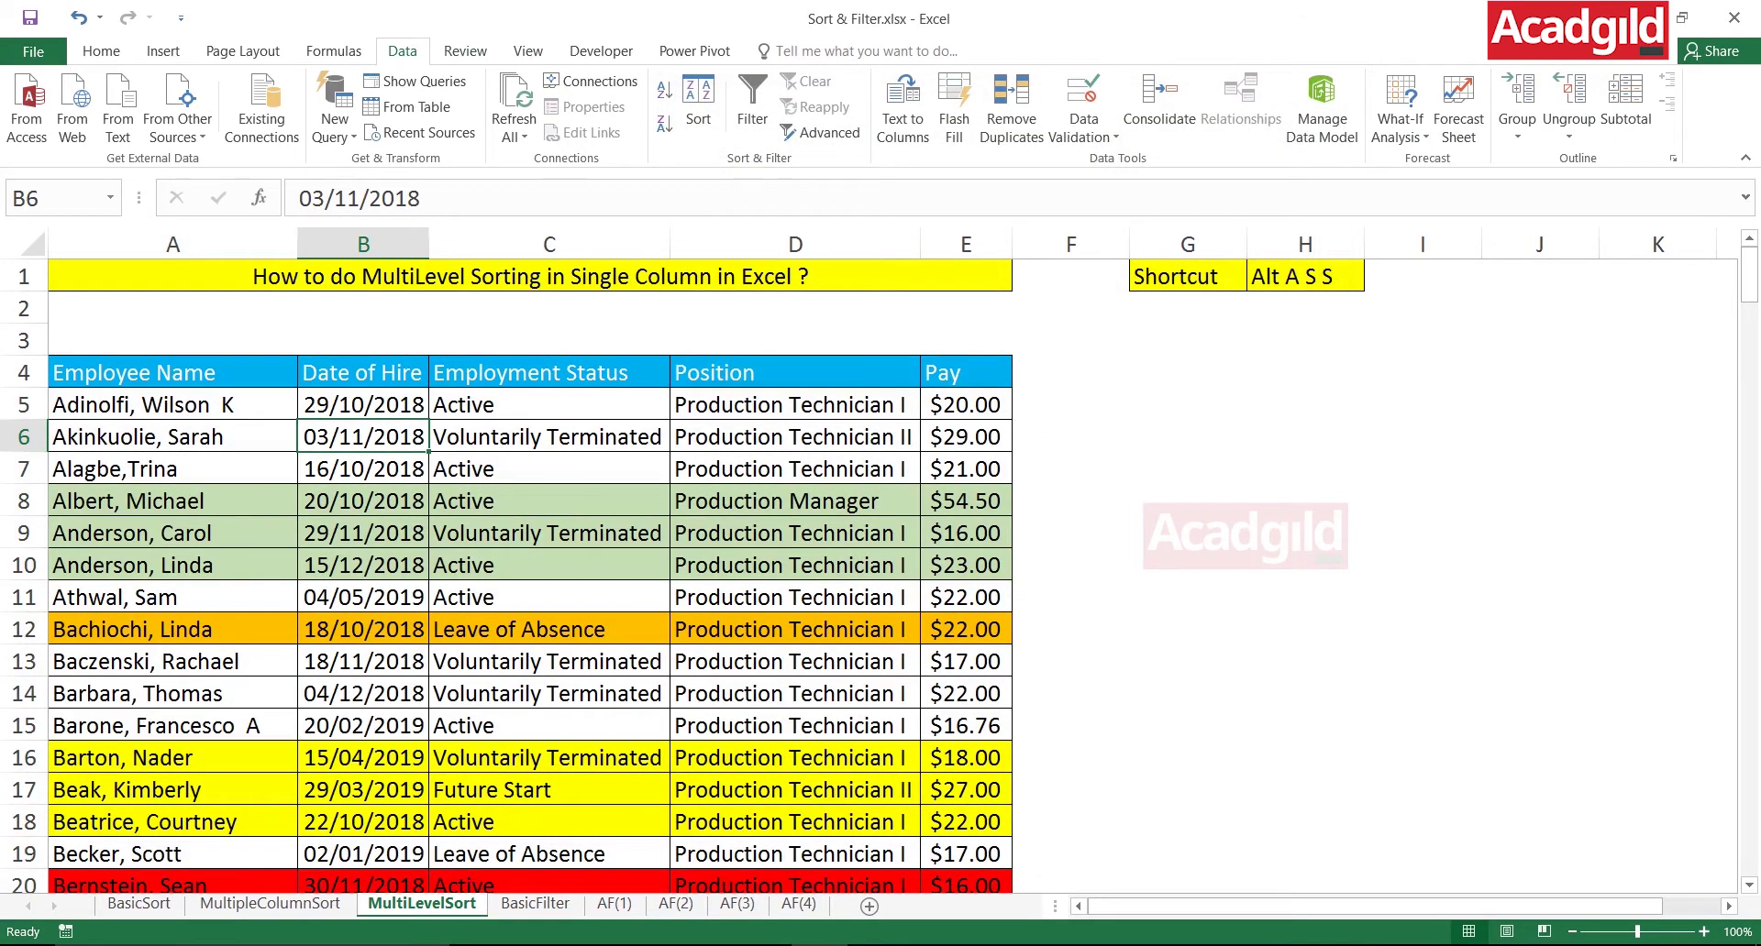
key("alt+a")
key("s")
key("s")
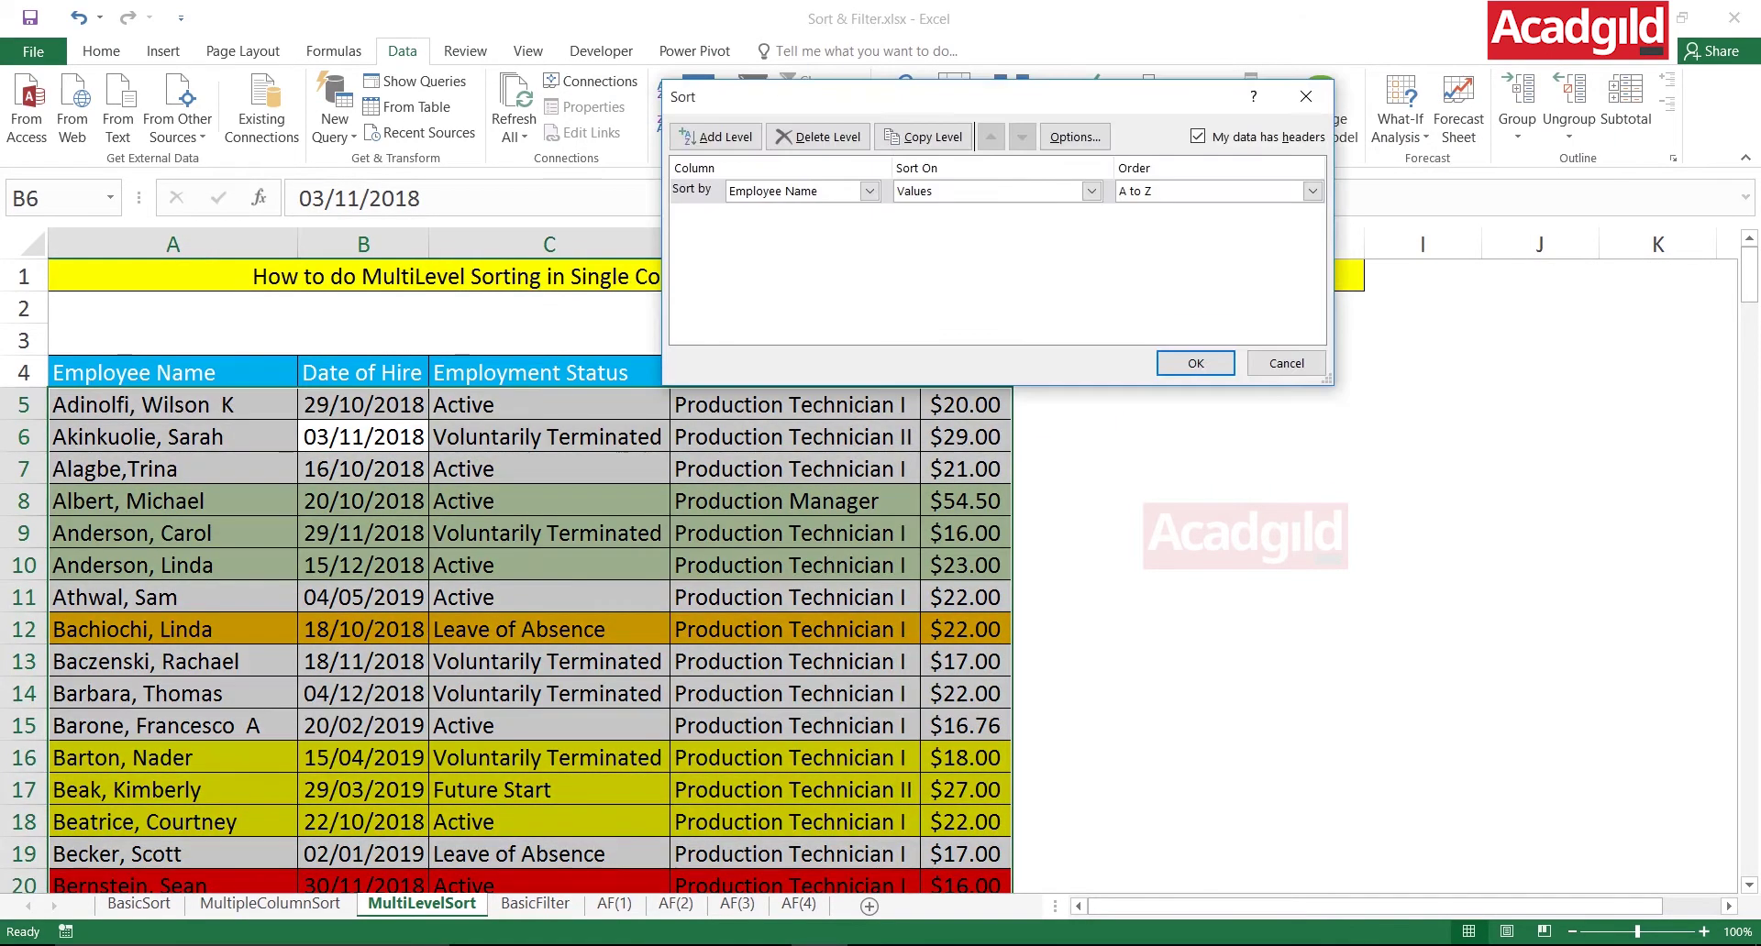
left_click(1287, 363)
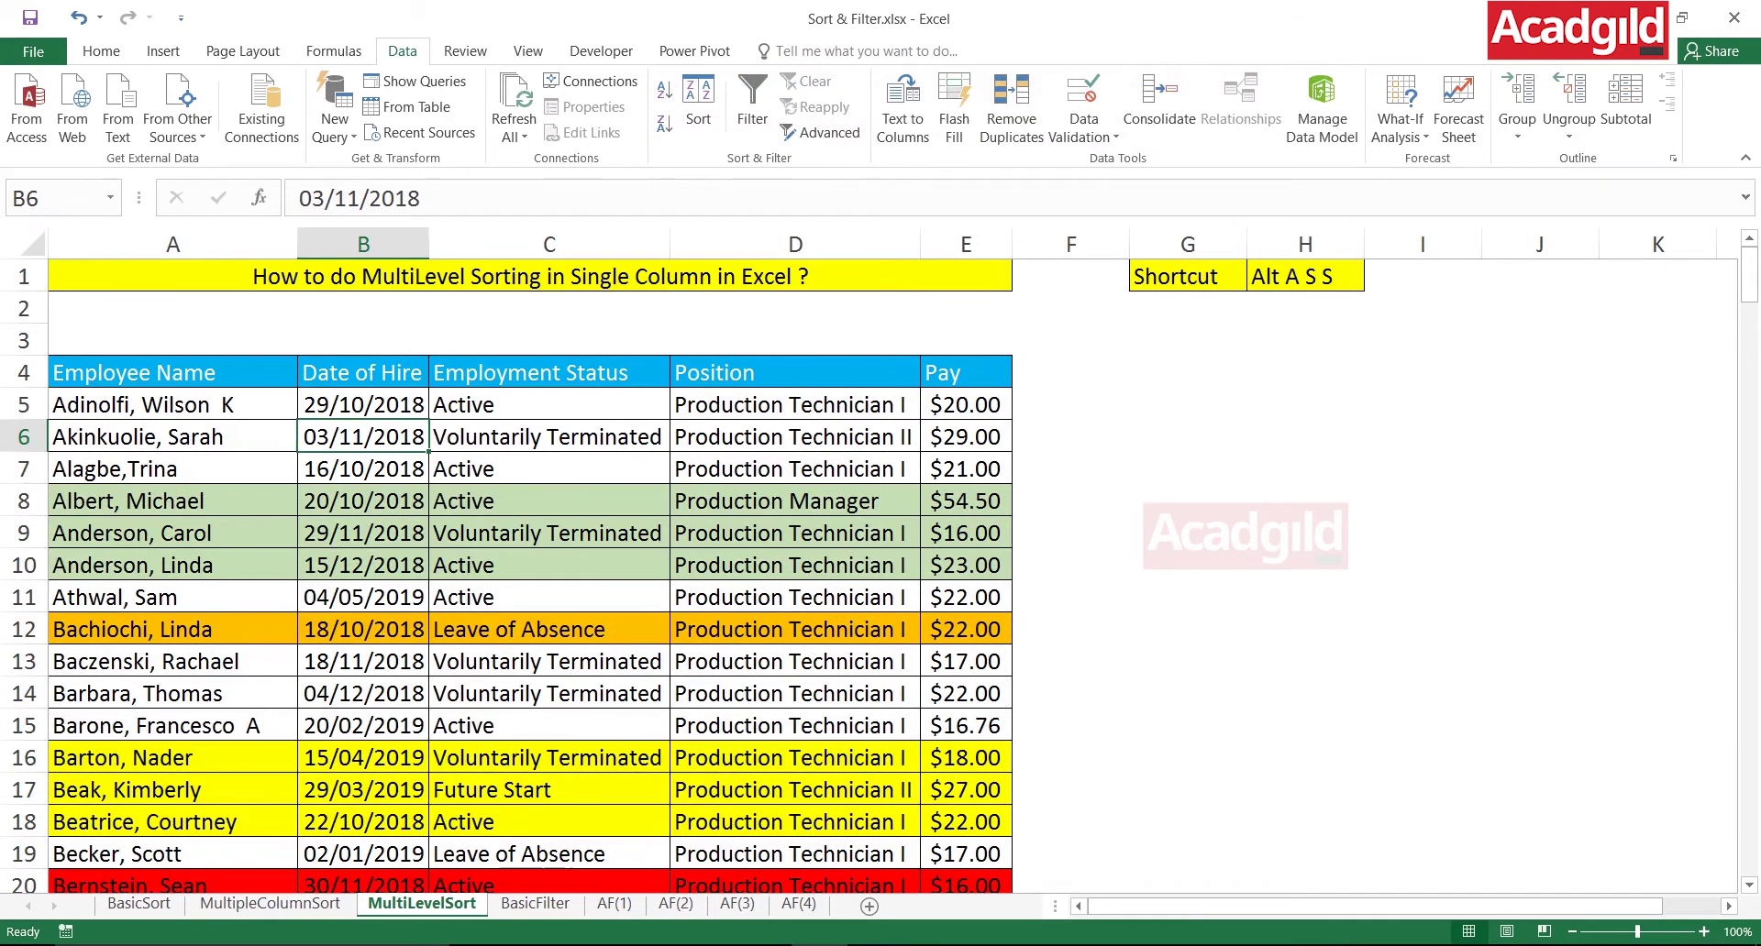
- Set up a custom sort of the employee table by Date of Hire, sorting on Cell Color
left_click(1305, 277)
left_click(548, 534)
left_click(363, 438)
key("alt+a")
key("s")
key("s")
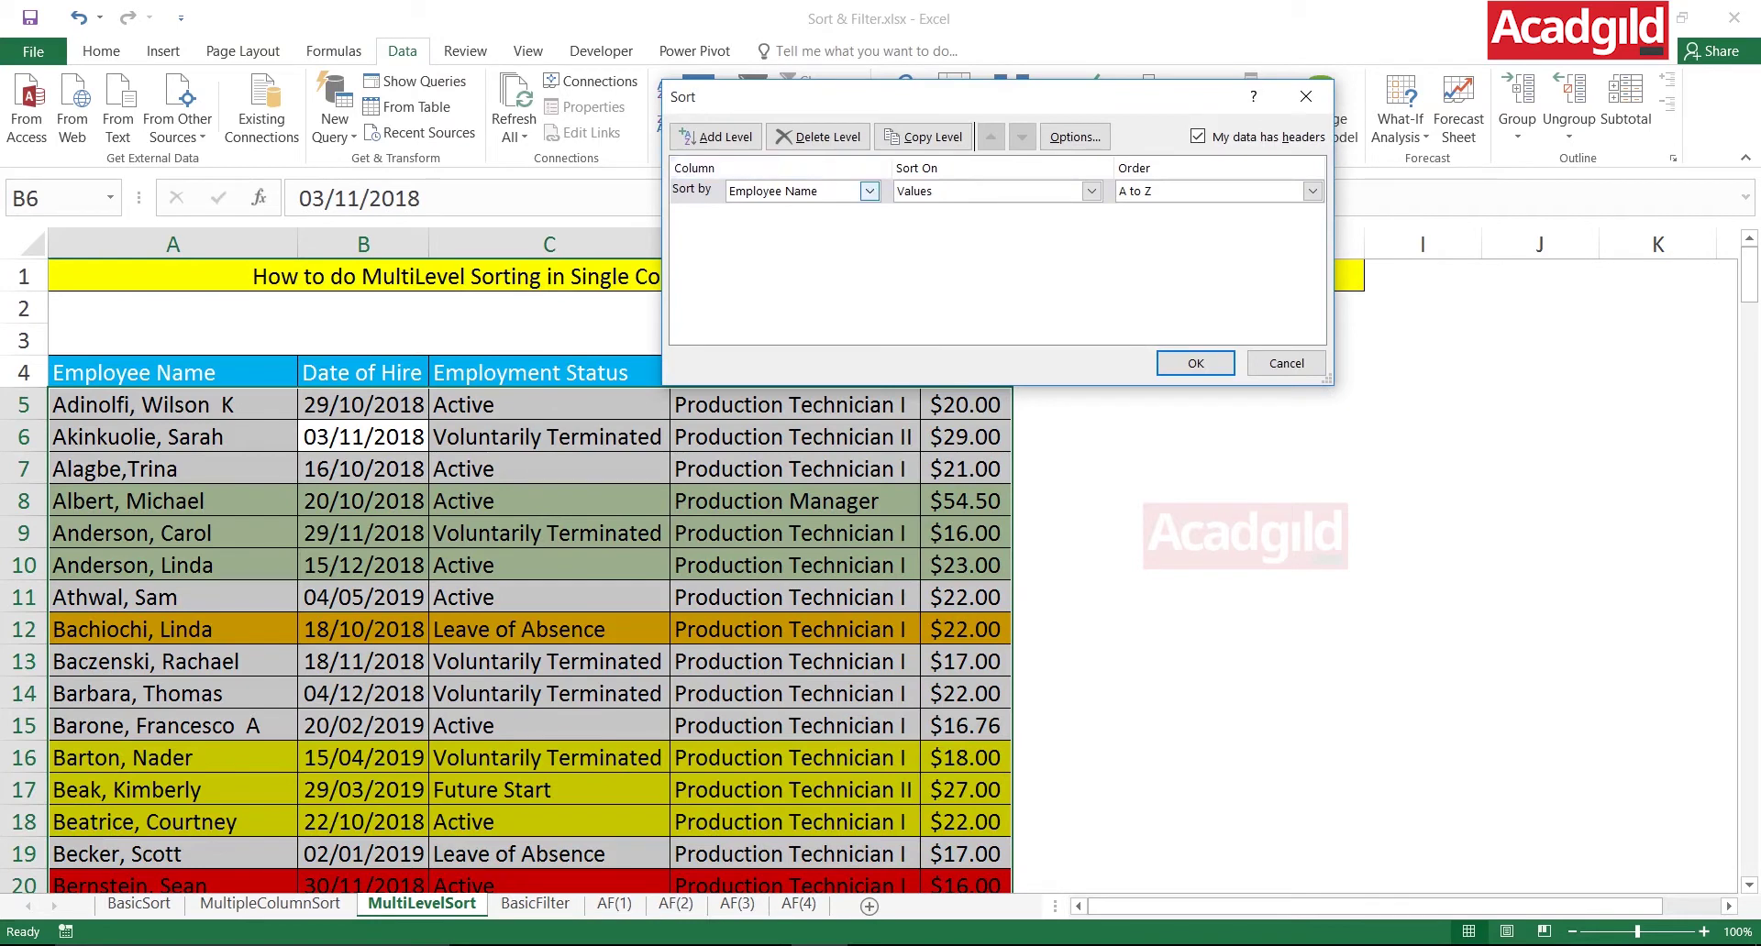
left_click(869, 190)
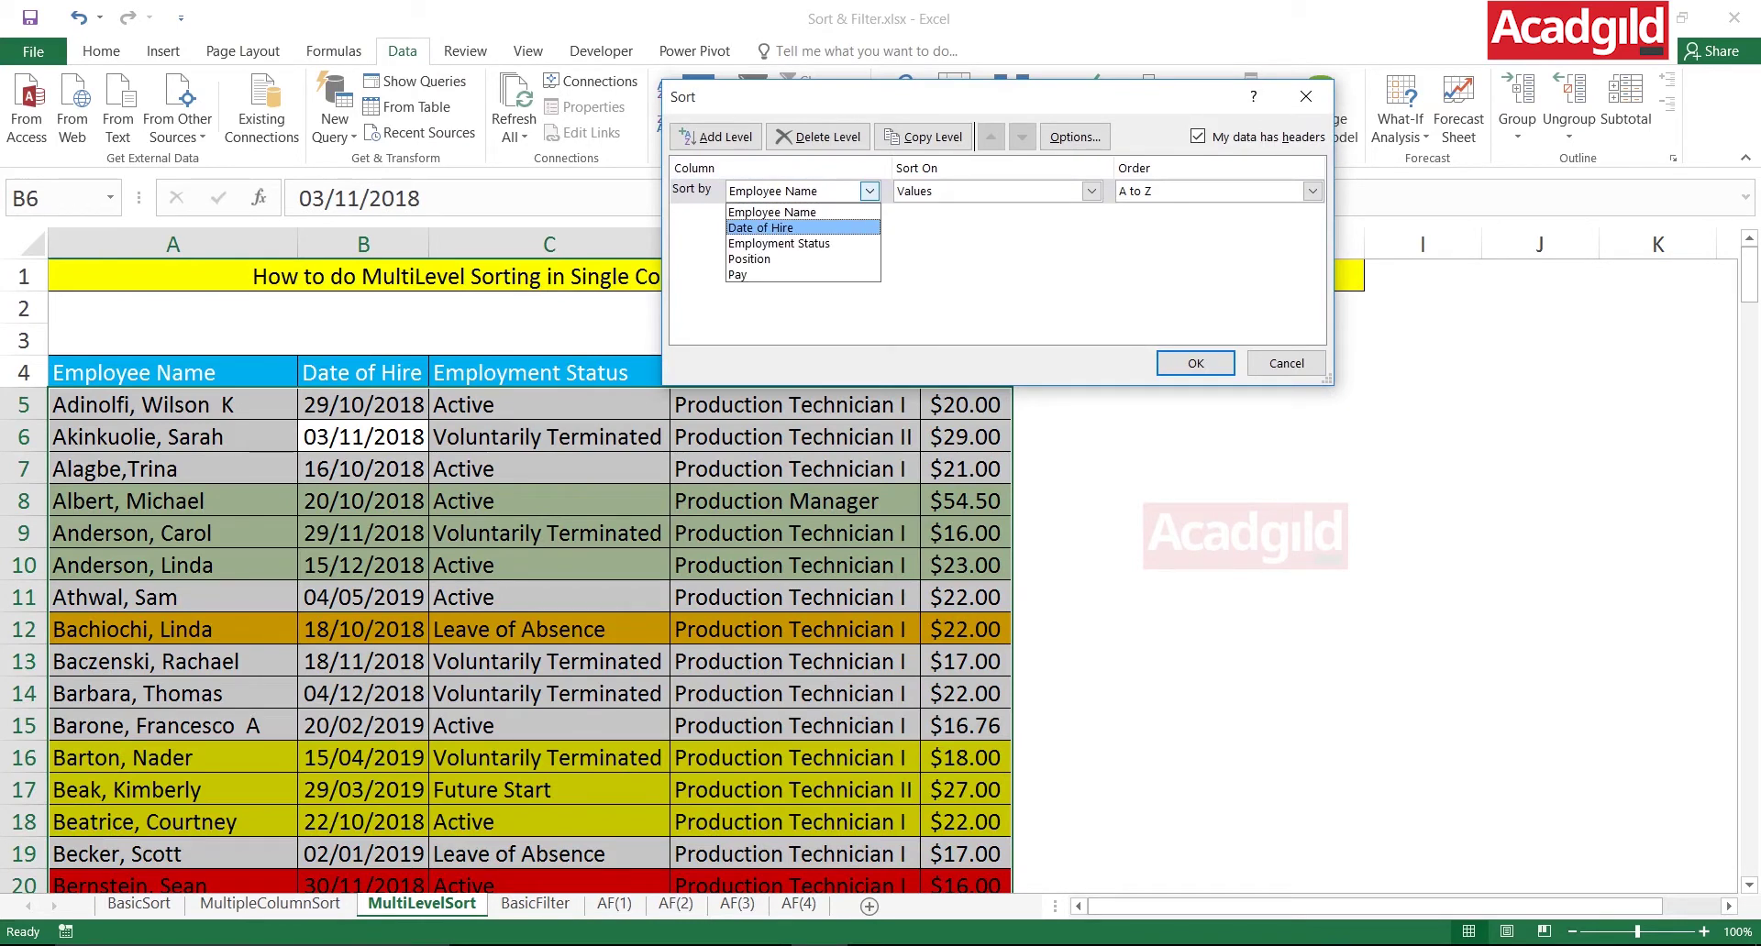
key("Return")
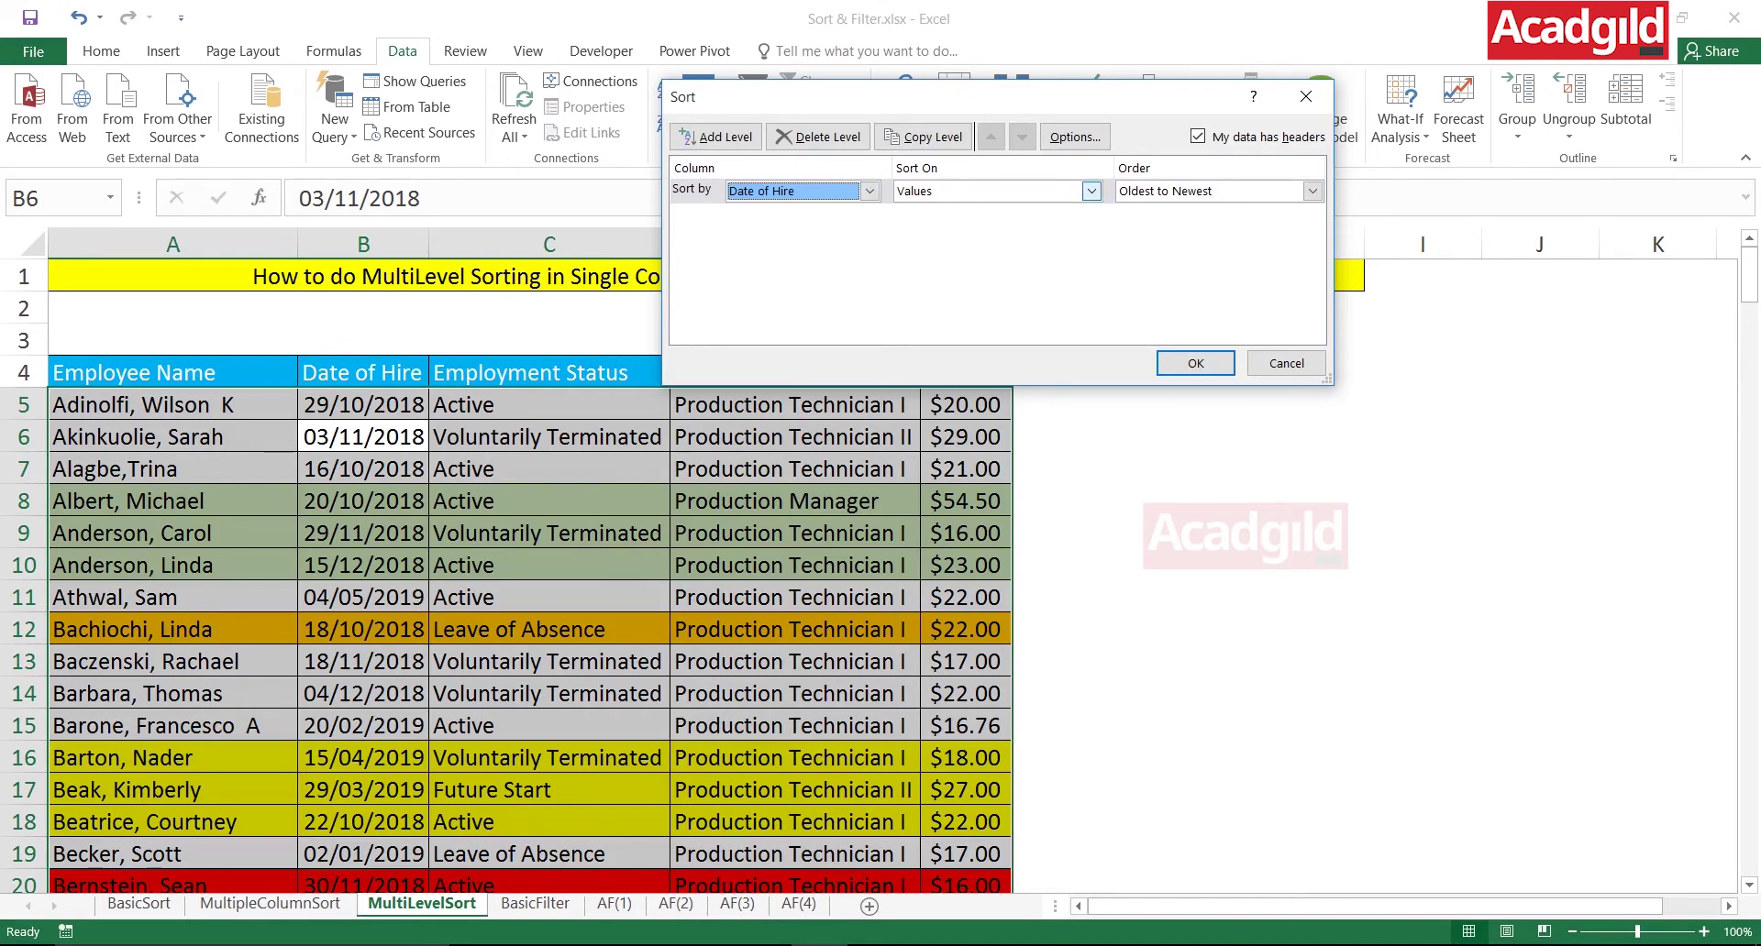
left_click(1091, 191)
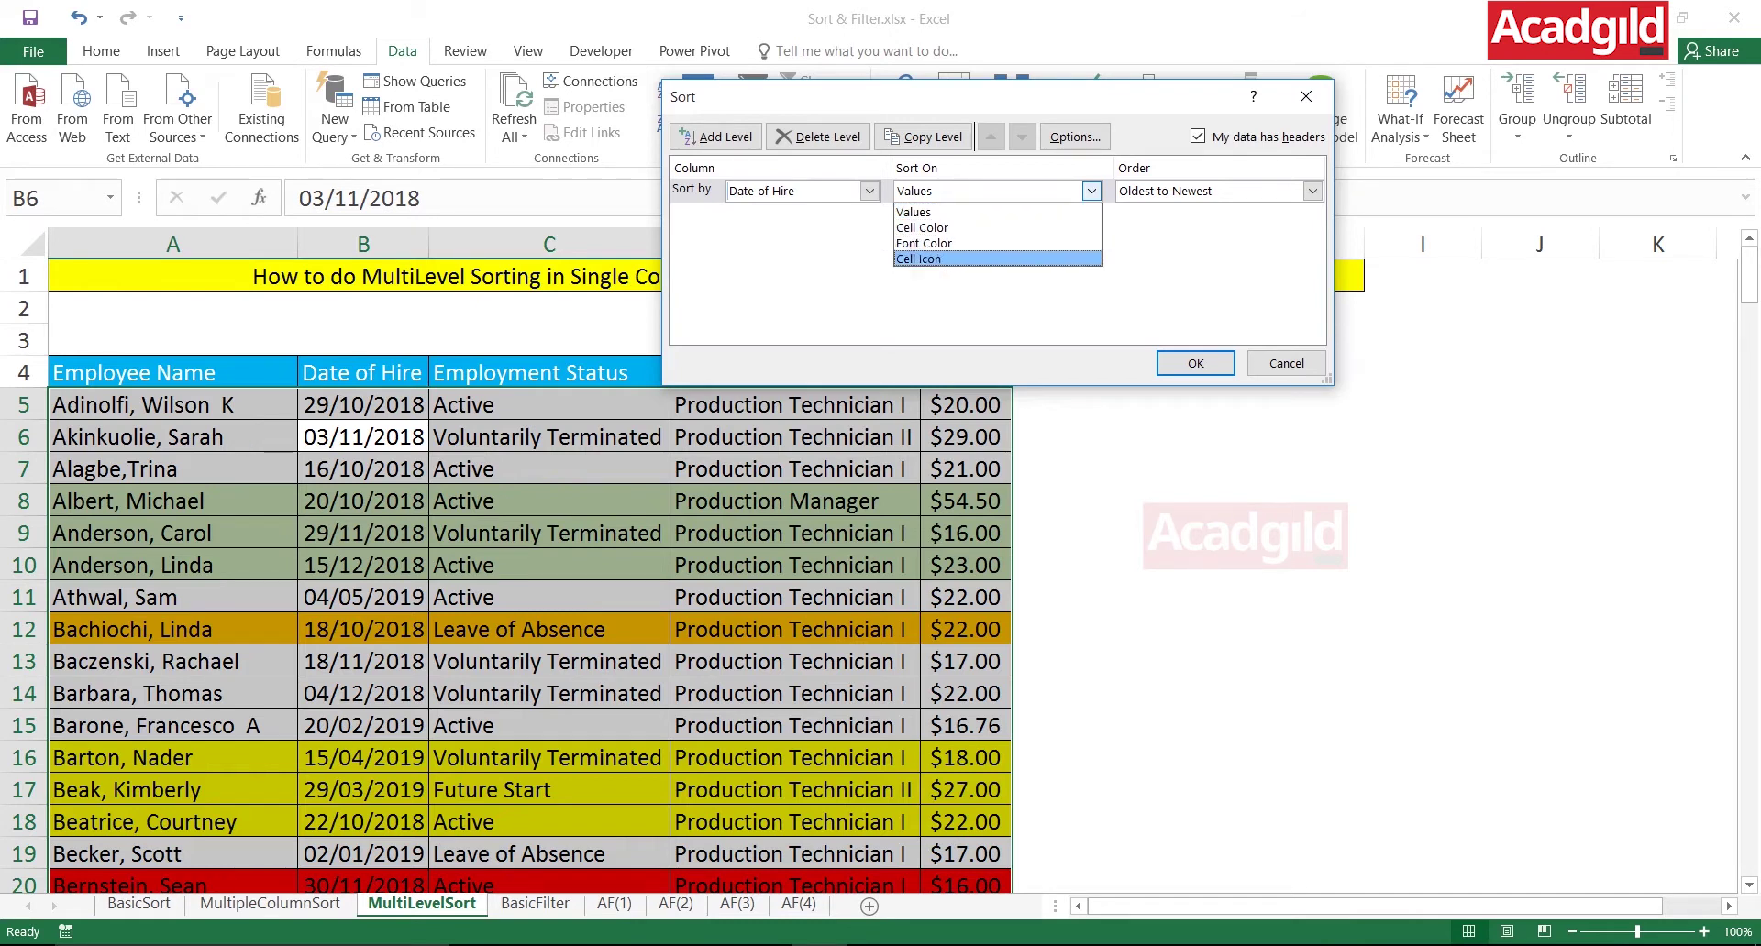
left_click(922, 228)
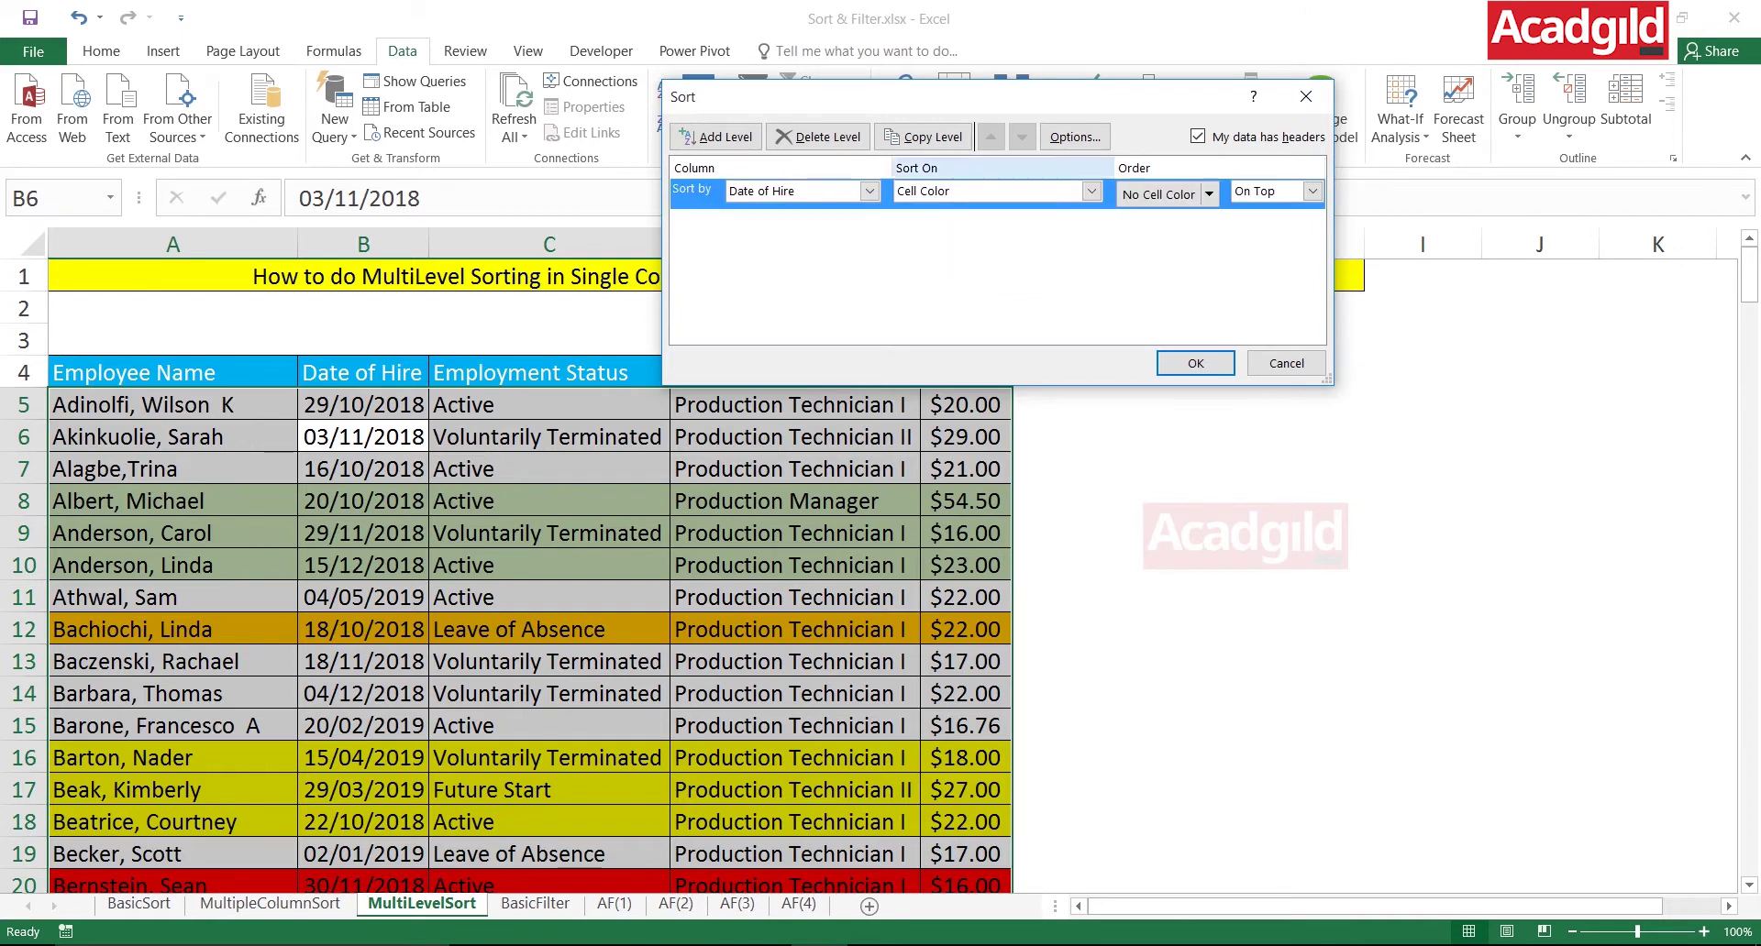
- Set the sort order to place the orange cell color On Top and apply the sort
left_click(1313, 191)
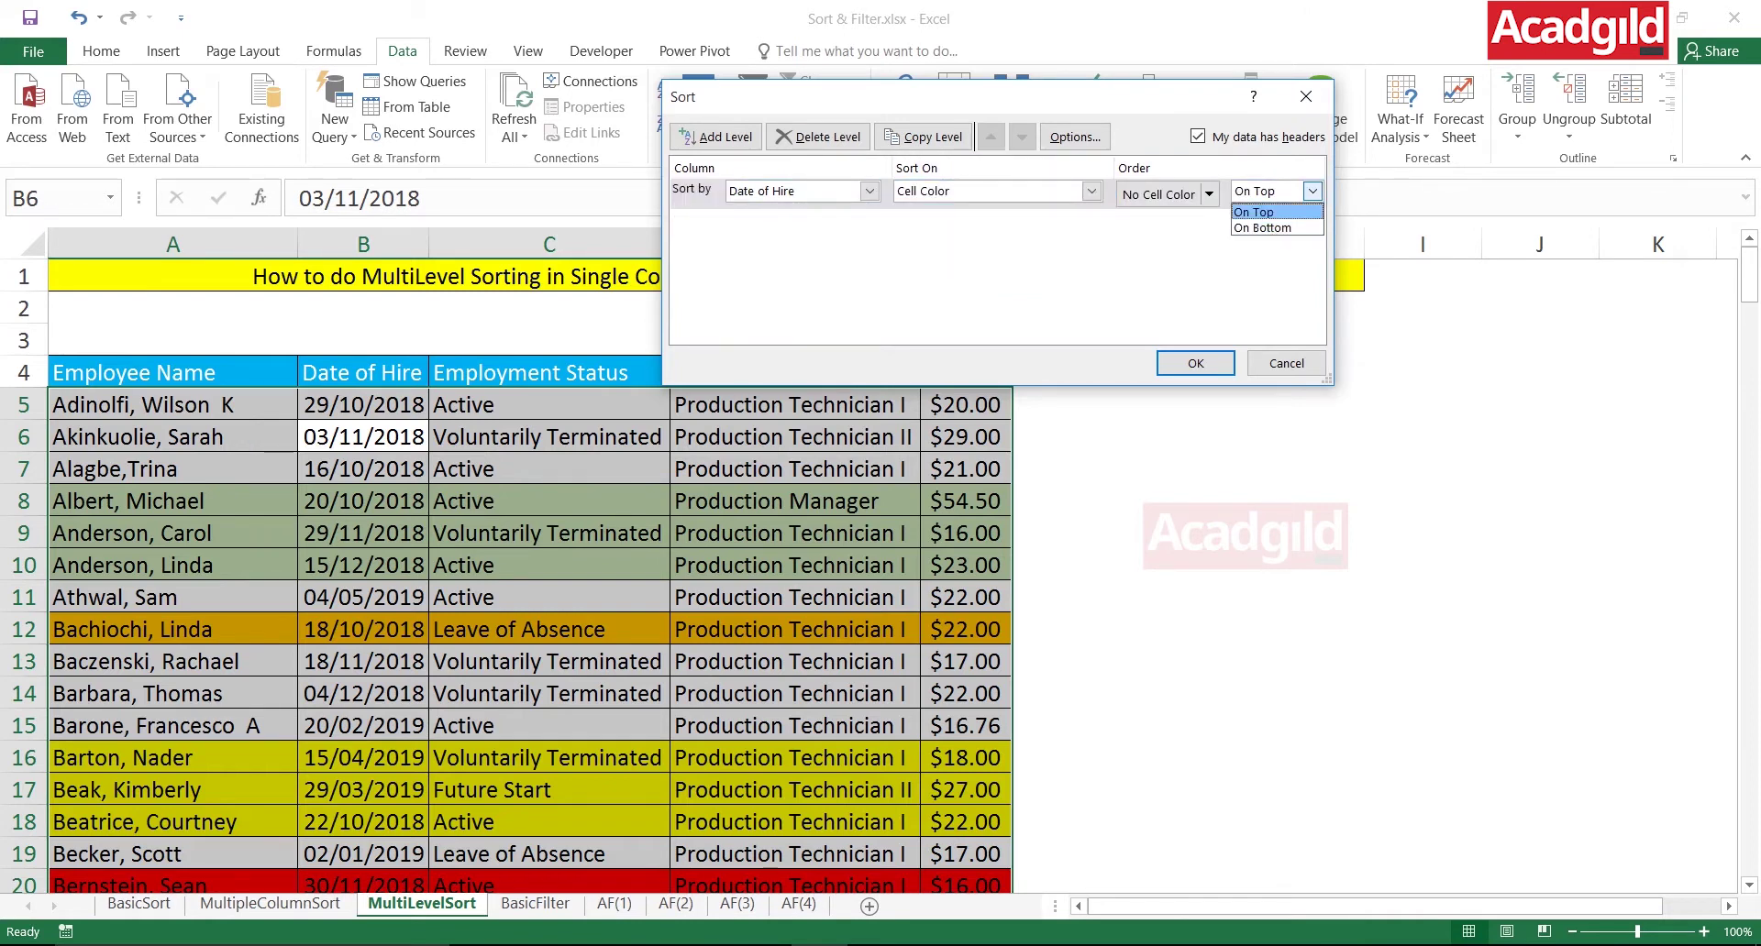
left_click(1254, 212)
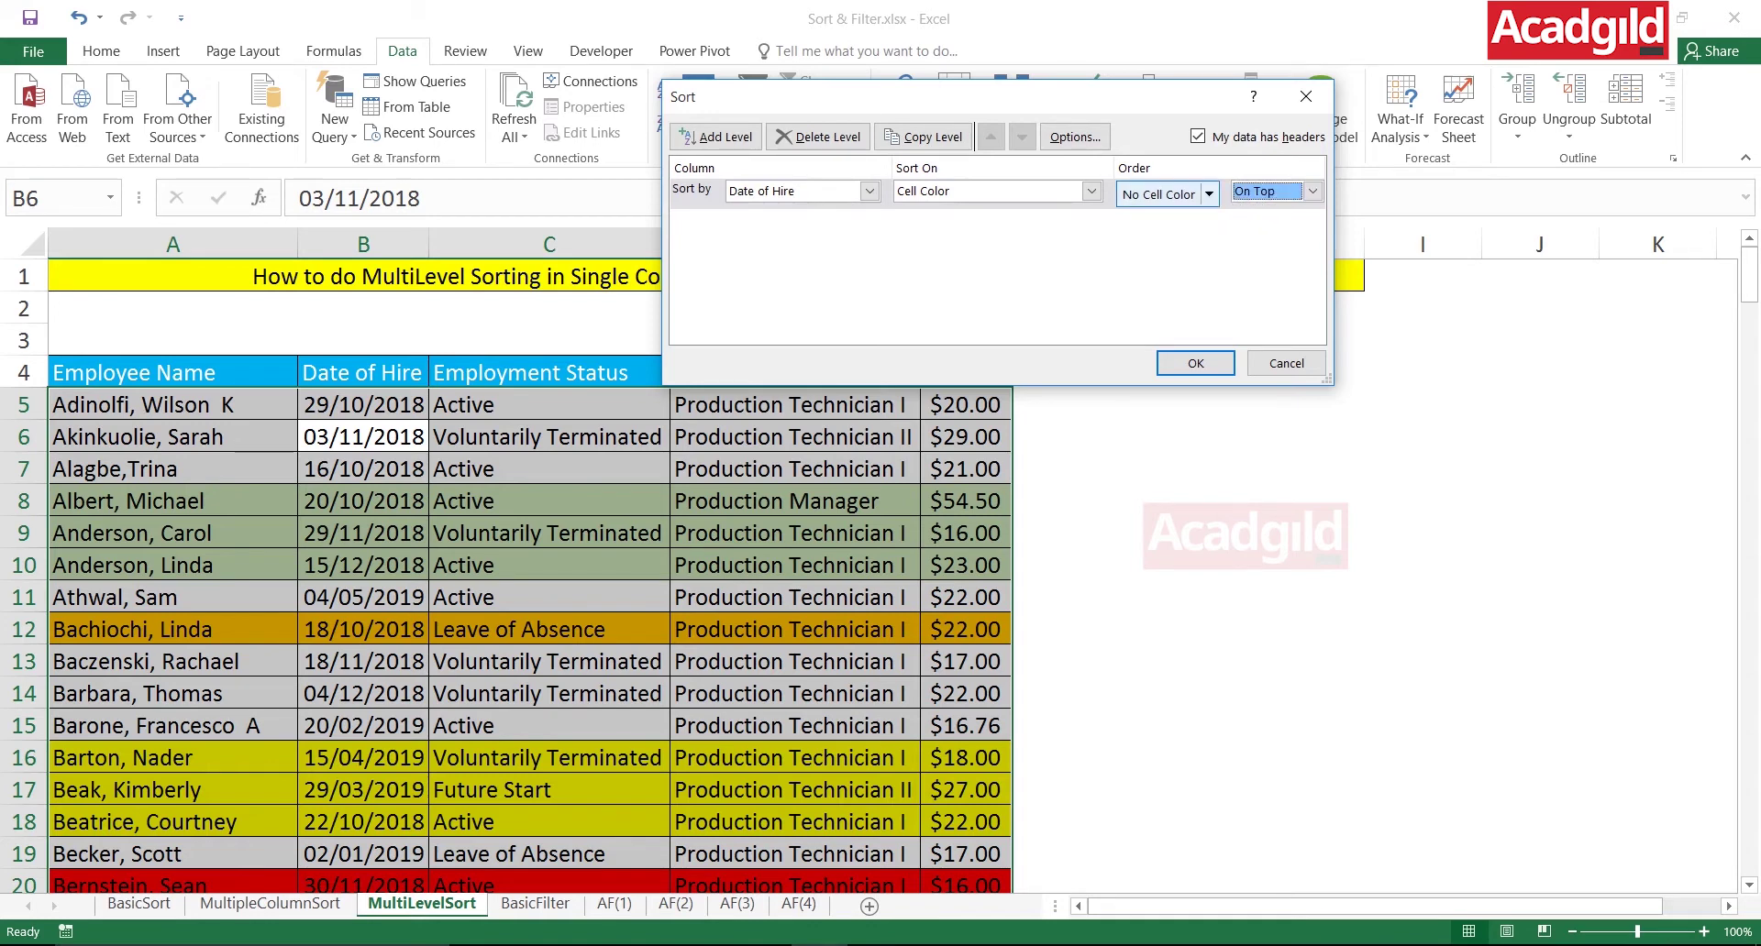
left_click(1208, 195)
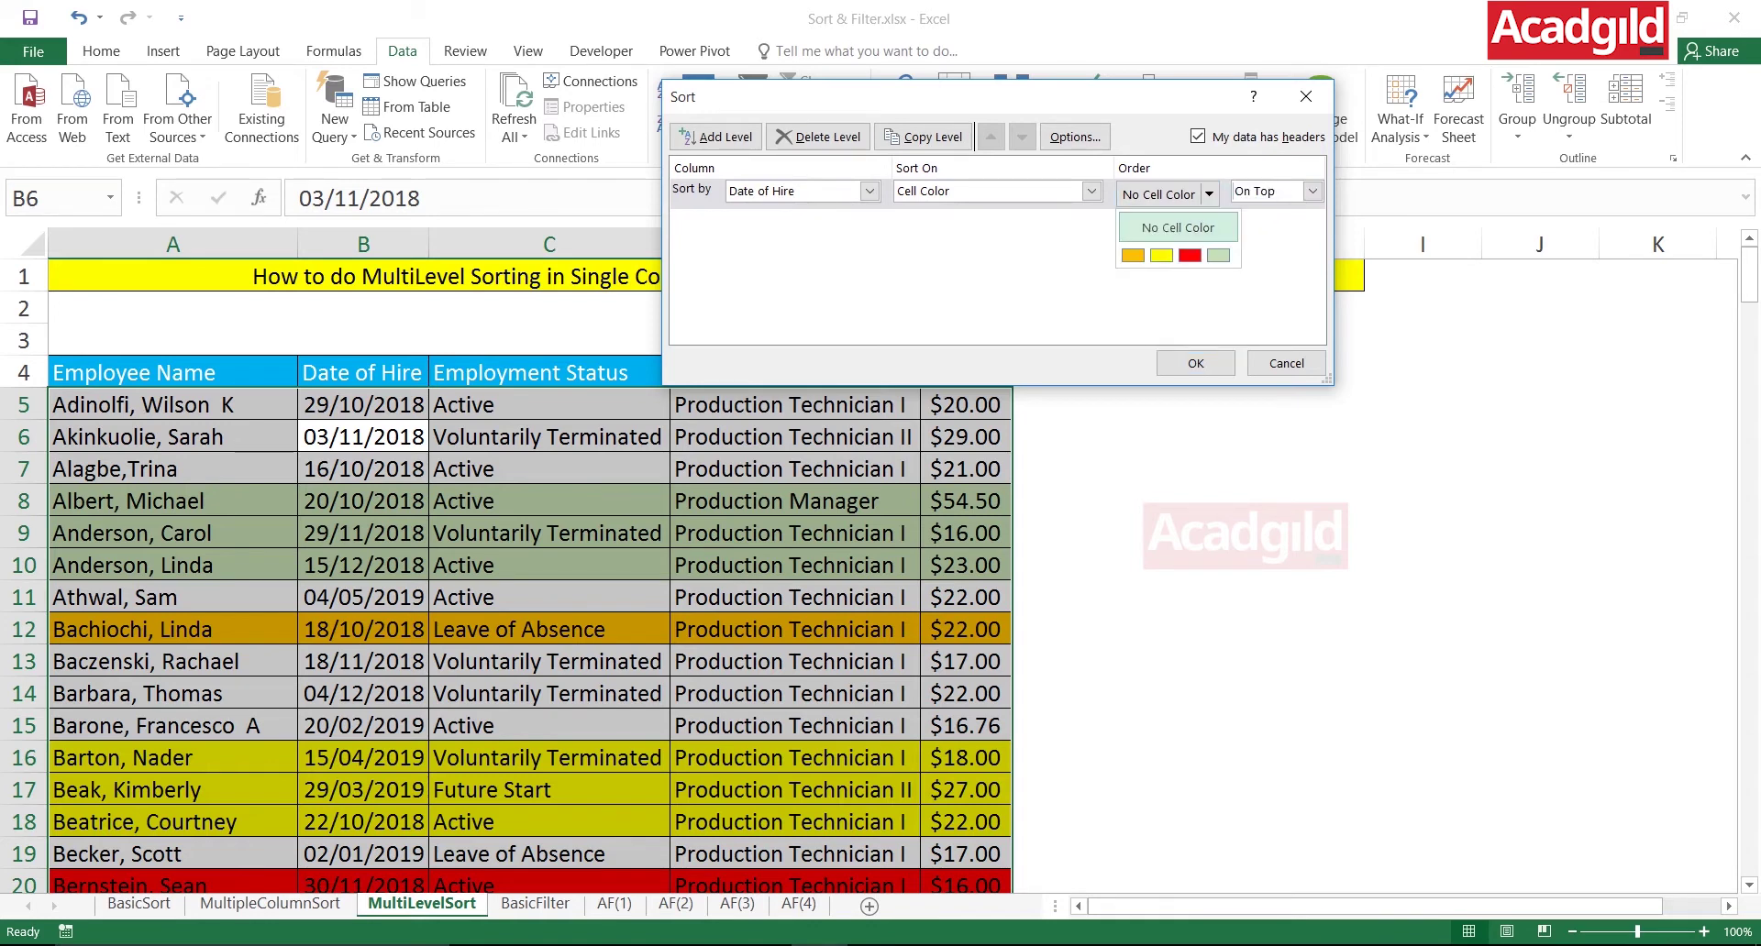
key("Down")
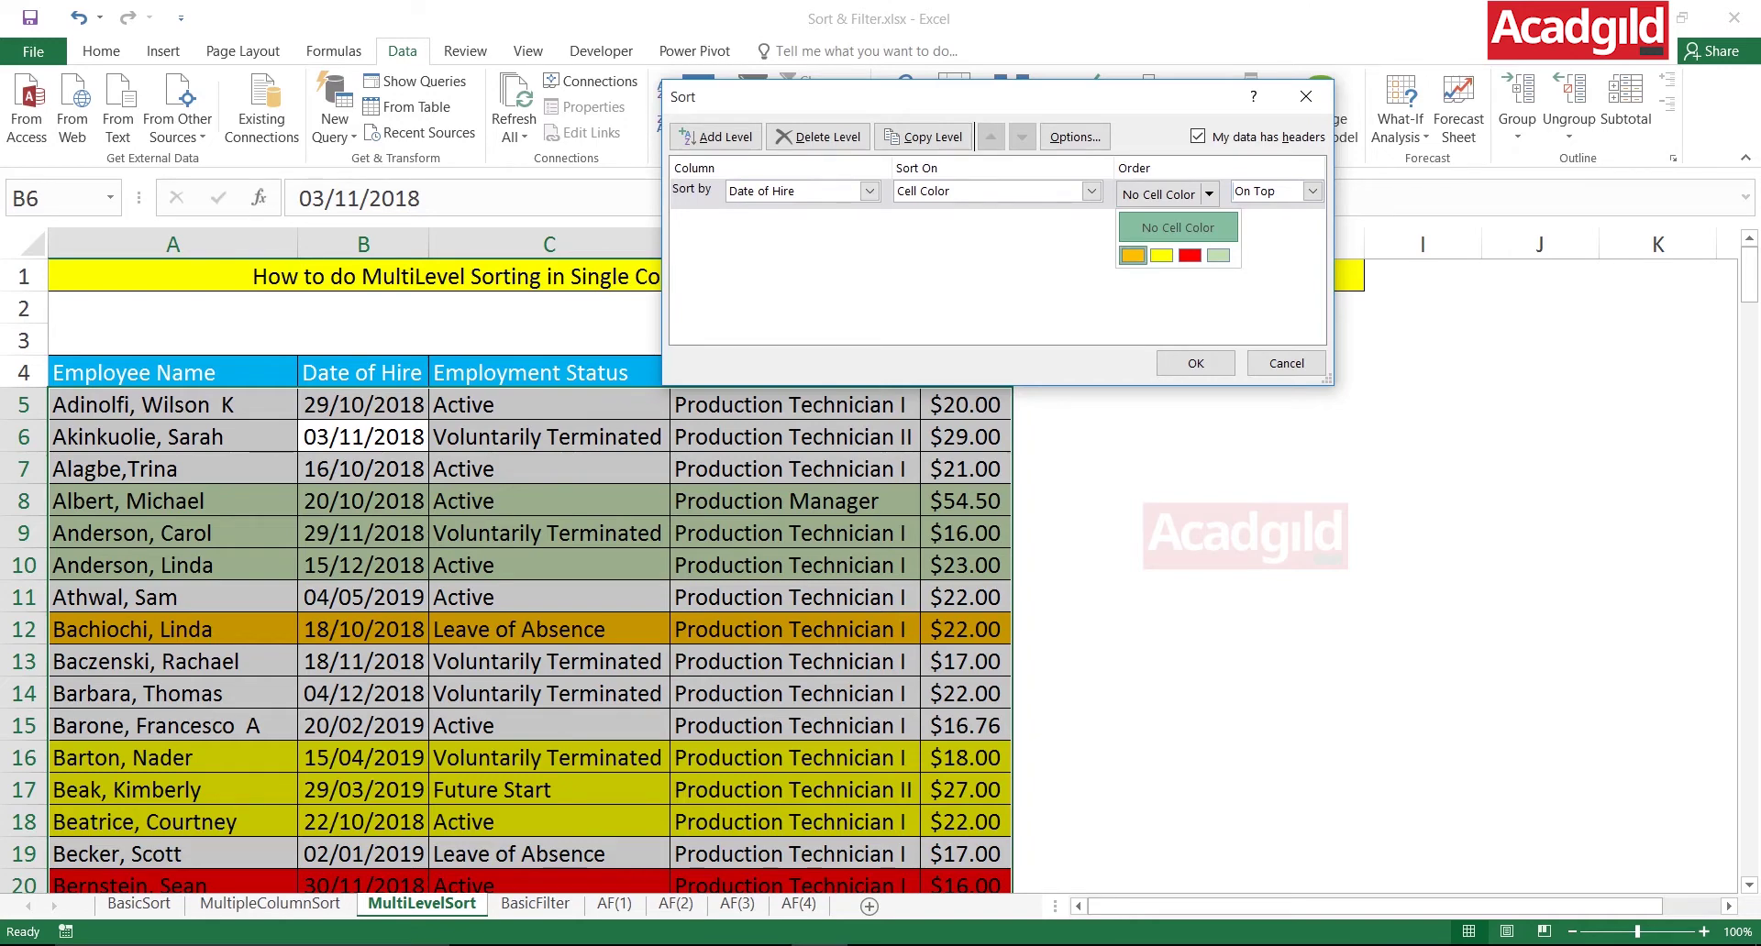
key("Return")
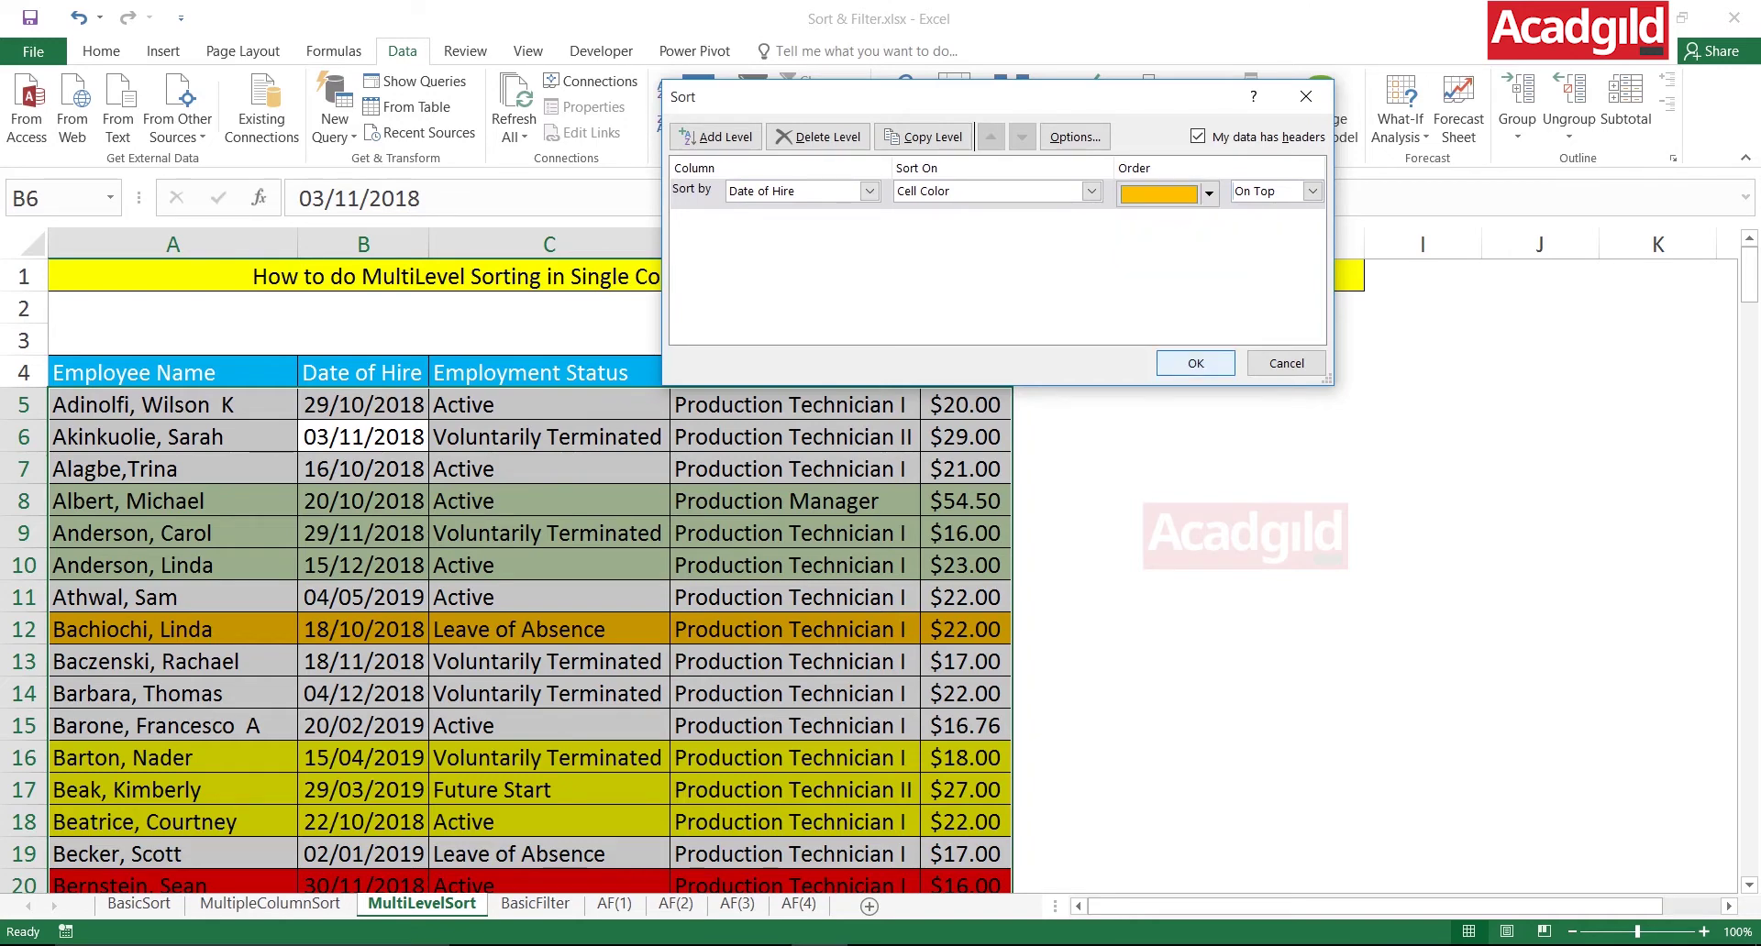
key("Return")
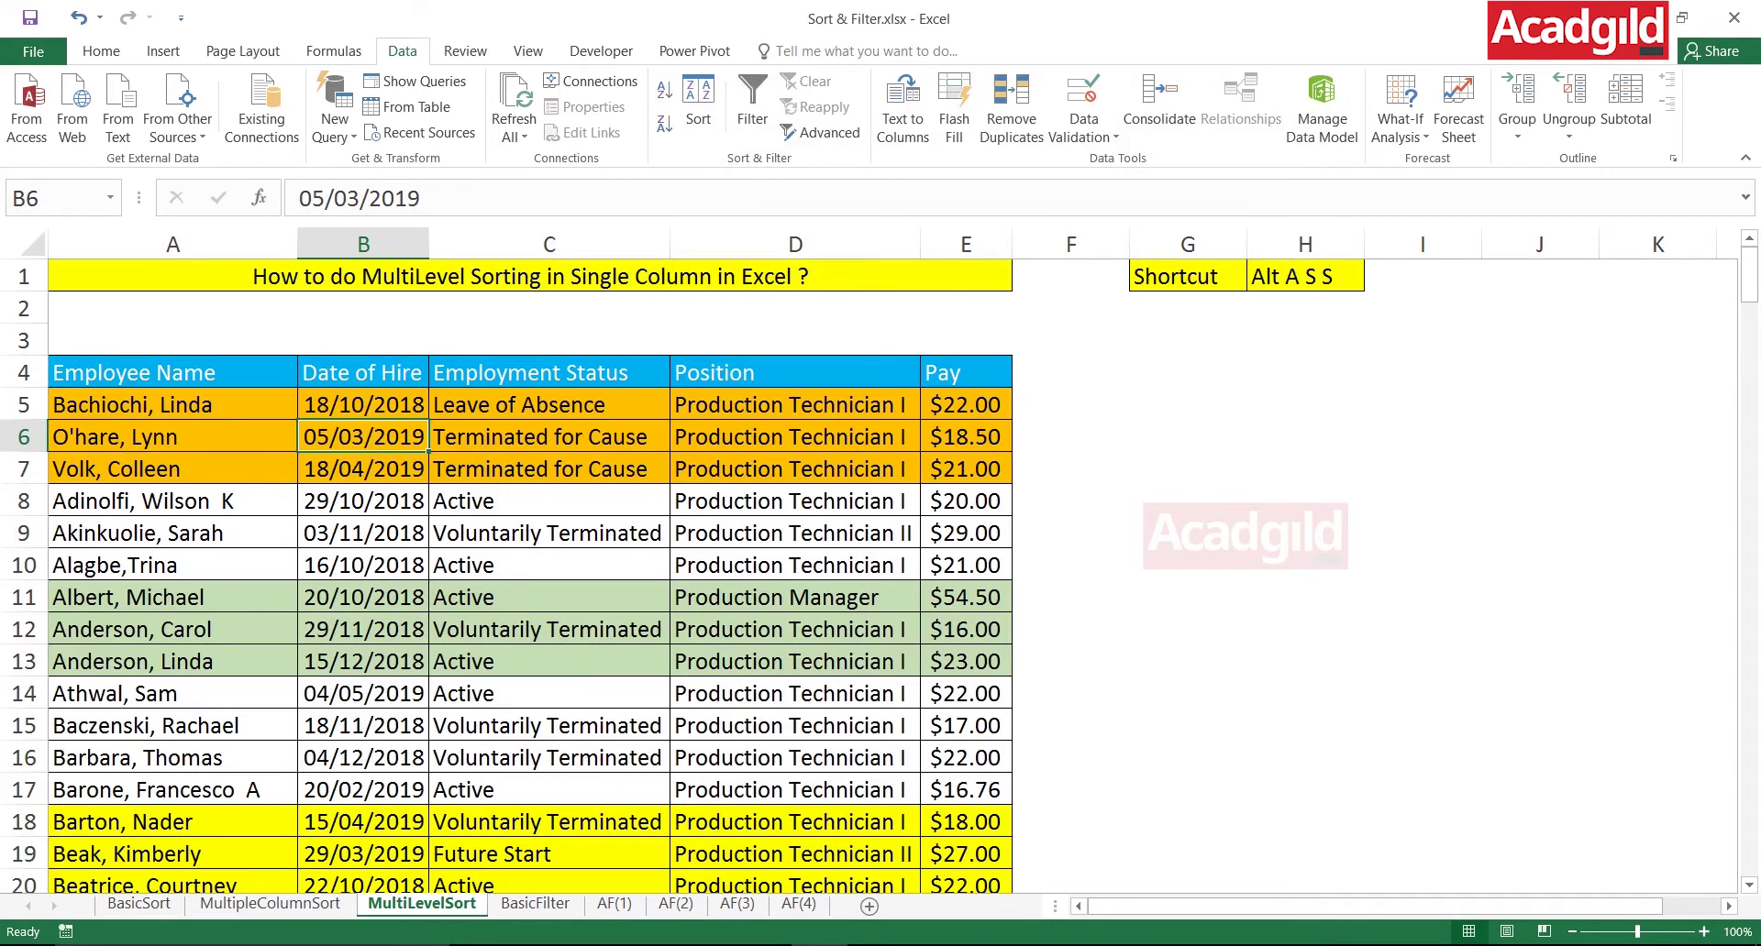
- Check where the orange, green and yellow rows are placed in the sorted employee table
left_click_drag(172, 404, 963, 469)
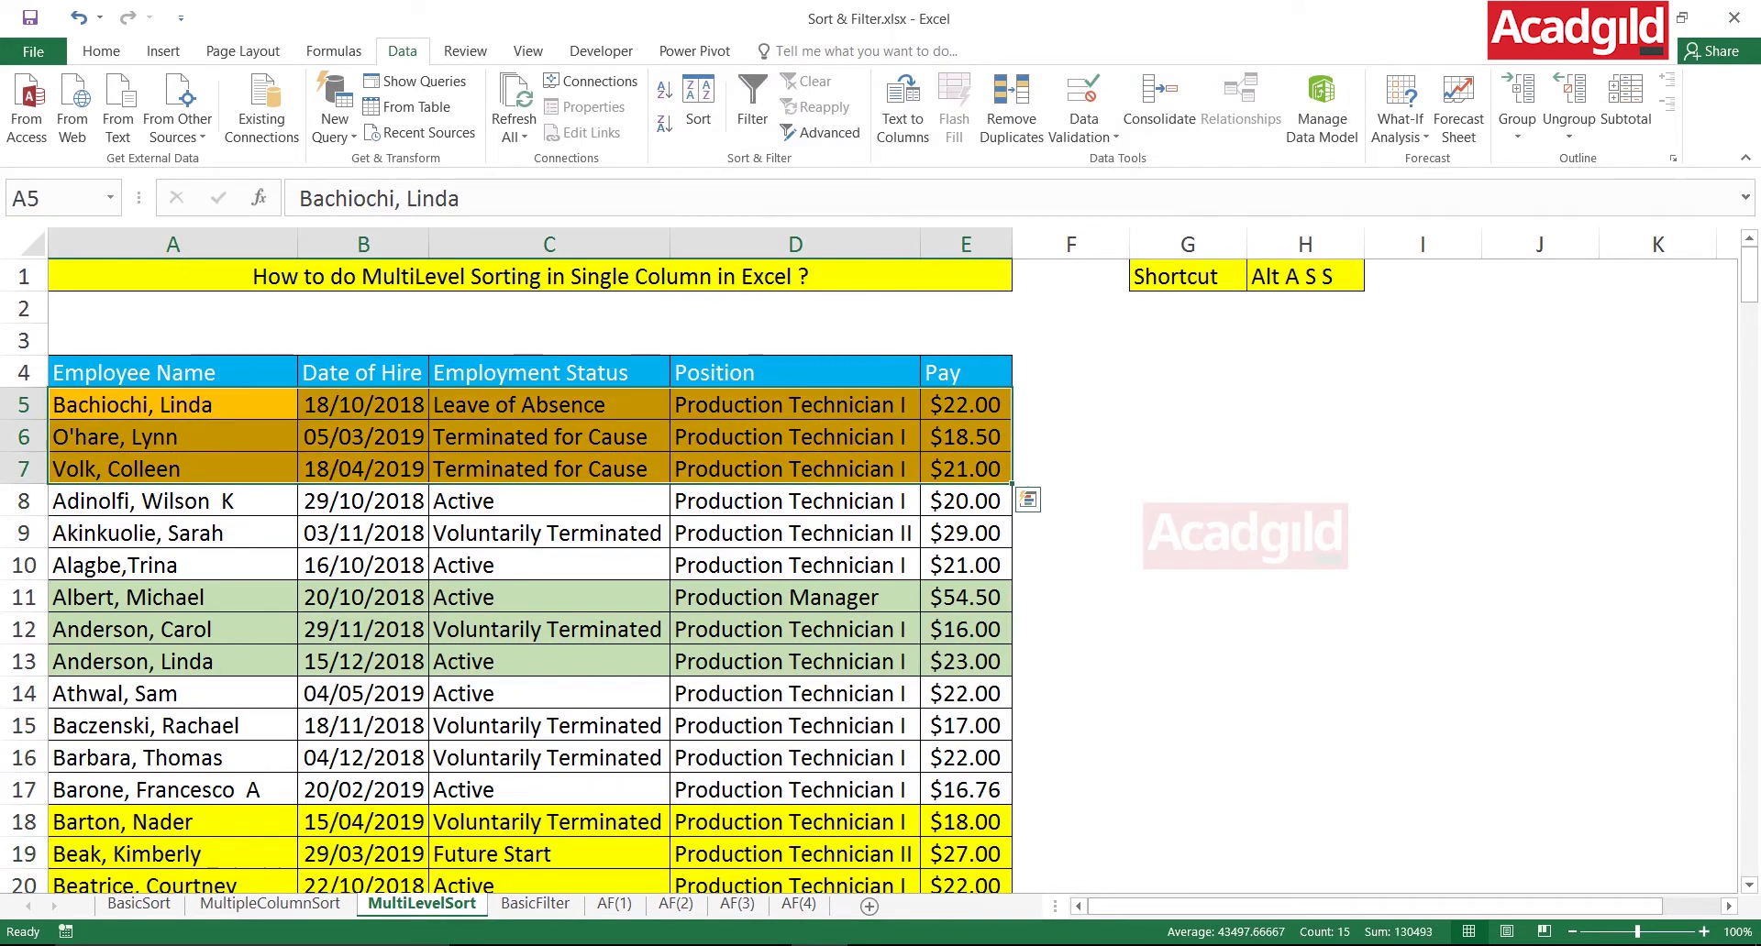
left_click_drag(138, 597, 789, 661)
left_click_drag(137, 821, 881, 854)
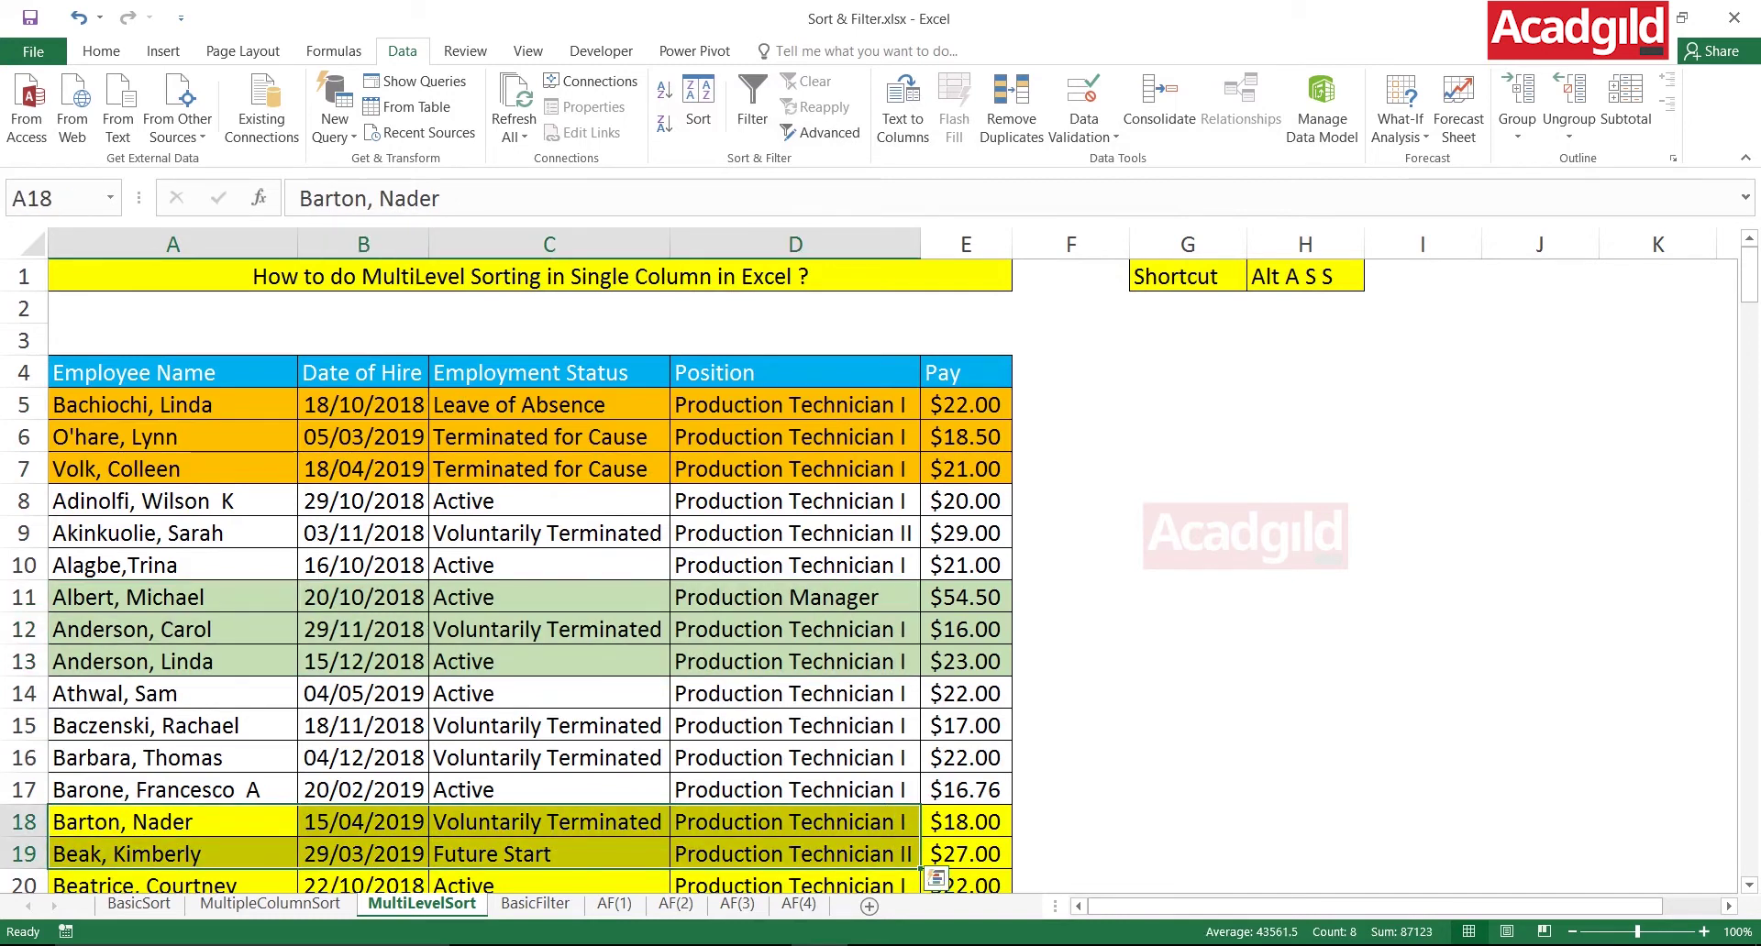
- Review the orange rows of the employee table and the custom sort settings applied to Date of Hire
left_click(795, 468)
left_click(550, 629)
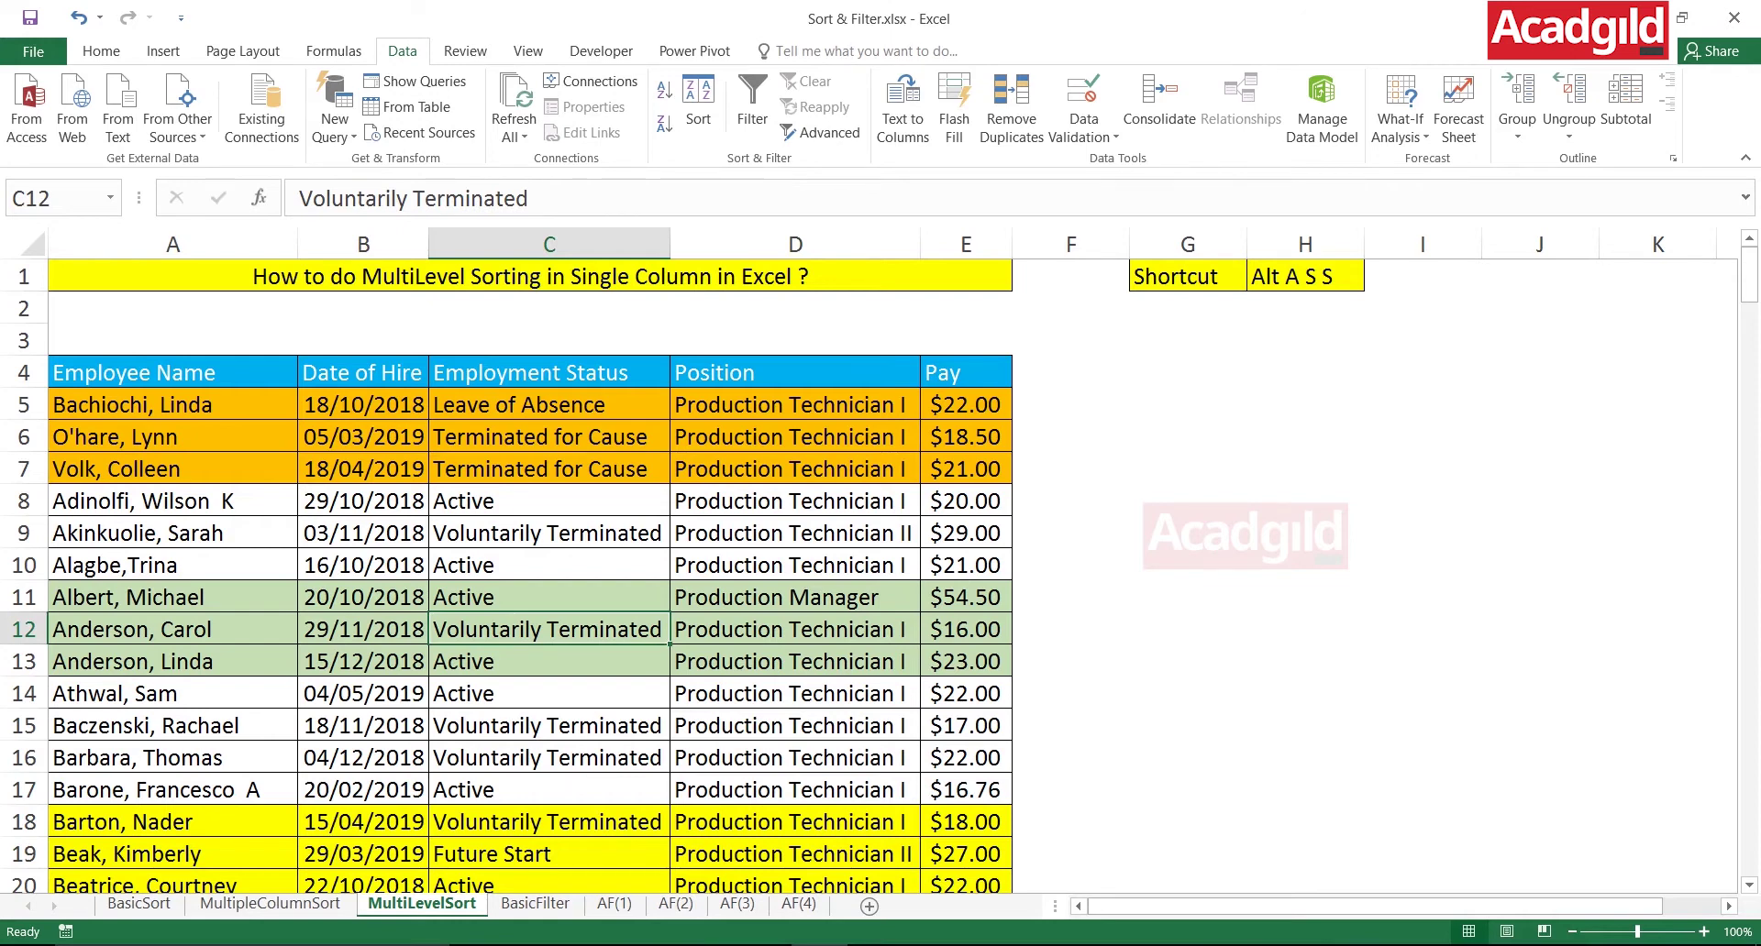
left_click_drag(137, 404, 1070, 468)
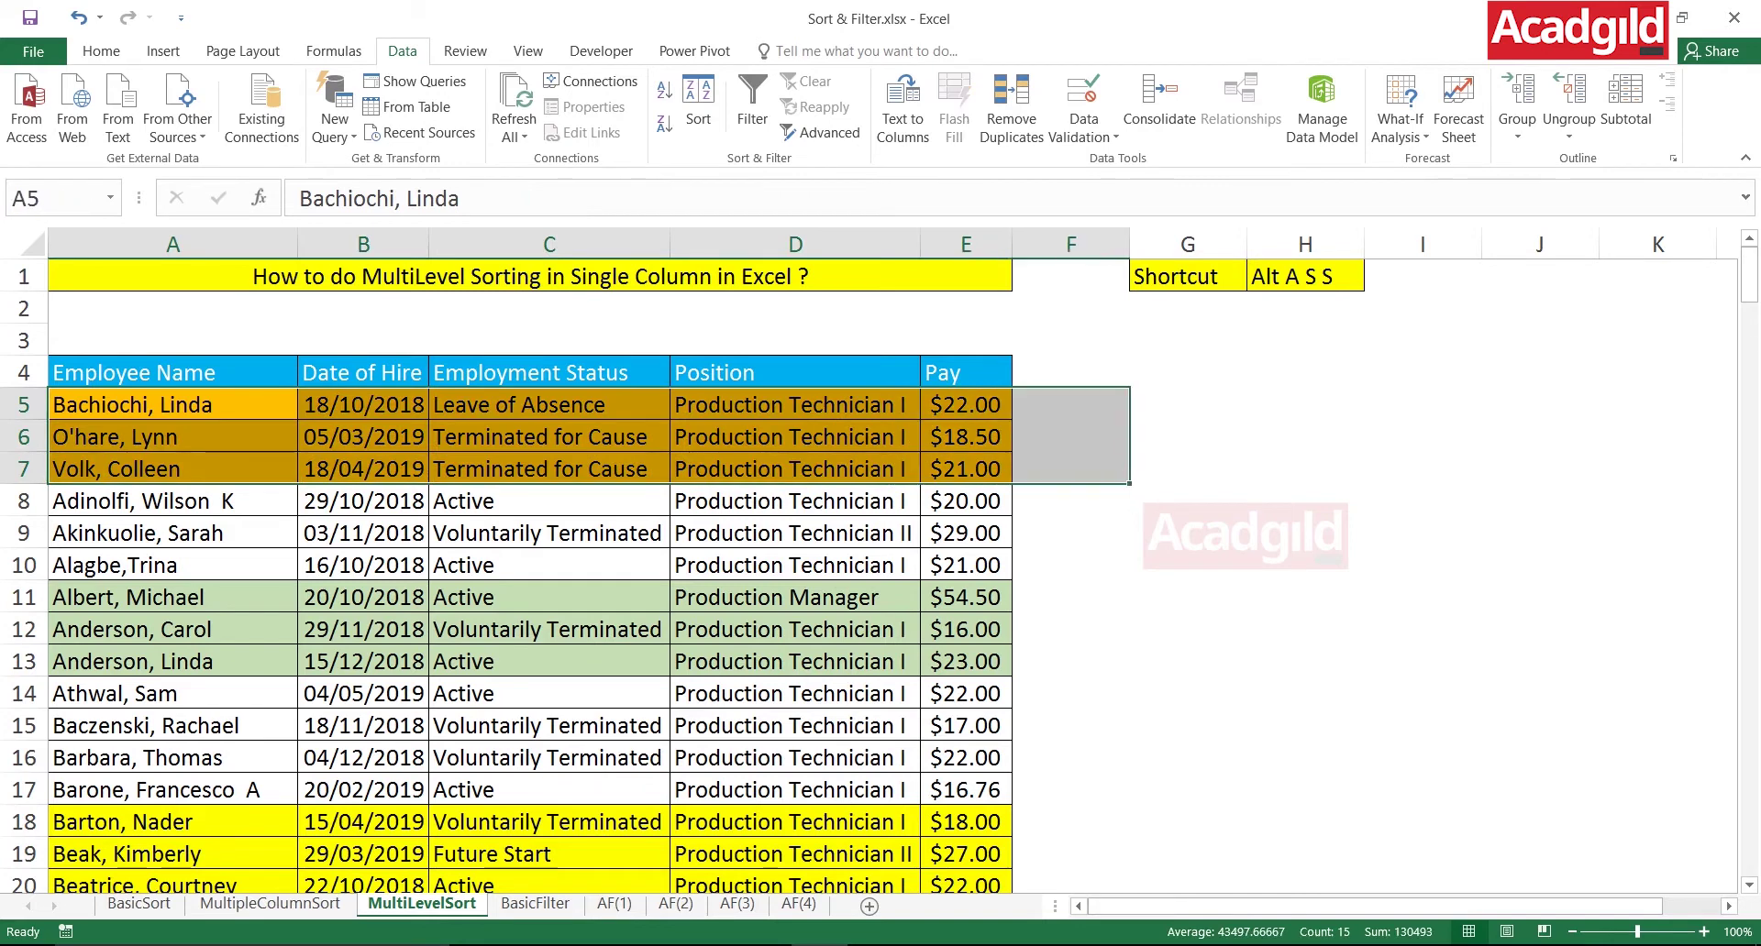
left_click_drag(137, 404, 904, 472)
left_click(363, 565)
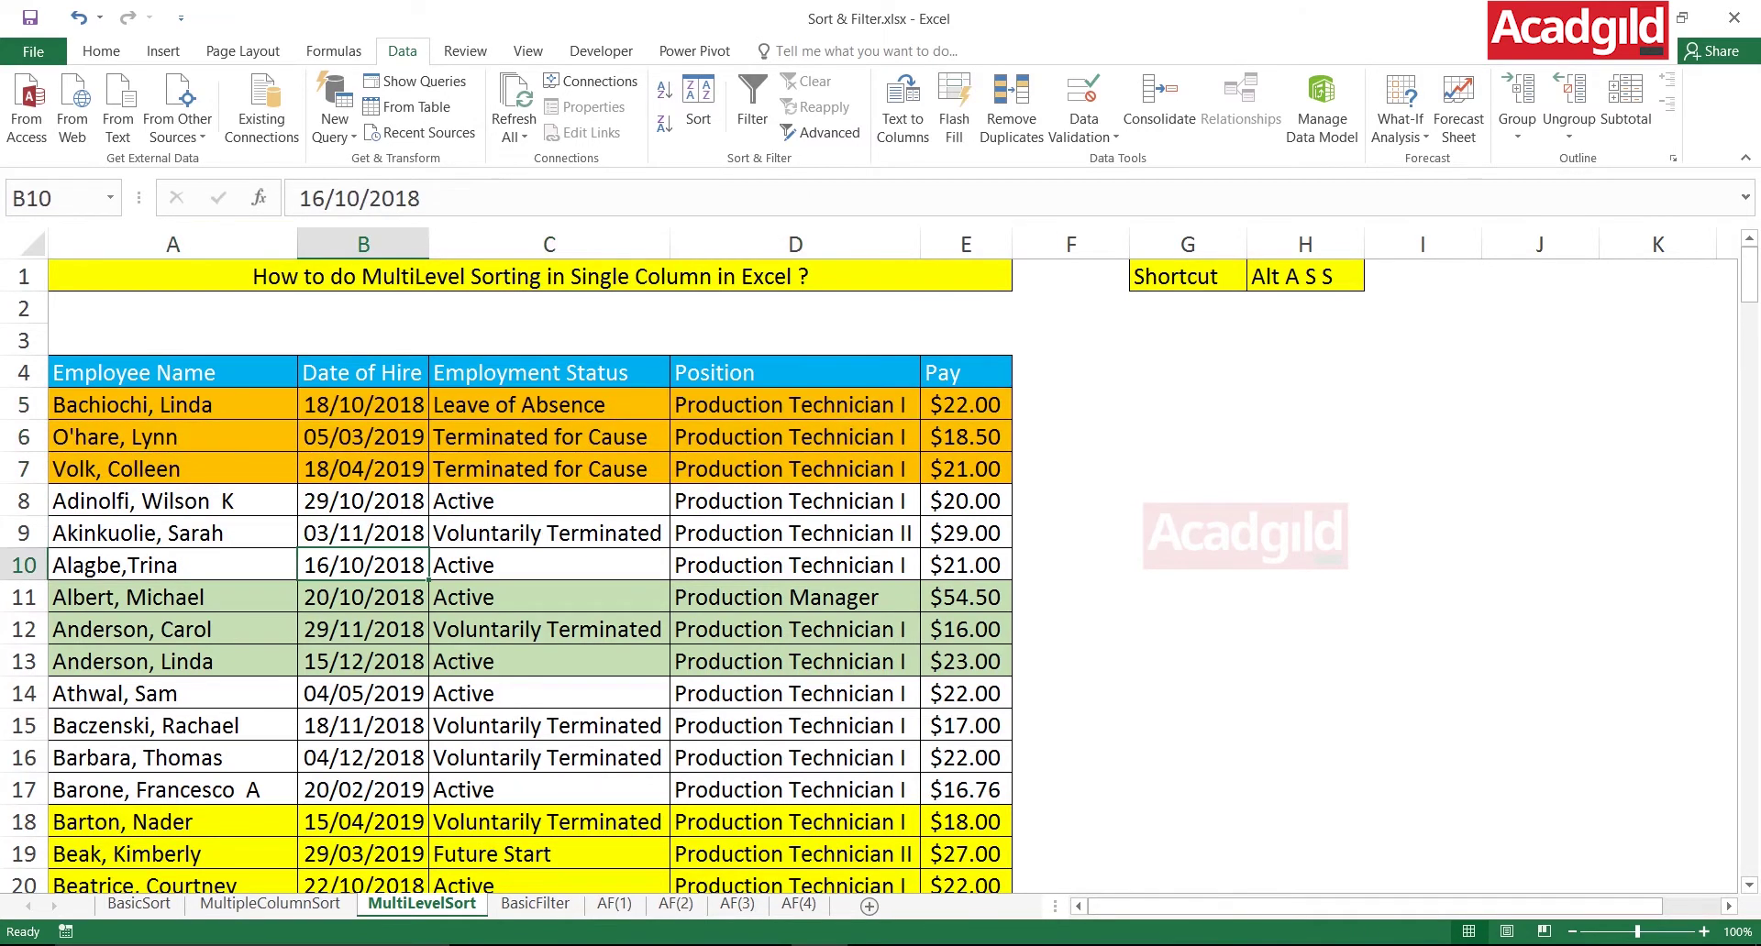
key("alt")
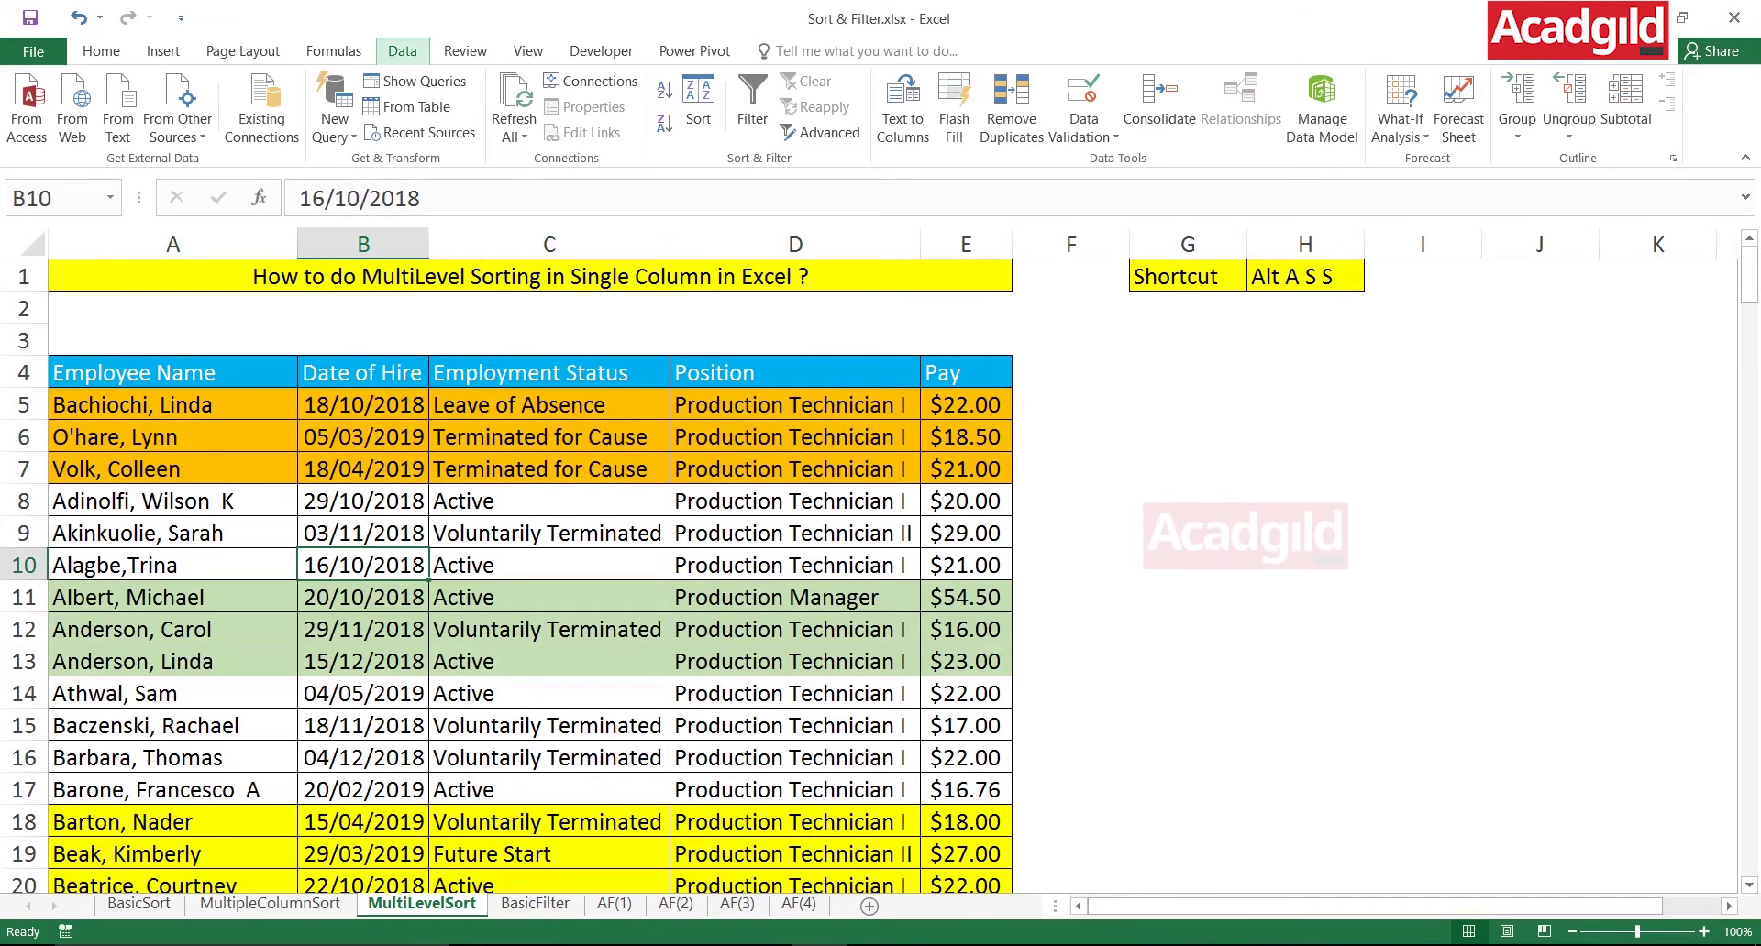
key("a")
key("s")
key("s")
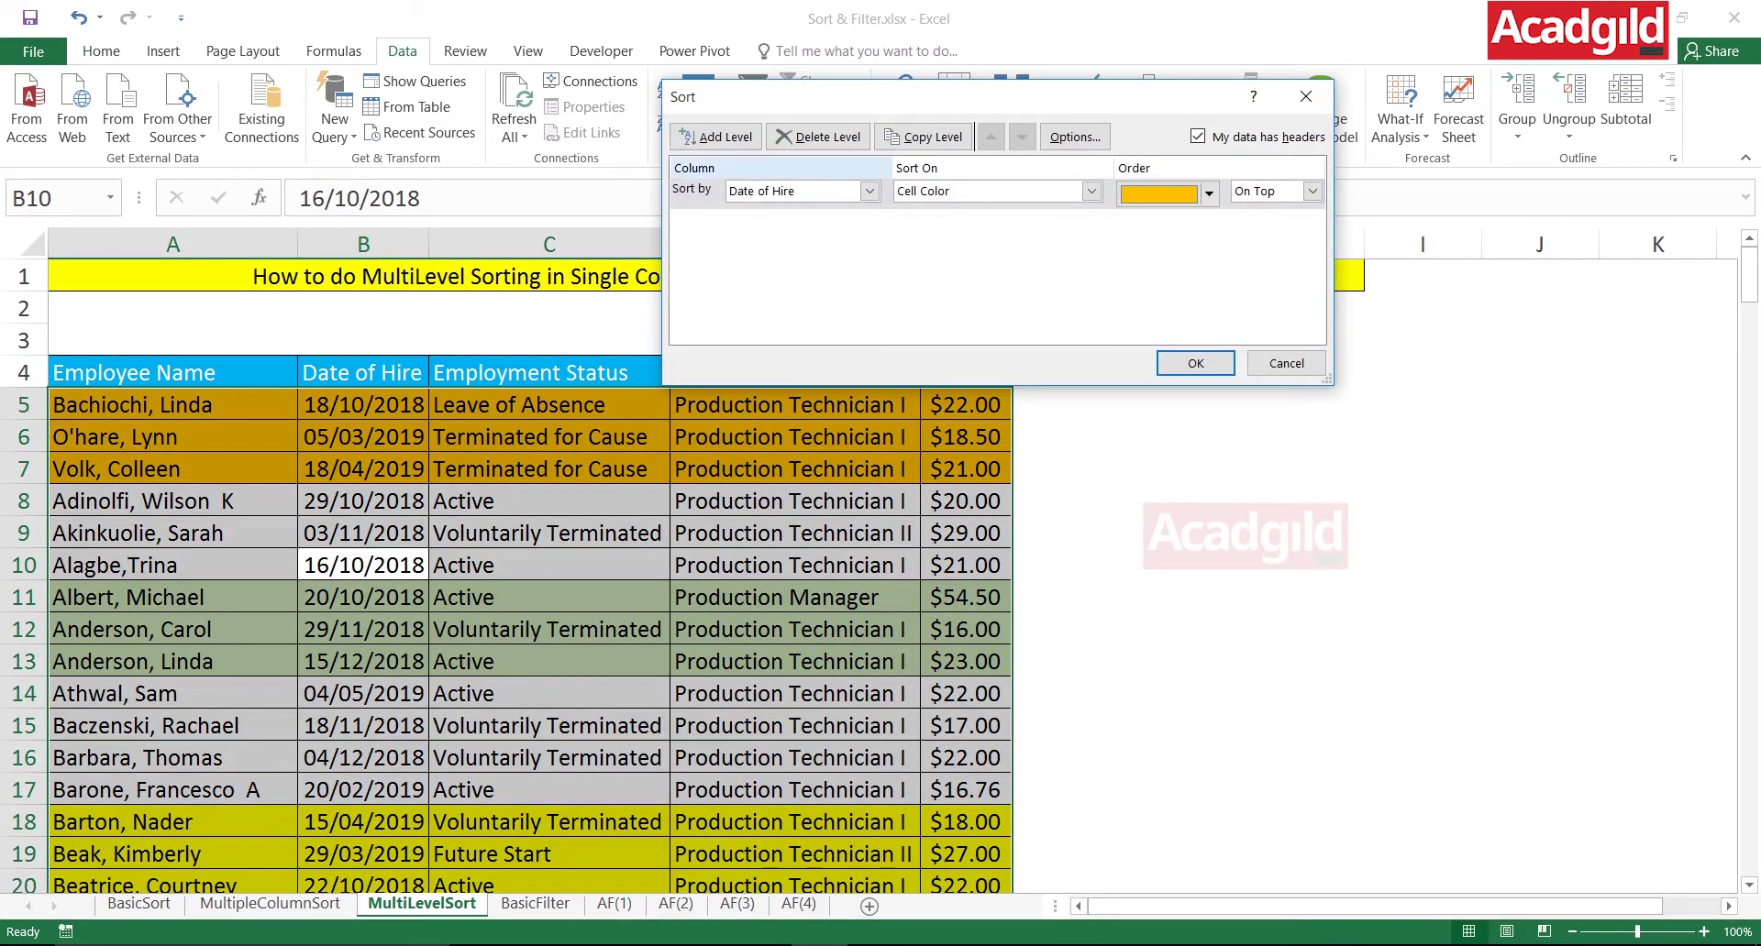
left_click_drag(917, 96, 458, 546)
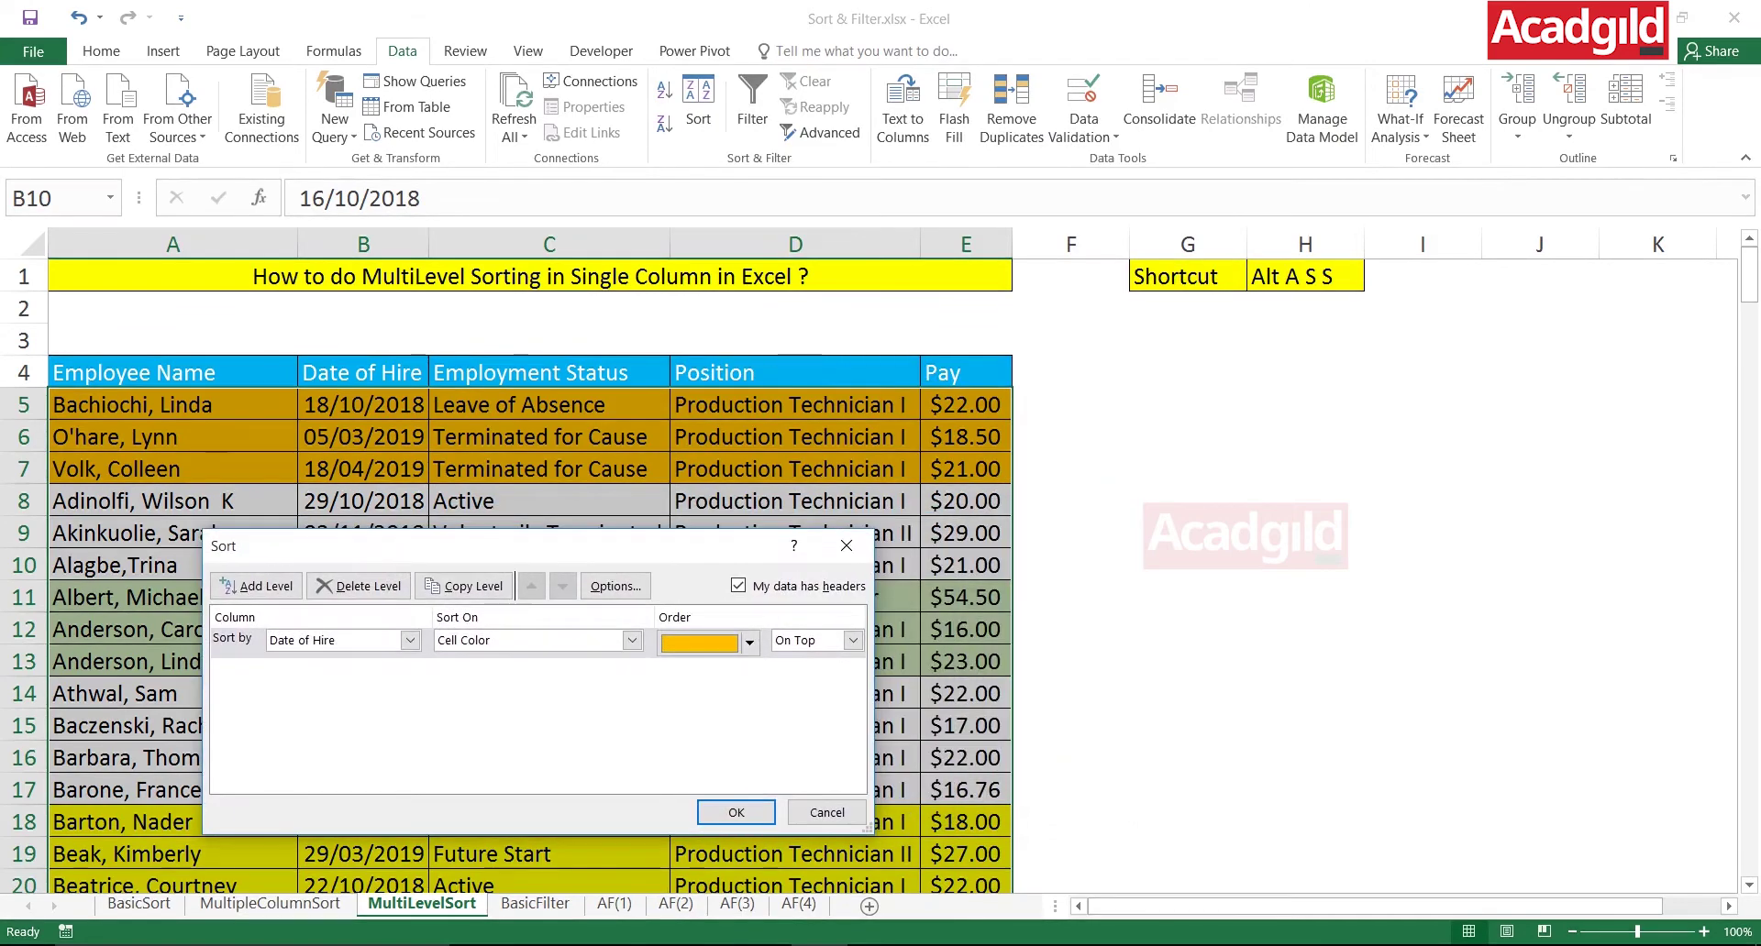
left_click(736, 813)
- Examine the Pay values and the other details of the three orange rows
left_click_drag(965, 404, 965, 469)
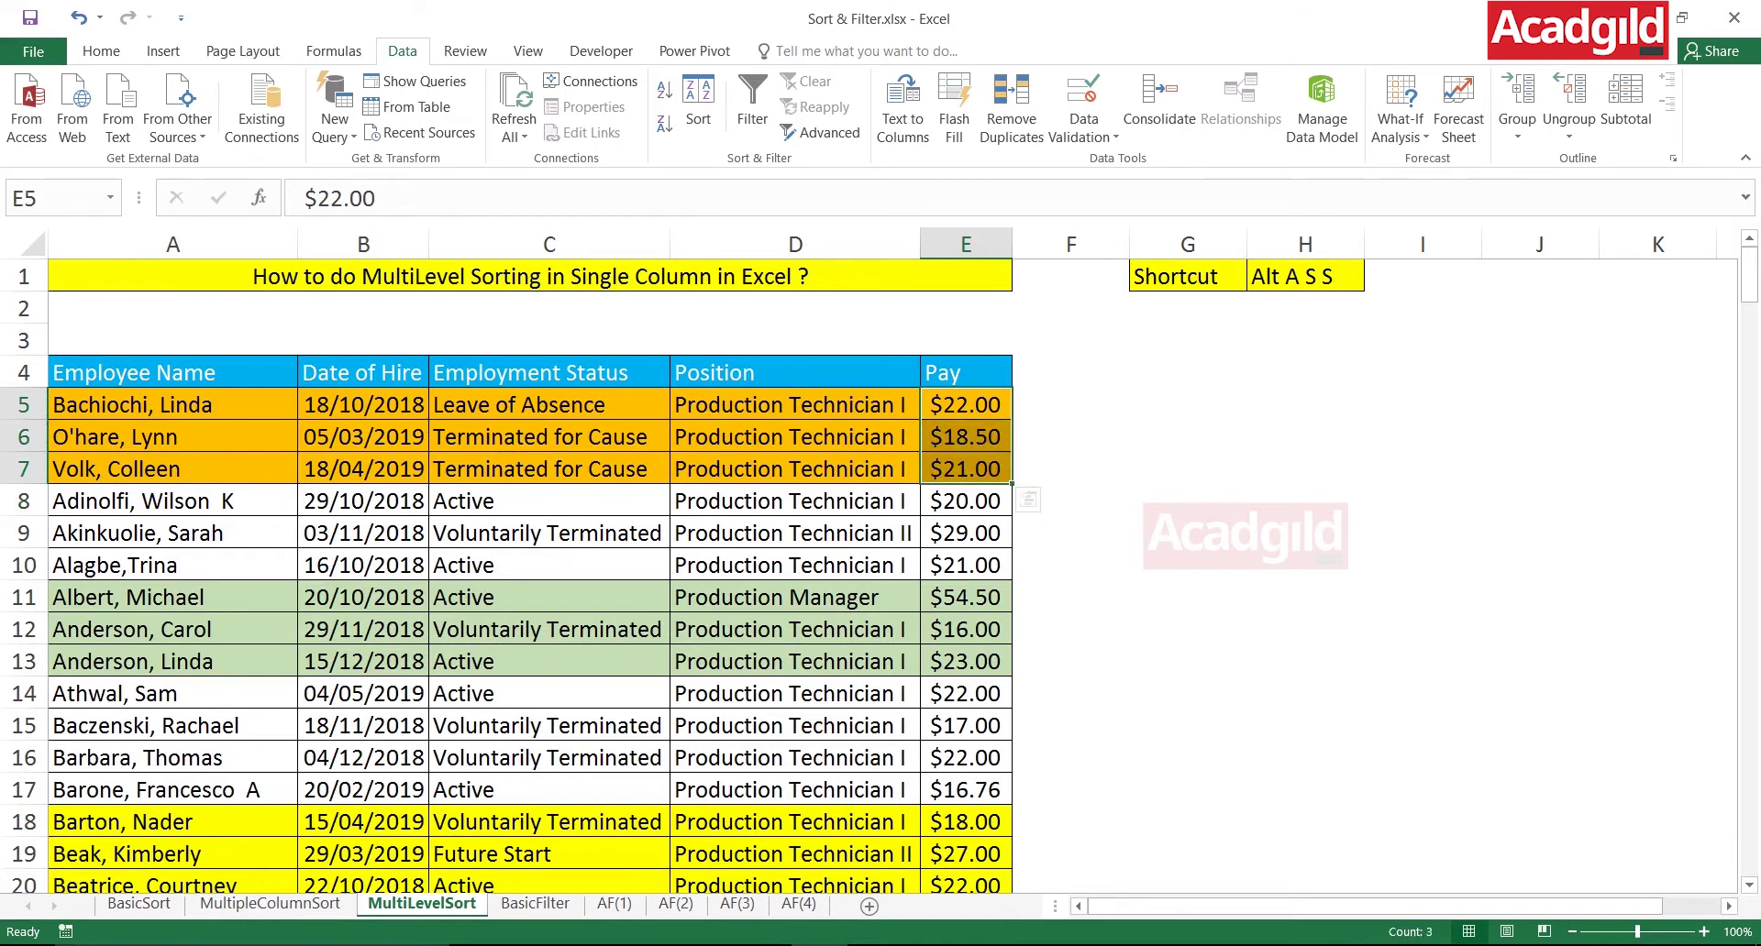
left_click_drag(362, 404, 966, 469)
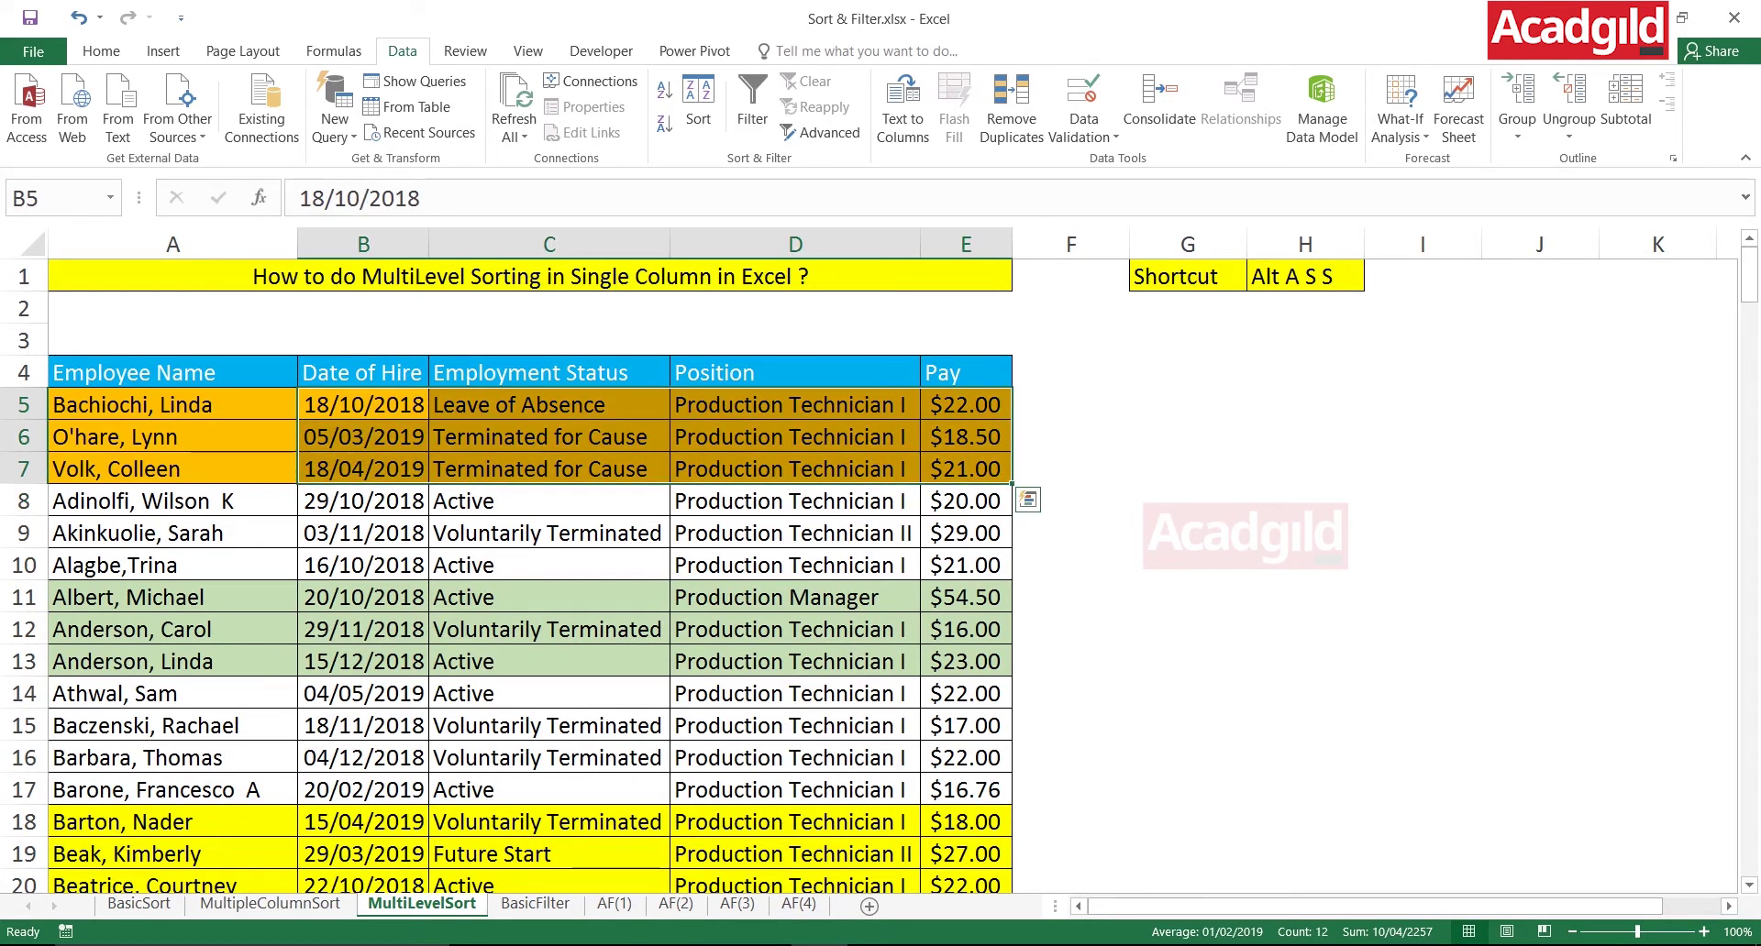
left_click_drag(966, 404, 966, 468)
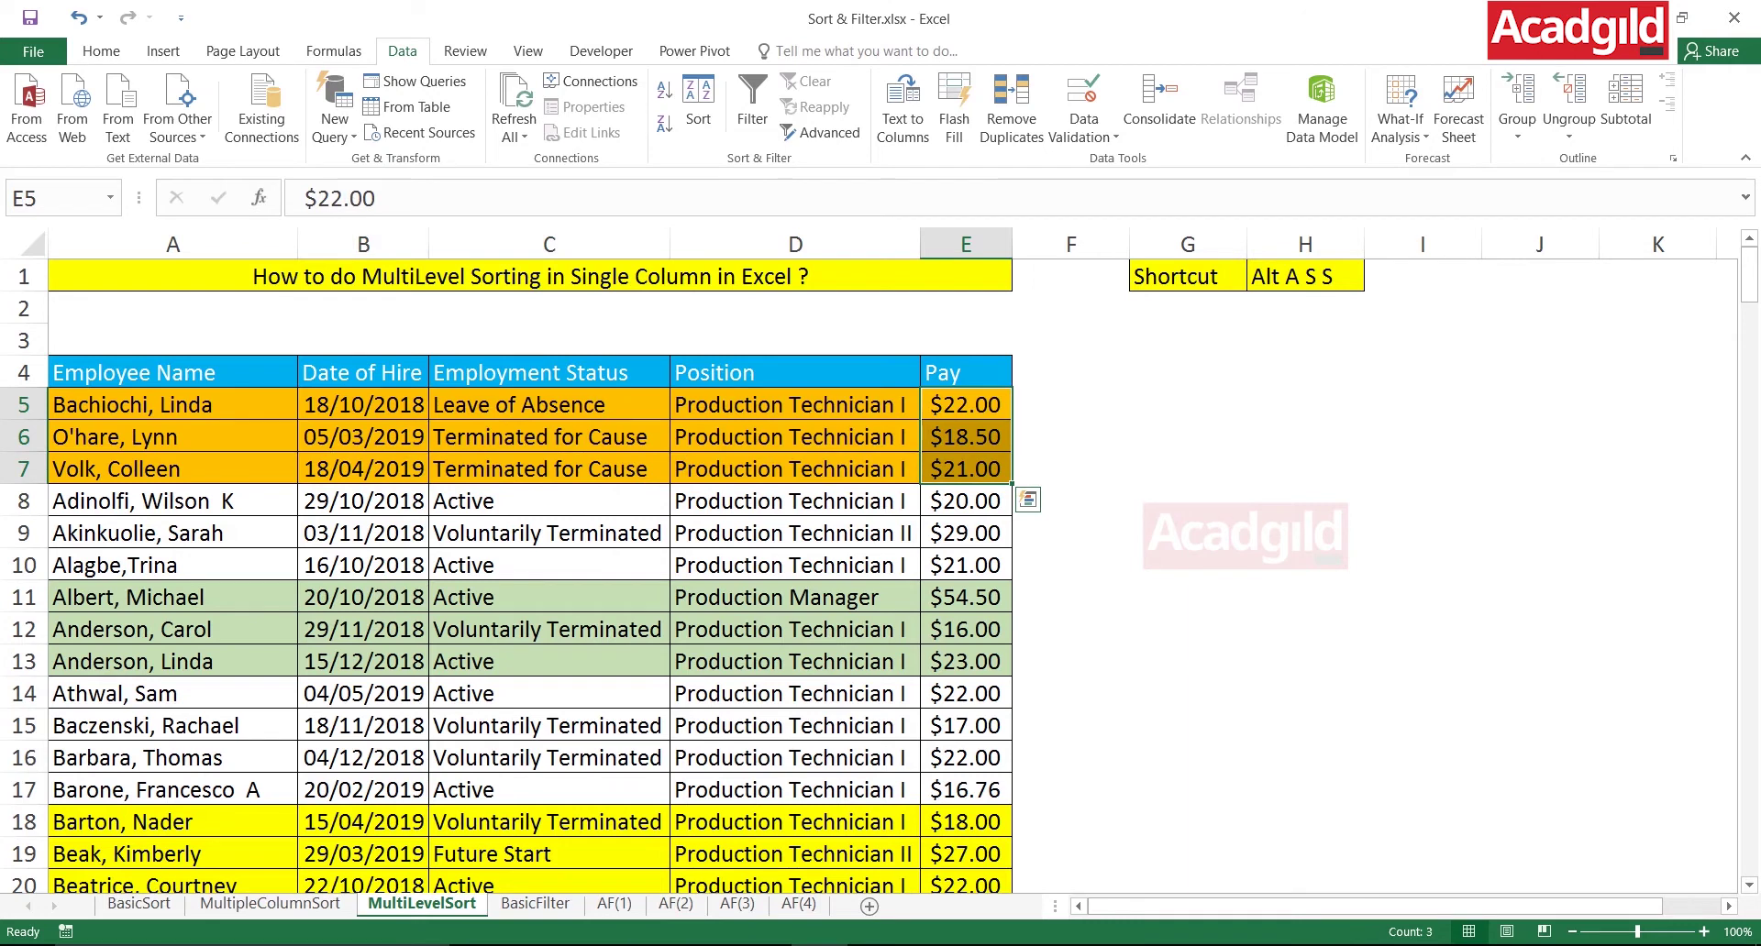
left_click_drag(966, 374, 966, 469)
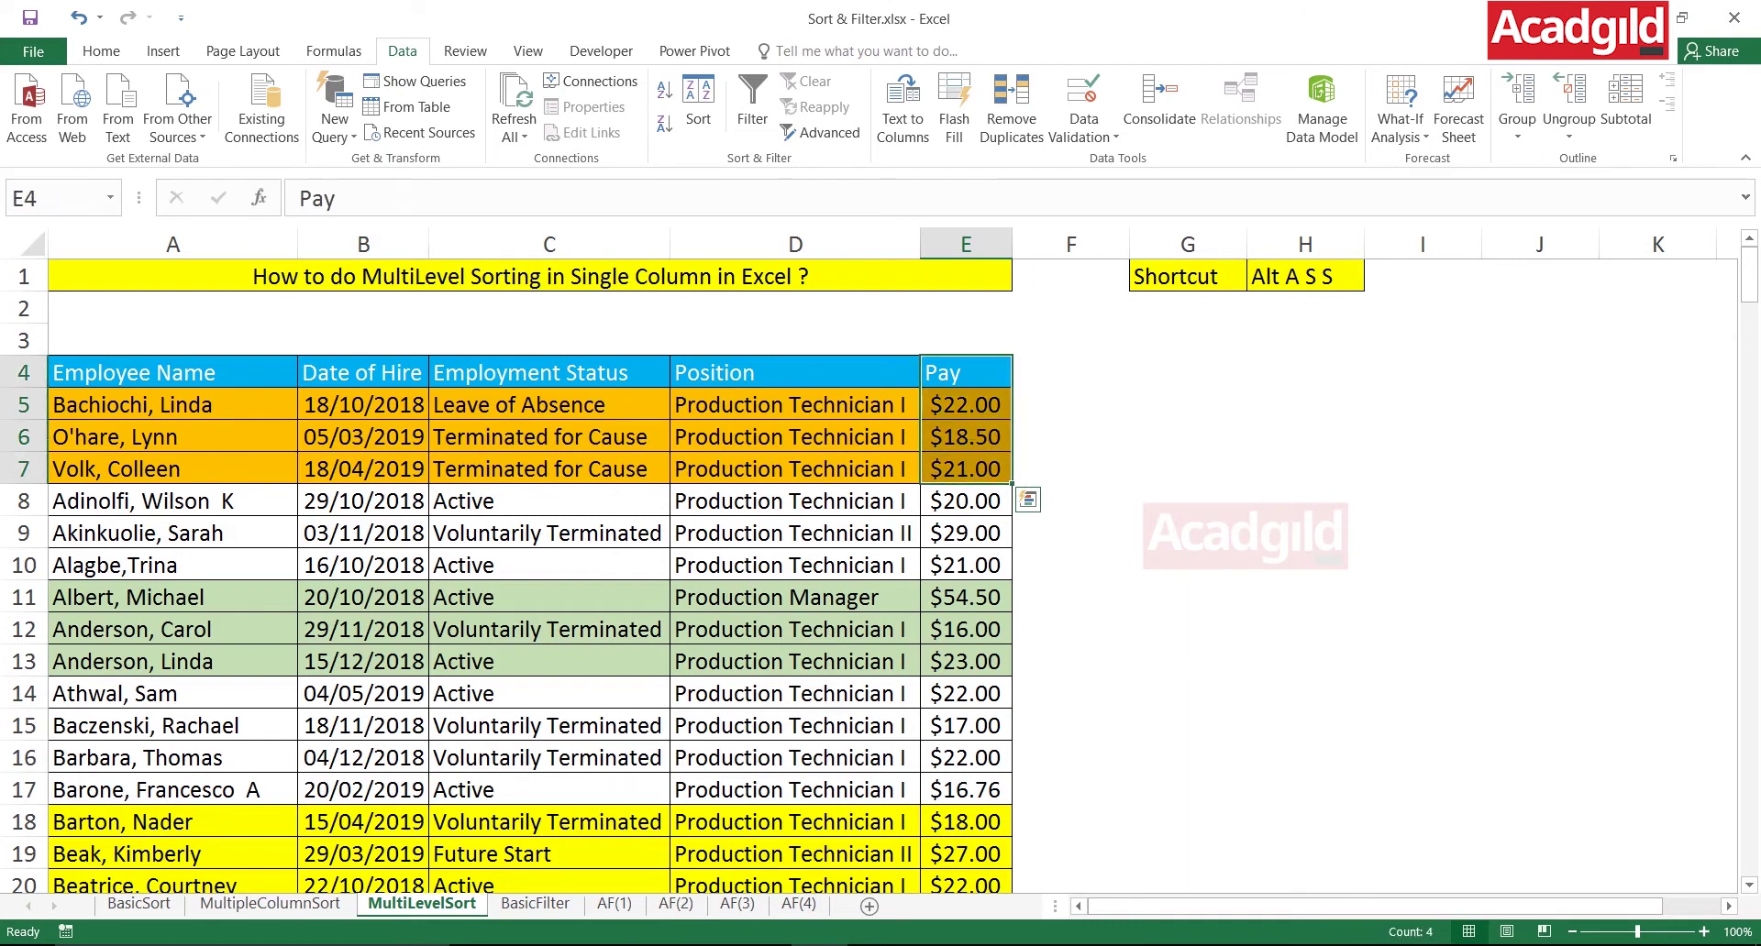
left_click_drag(966, 373, 966, 437)
left_click(795, 437)
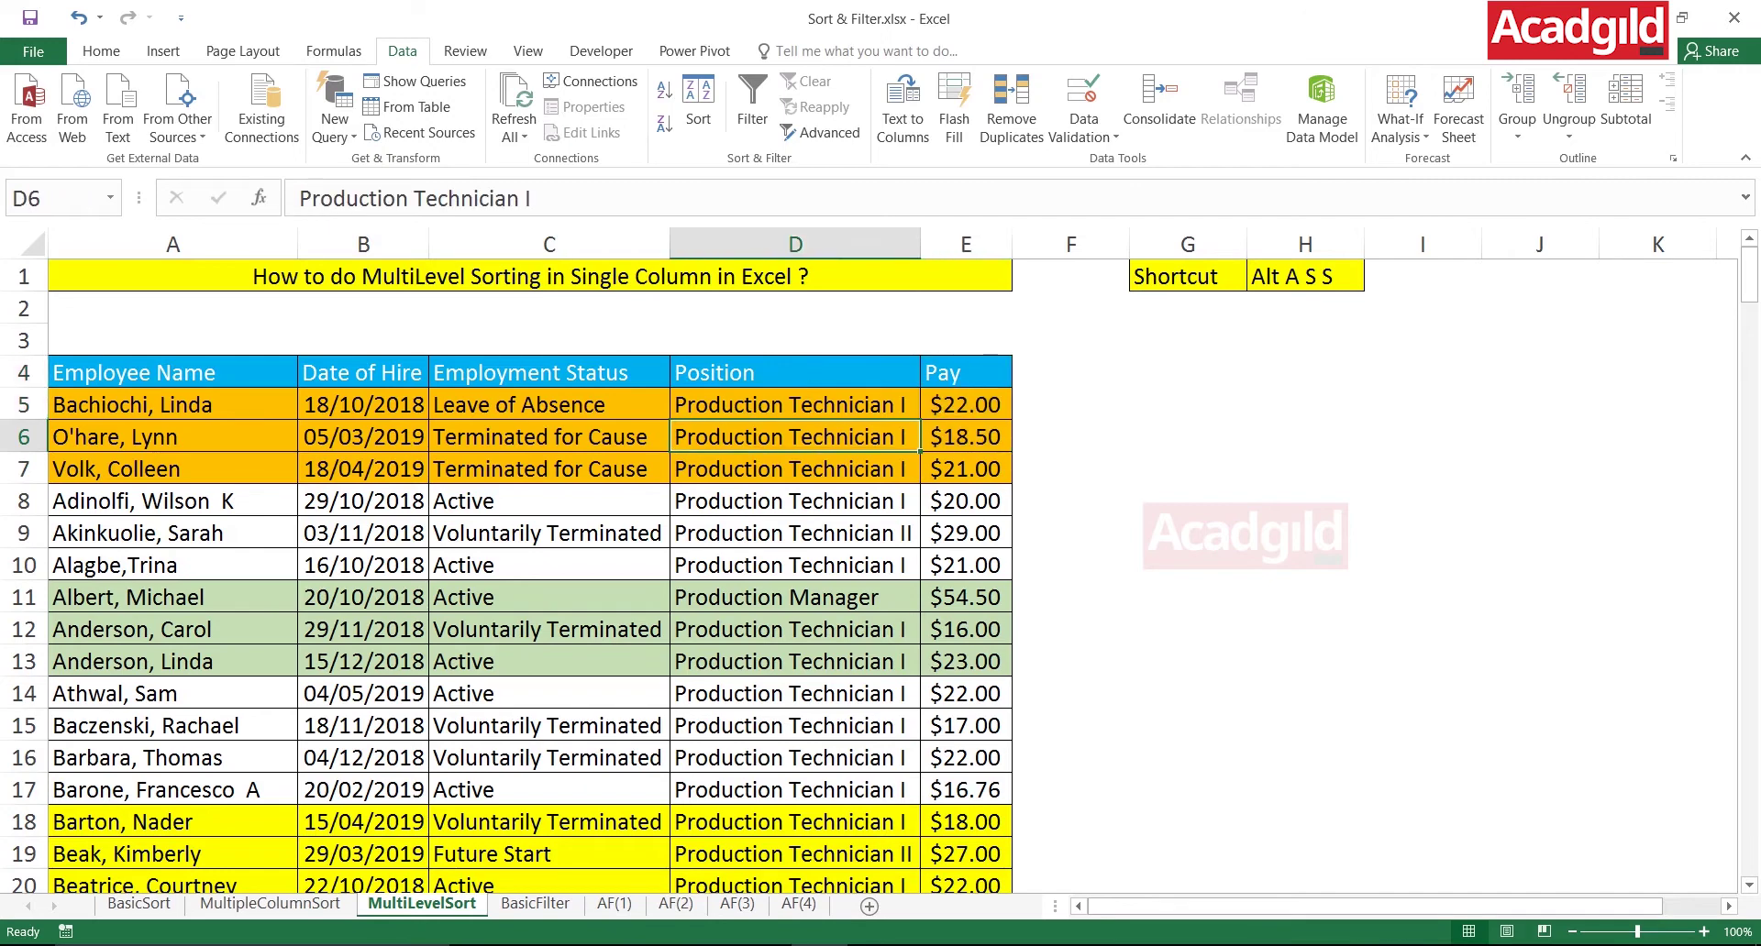
left_click(549, 436)
key("alt+a")
key("s")
key("s")
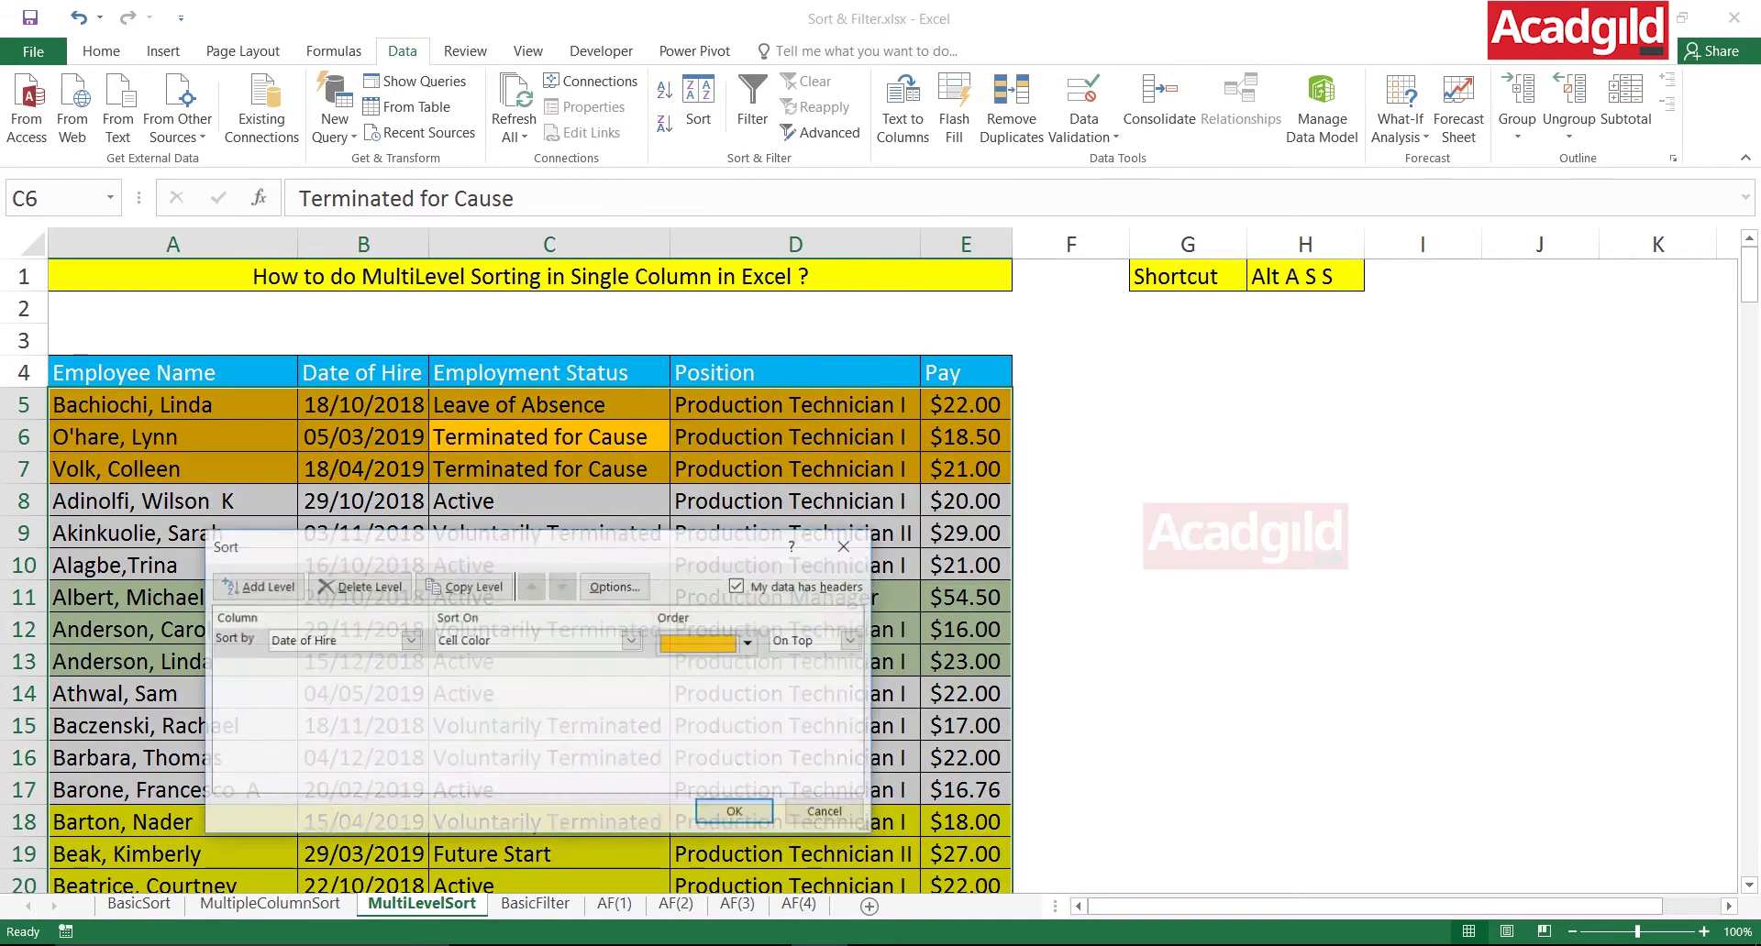
left_click_drag(459, 546, 1279, 155)
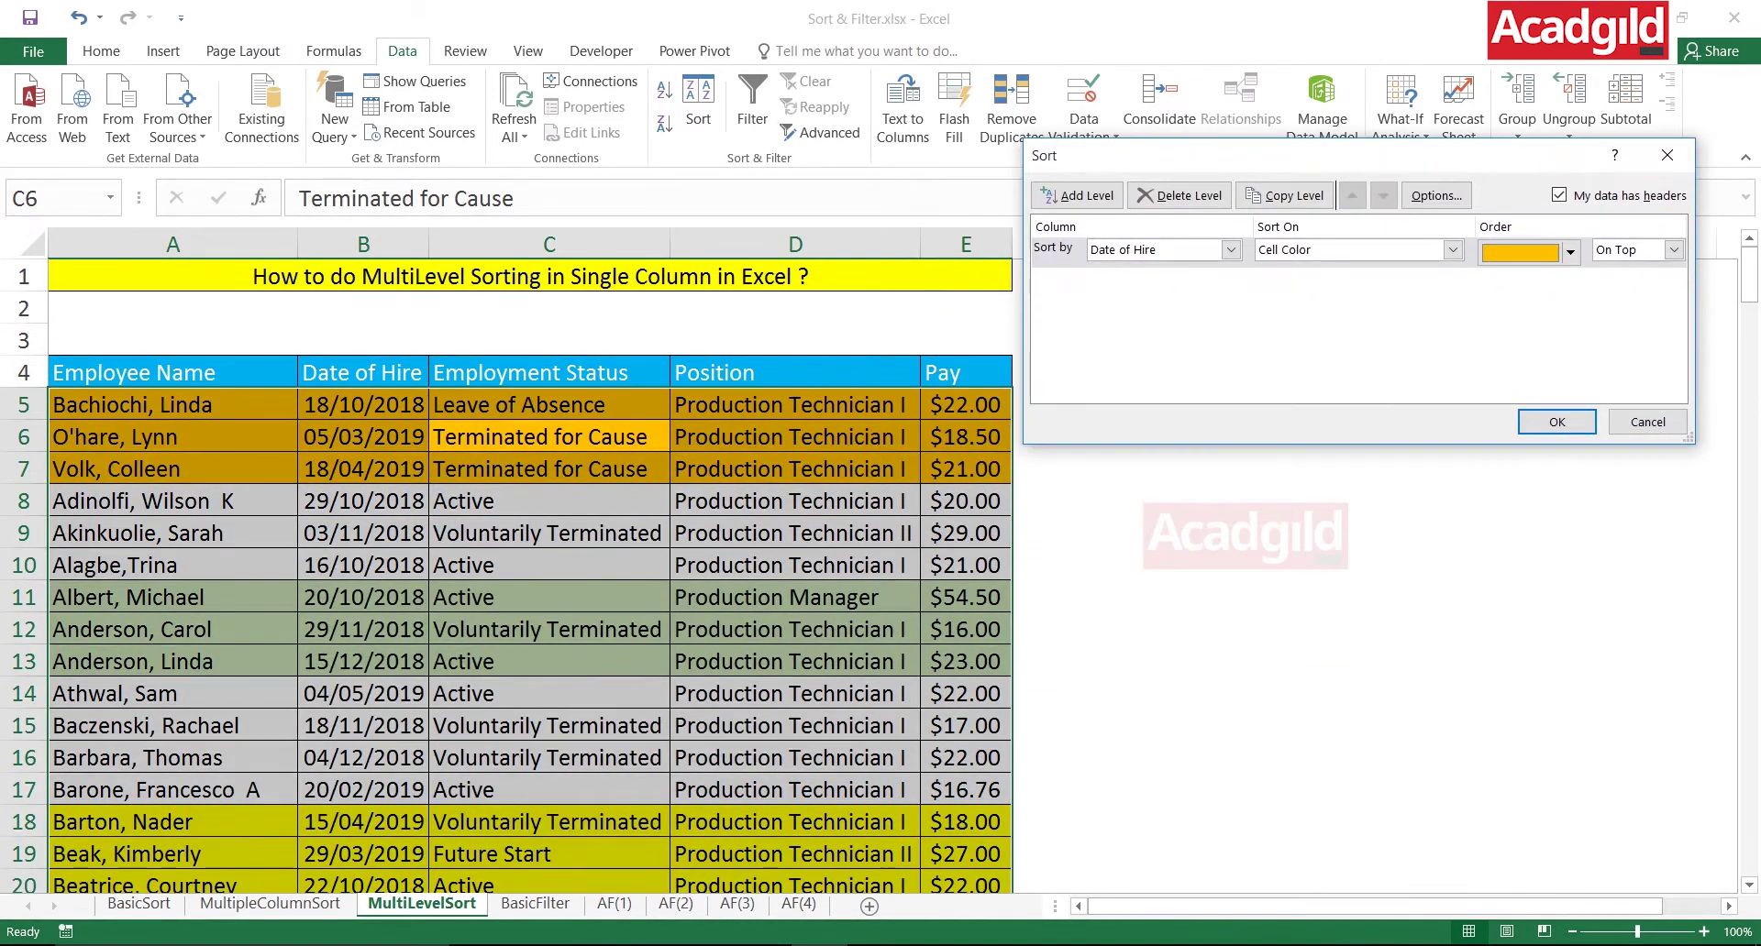
left_click(1078, 195)
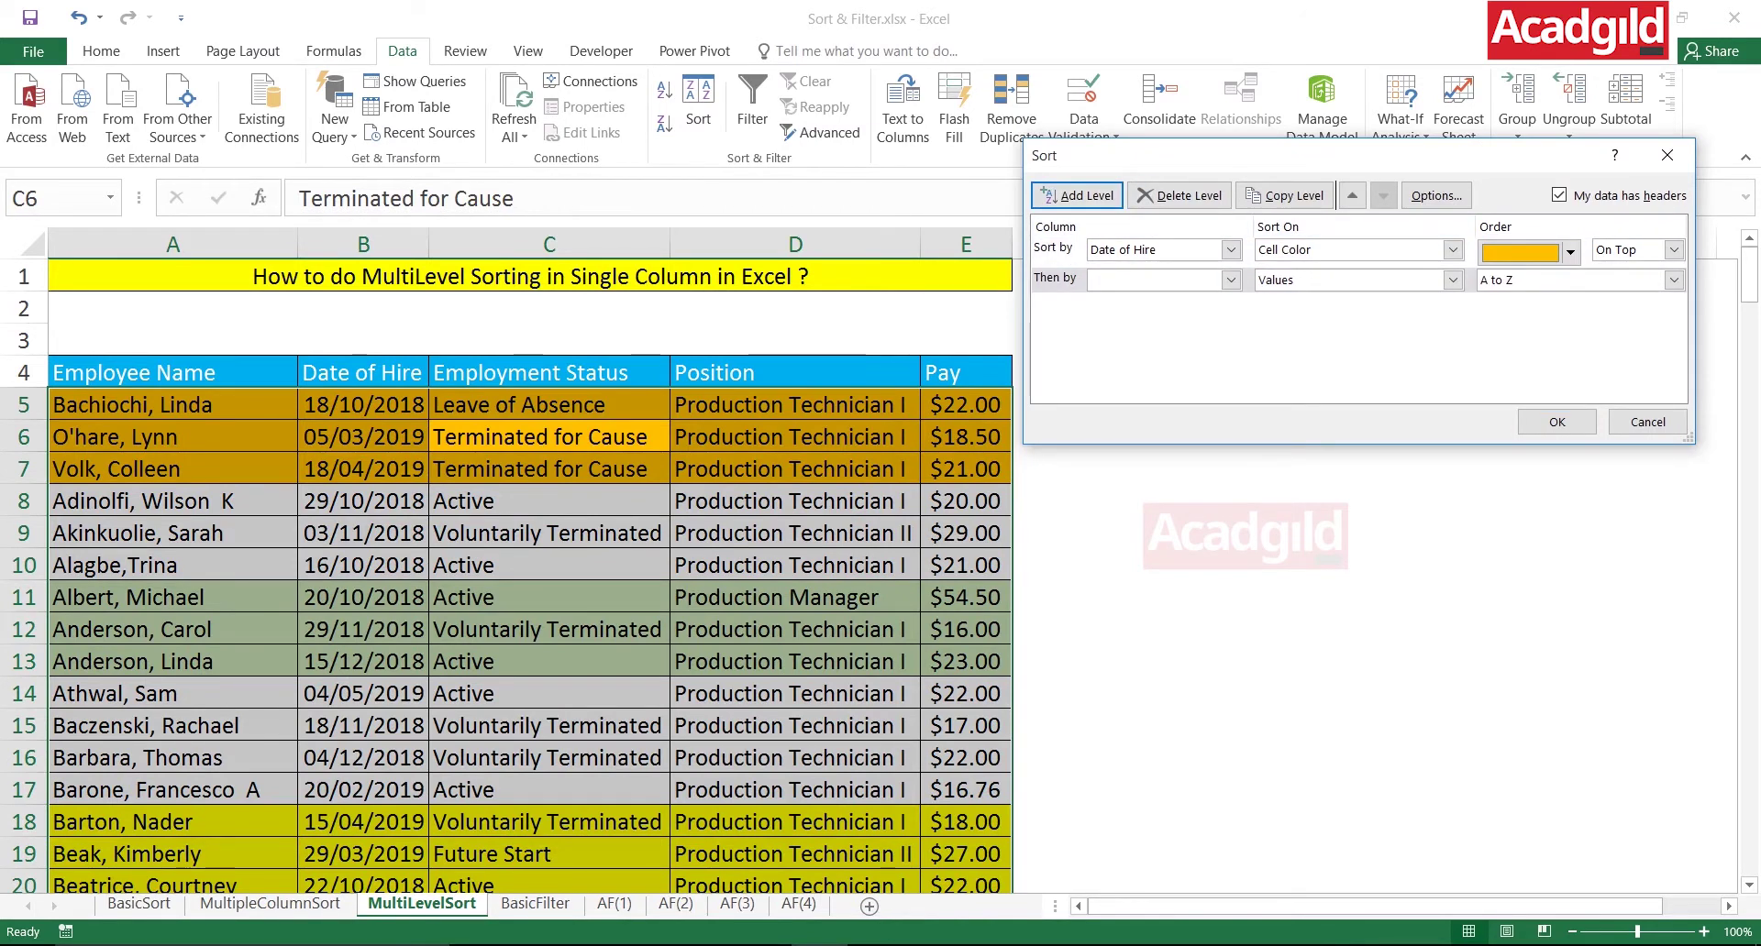
left_click(1231, 281)
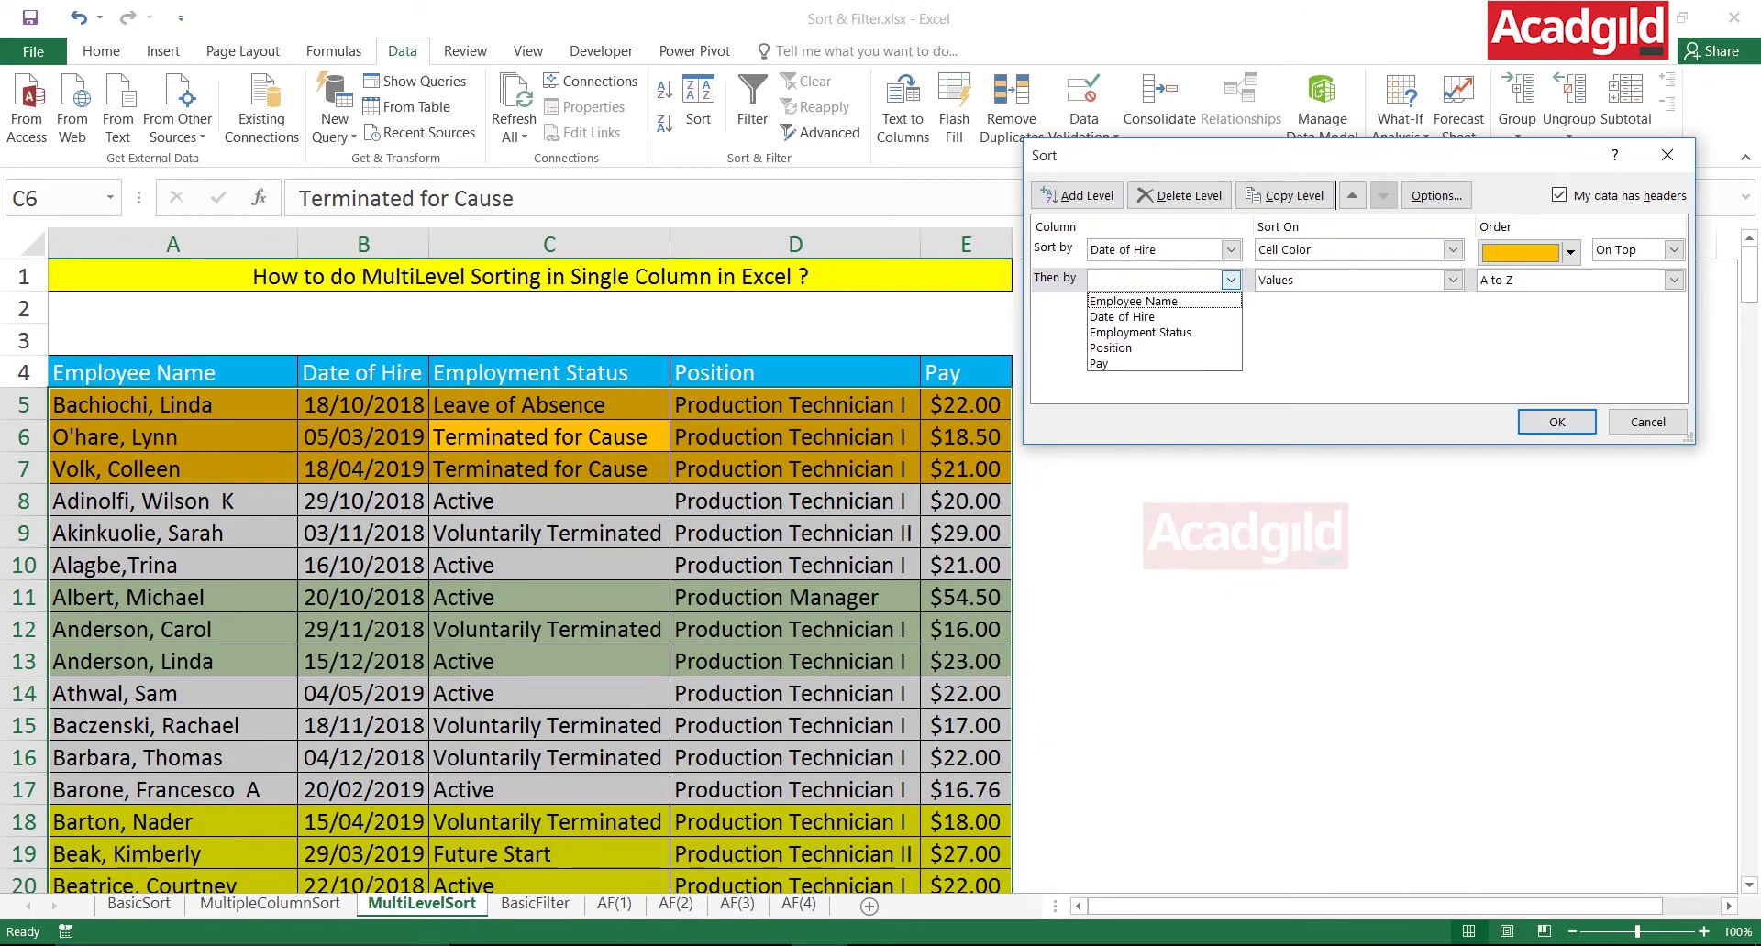
key("Down")
key("Return")
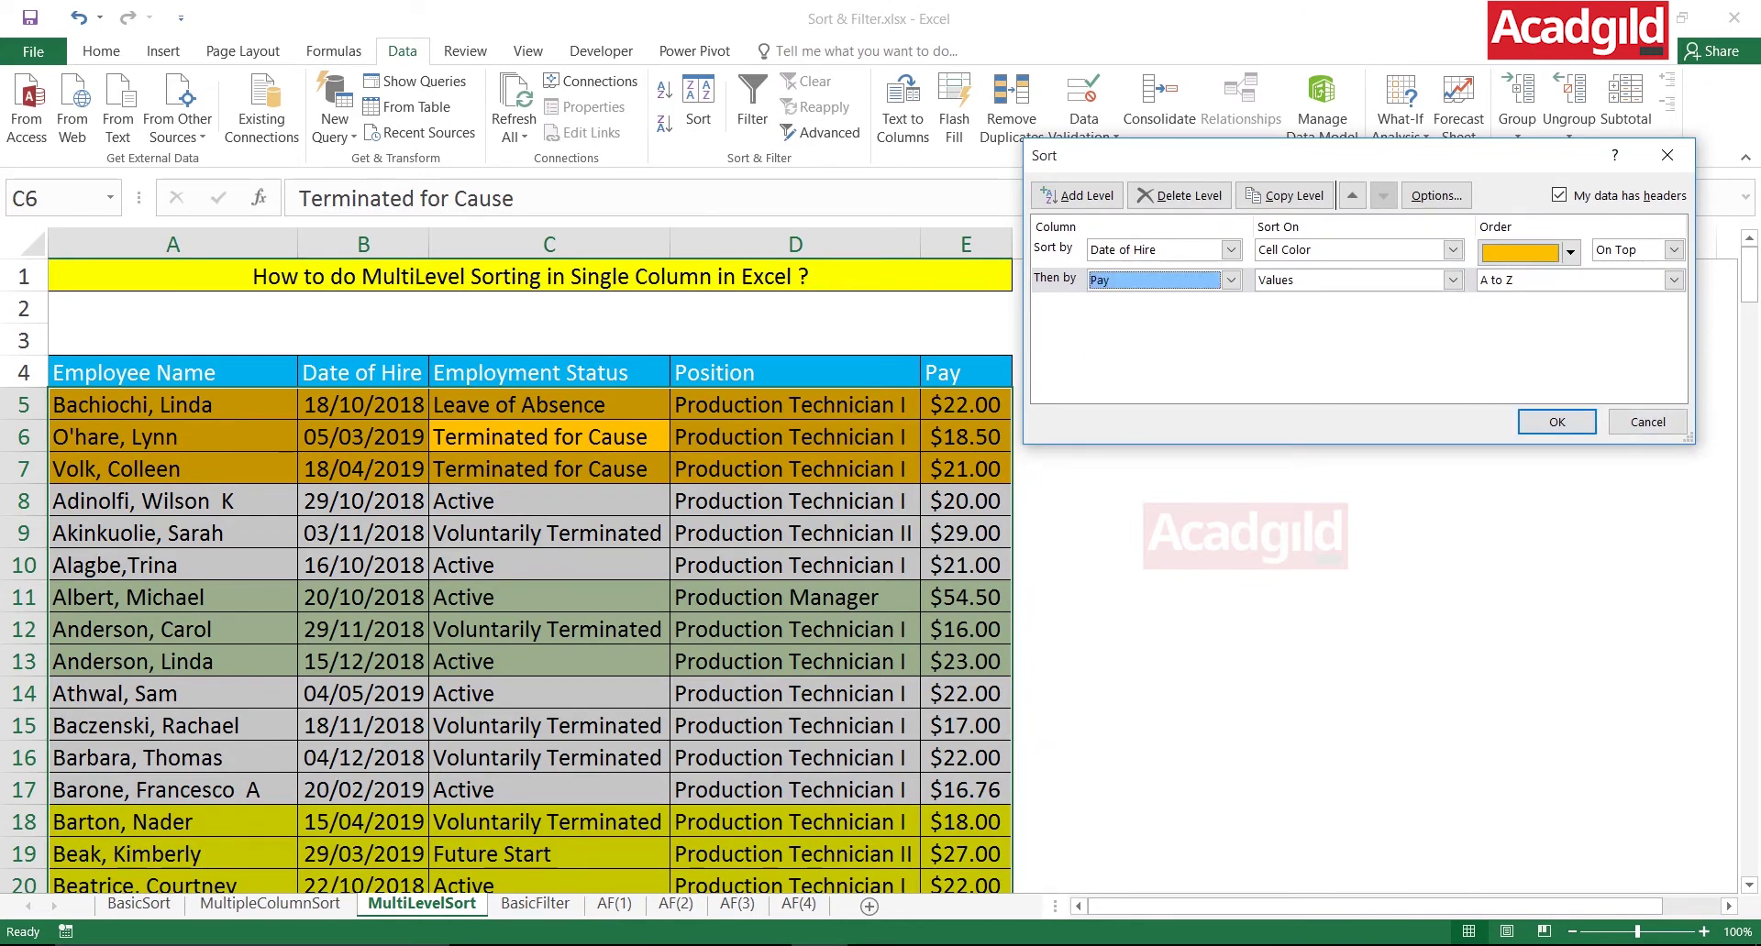
key("Return")
key("ctrl+Up")
key("ctrl+Up")
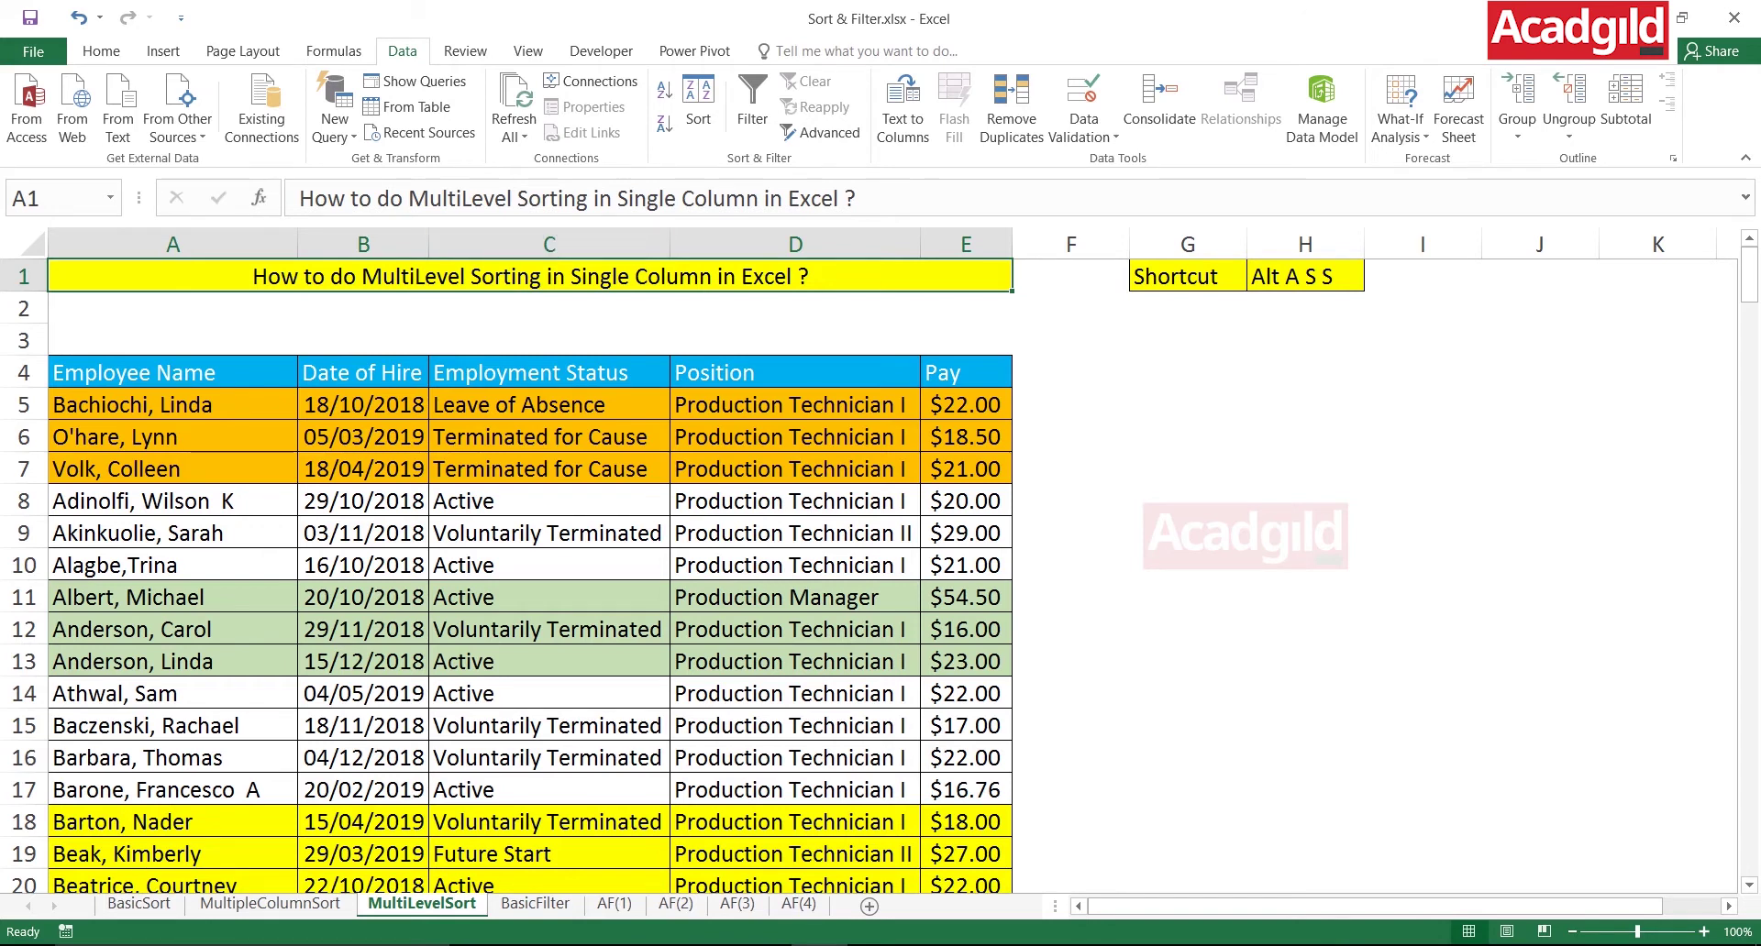
- Examine the order of the Date of Hire values within the three orange rows
left_click_drag(363, 405, 363, 470)
left_click(363, 405)
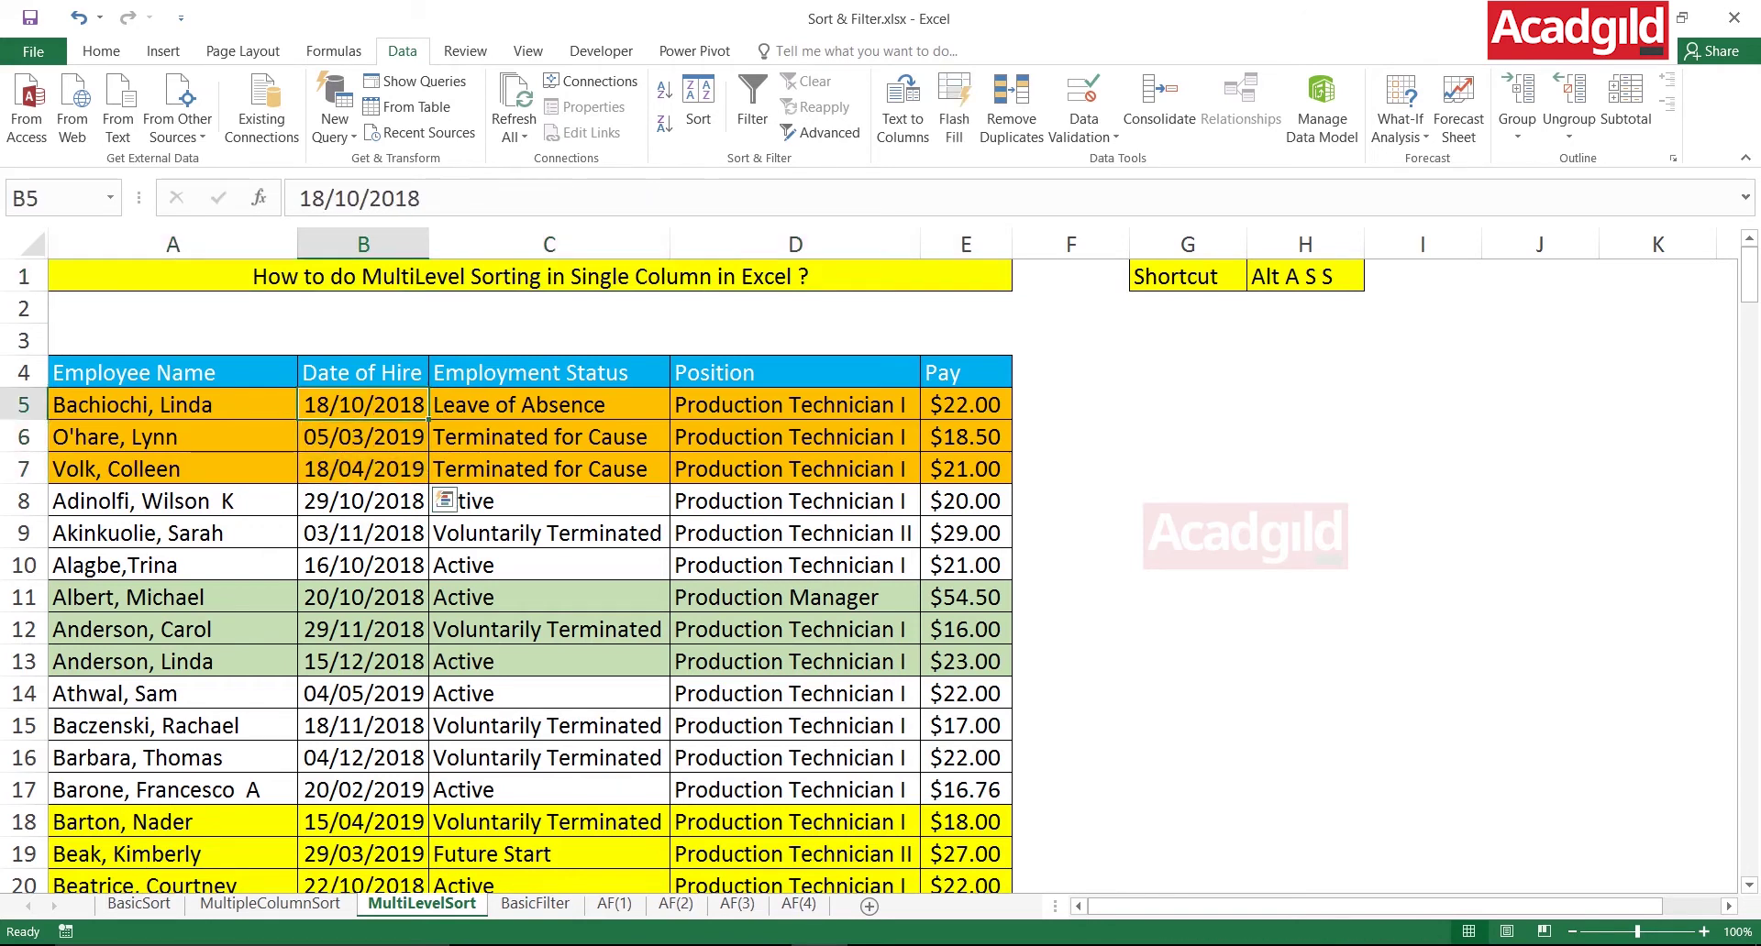
left_click_drag(363, 404, 363, 469)
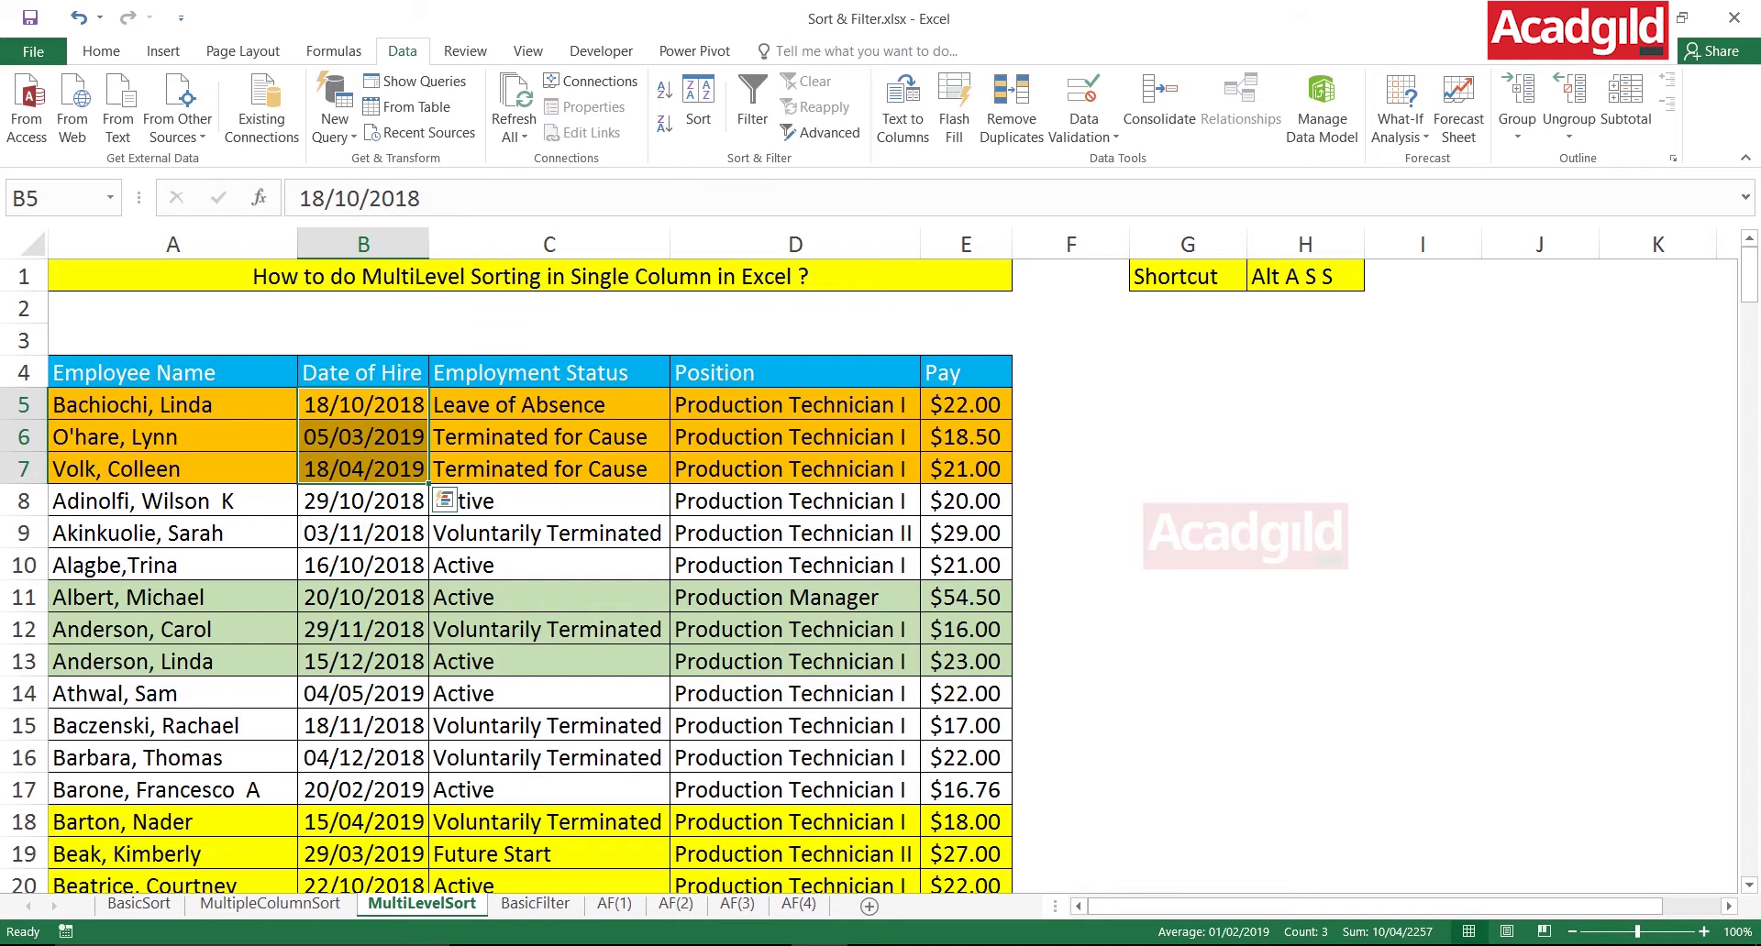
left_click_drag(363, 404, 363, 469)
key("shift+Up")
key("shift+Up")
key("shift+Down")
key("shift+Down")
key("shift+Up")
key("shift+Up")
key("shift+Down")
key("shift+Down")
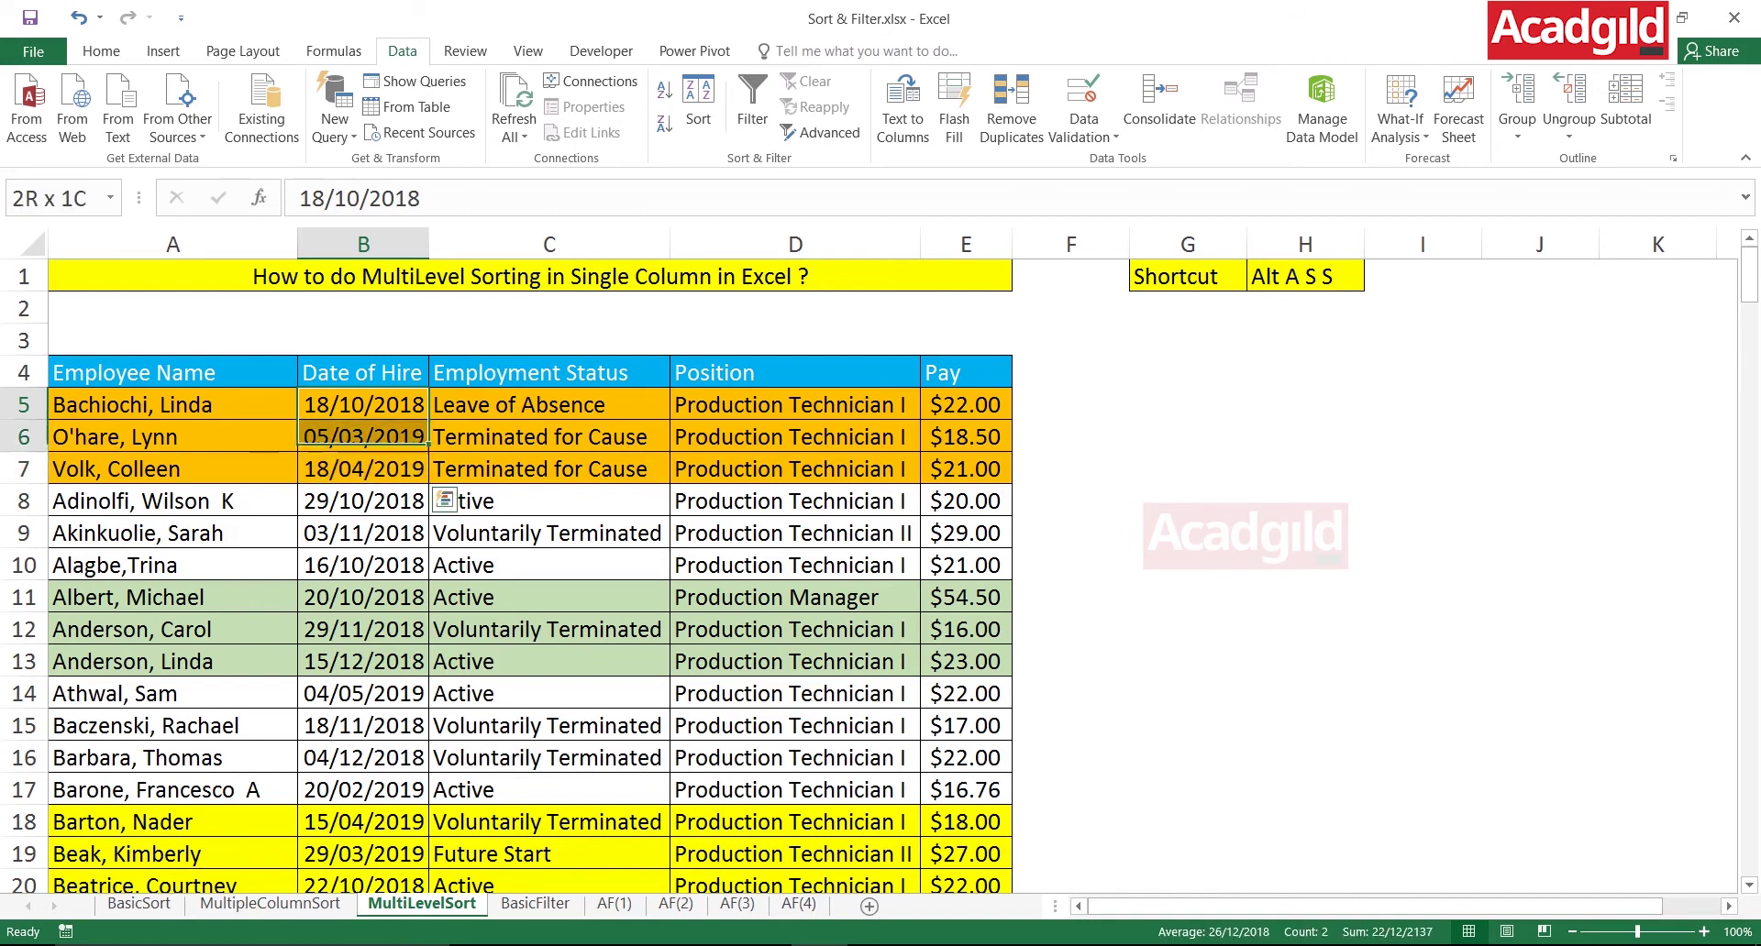
key("shift+Up")
key("shift+Up")
key("Down")
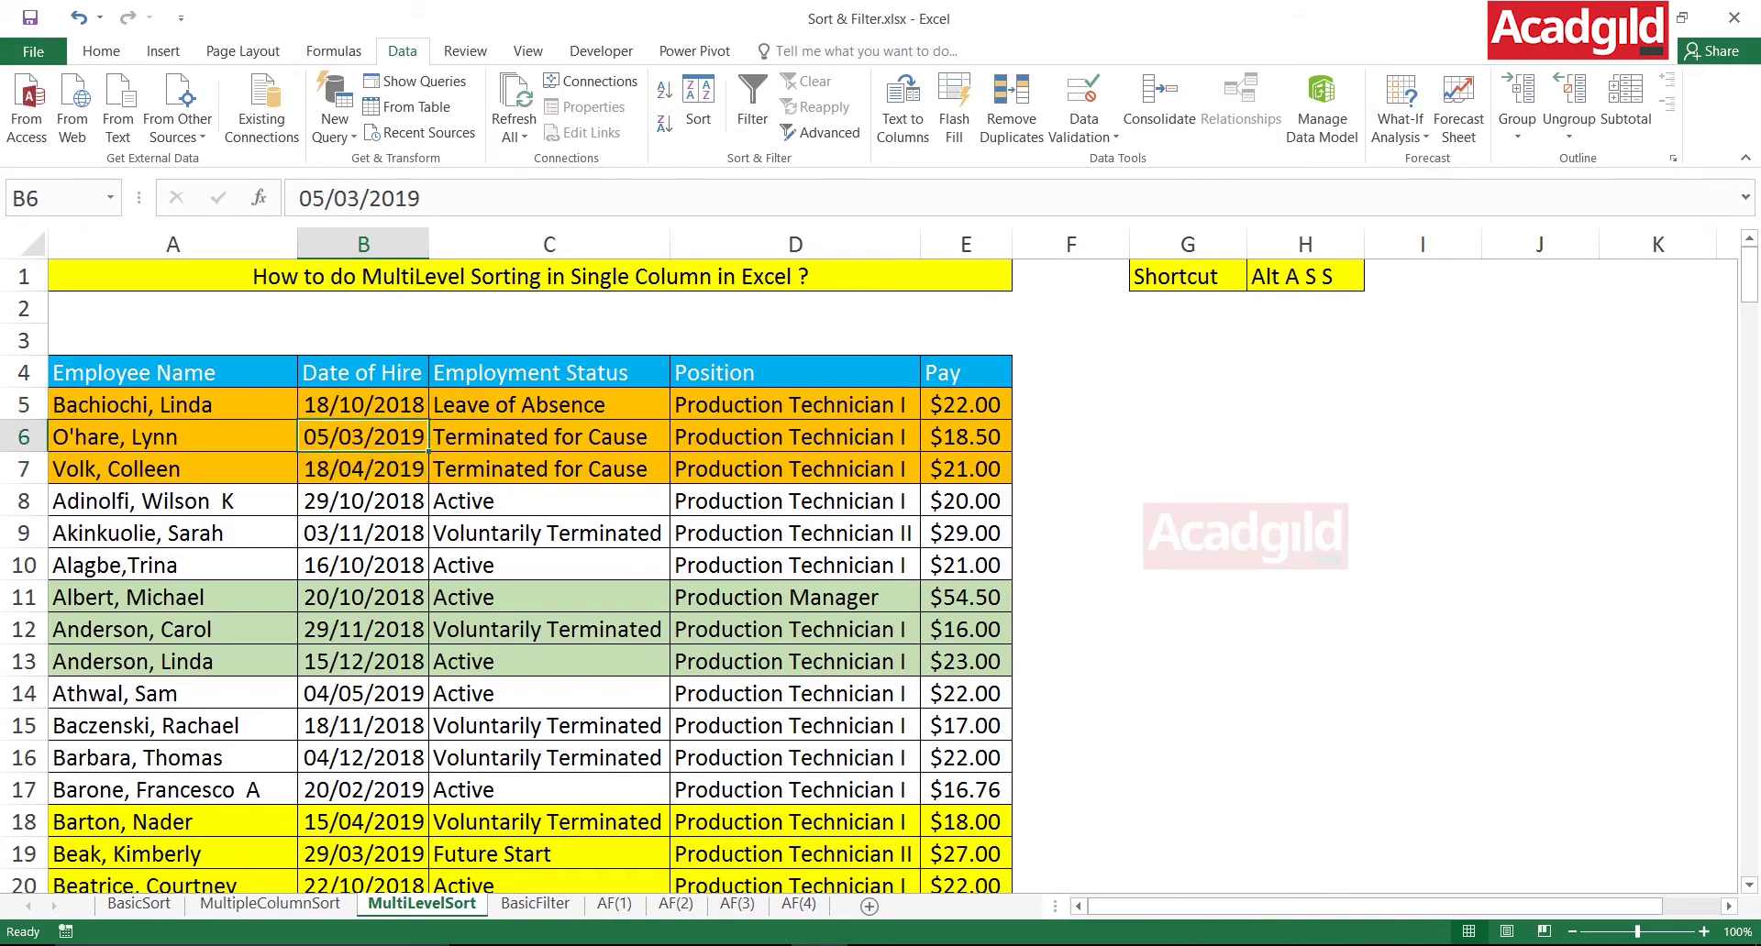
- Add a second level to the employee table's custom sort, using Date of Hire sorted on Values
key("alt")
key("a")
key("s")
key("s")
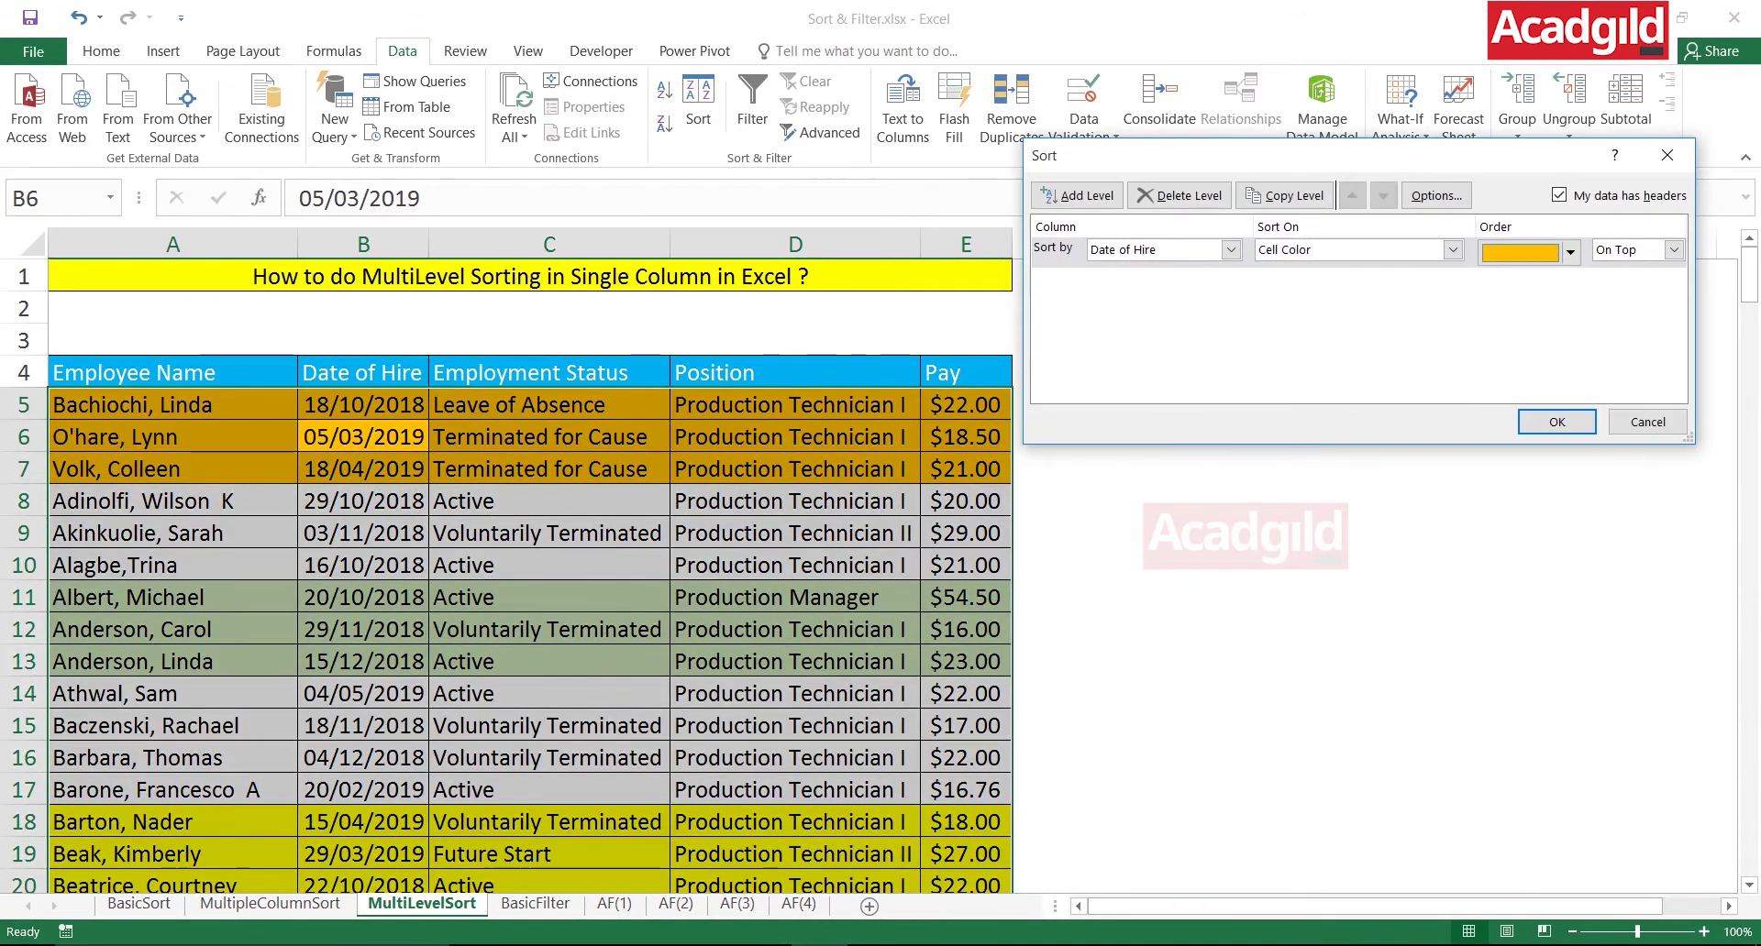
key("alt+a")
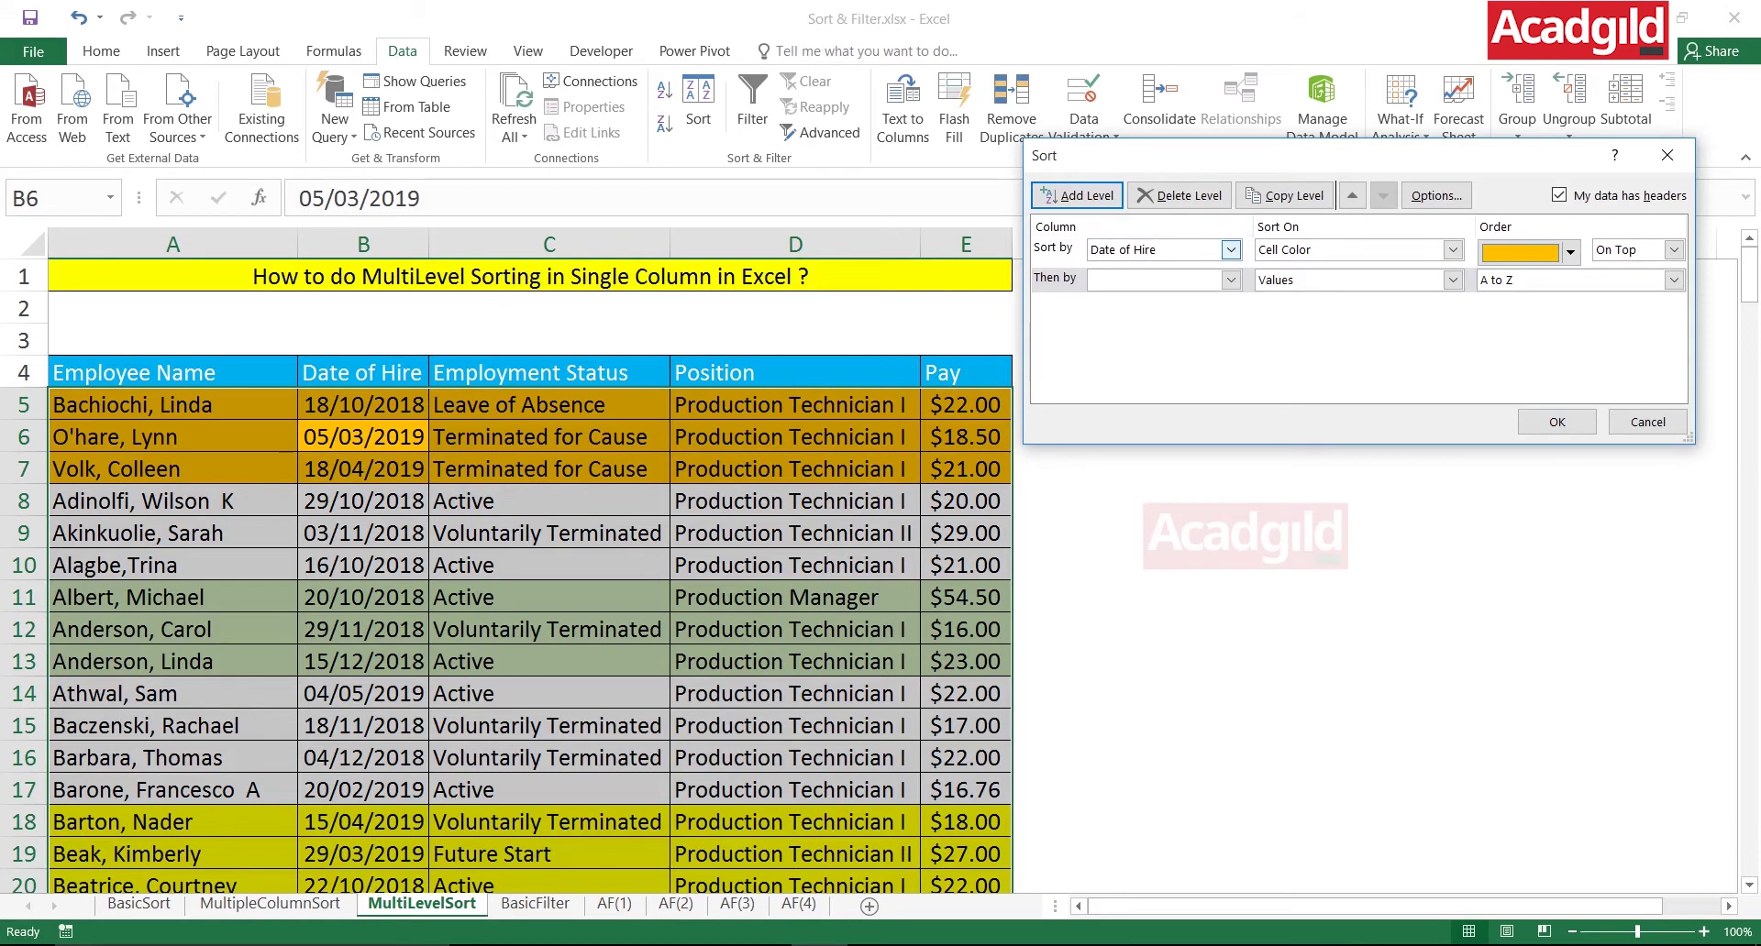
left_click(1231, 280)
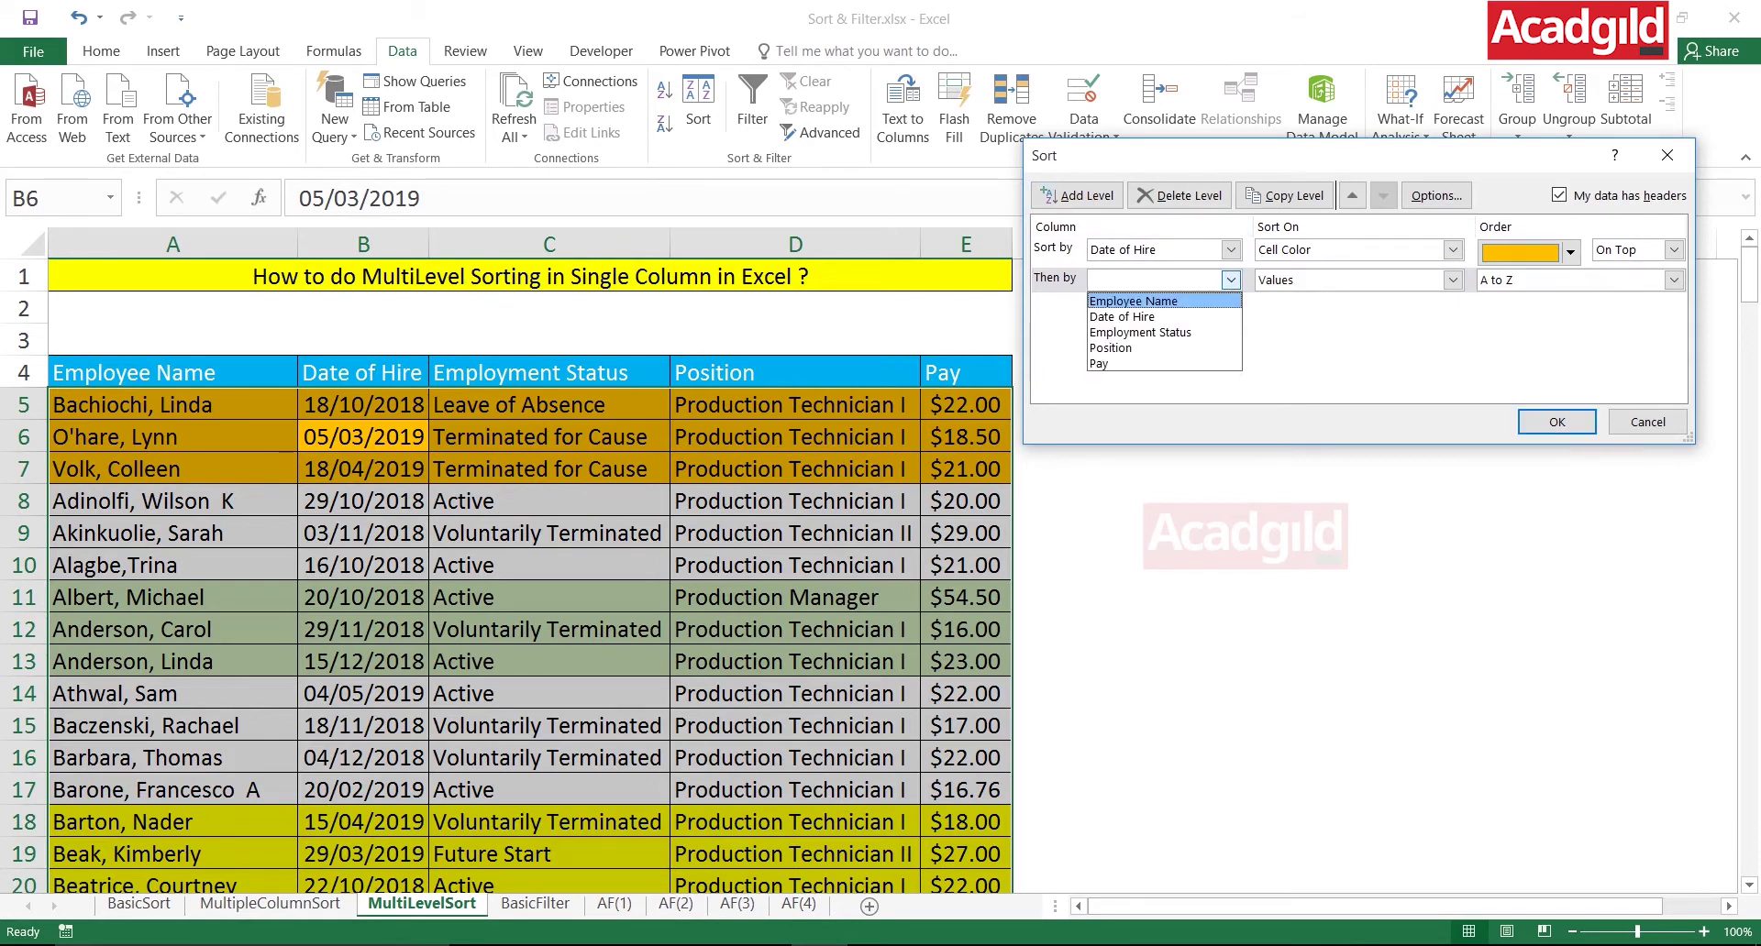
key("Down")
key("Return")
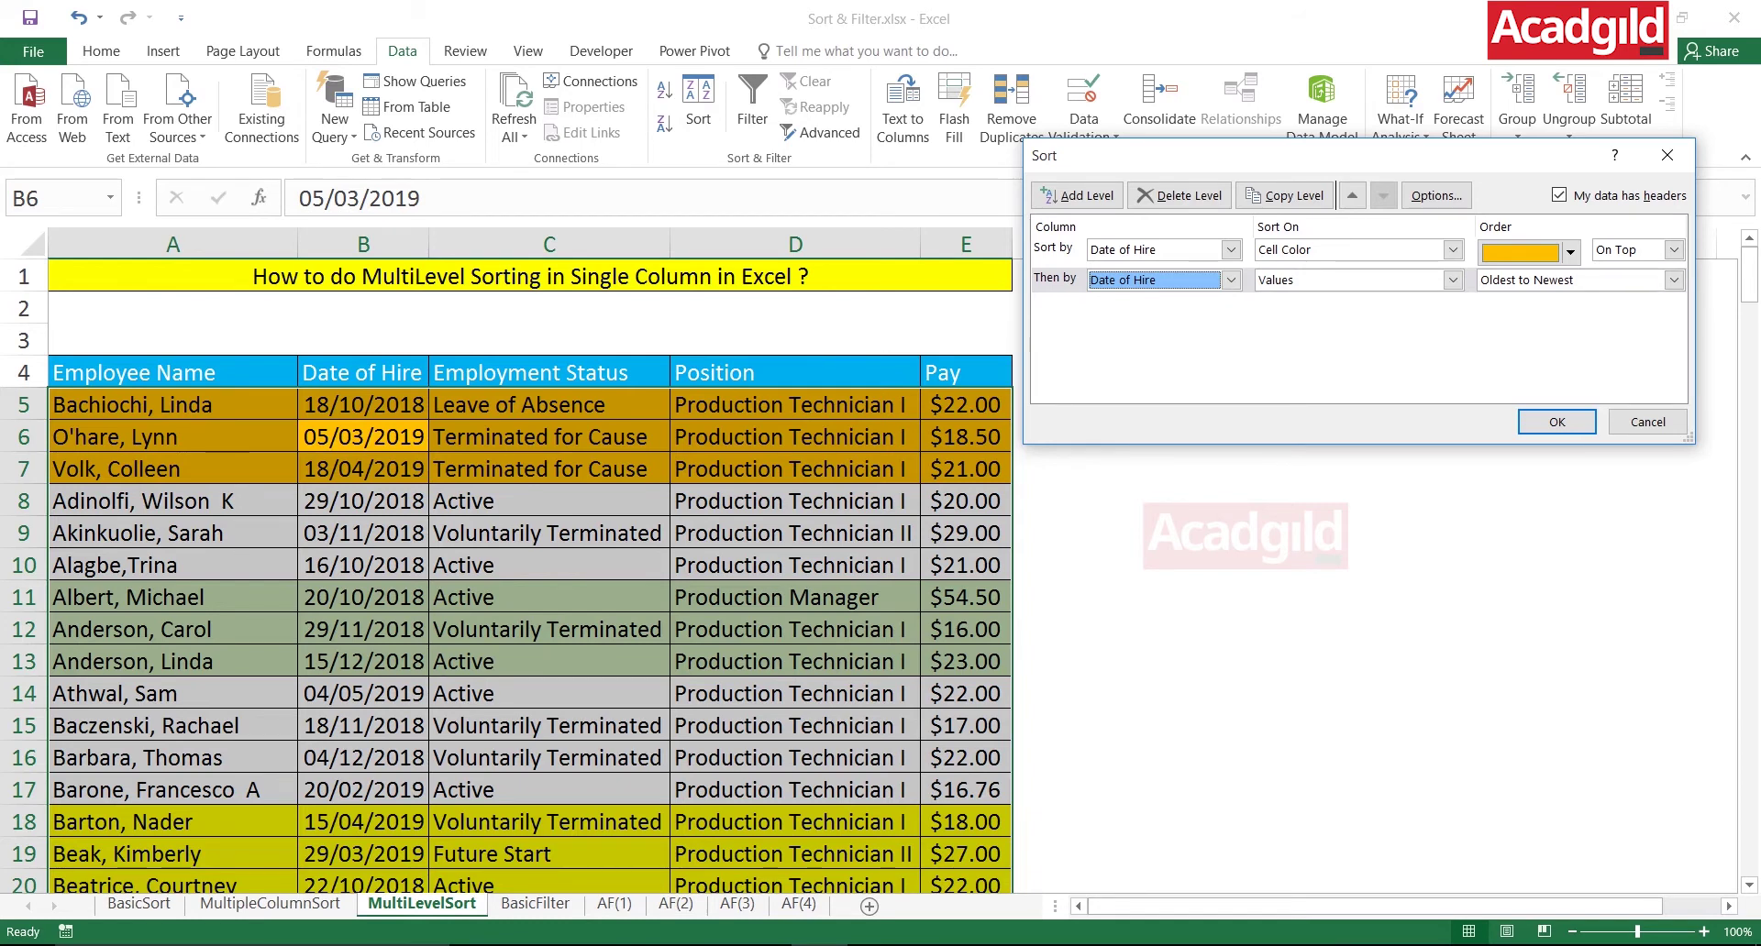
- Set the second sort level's order to Newest to Oldest and apply the sort
left_click(1673, 280)
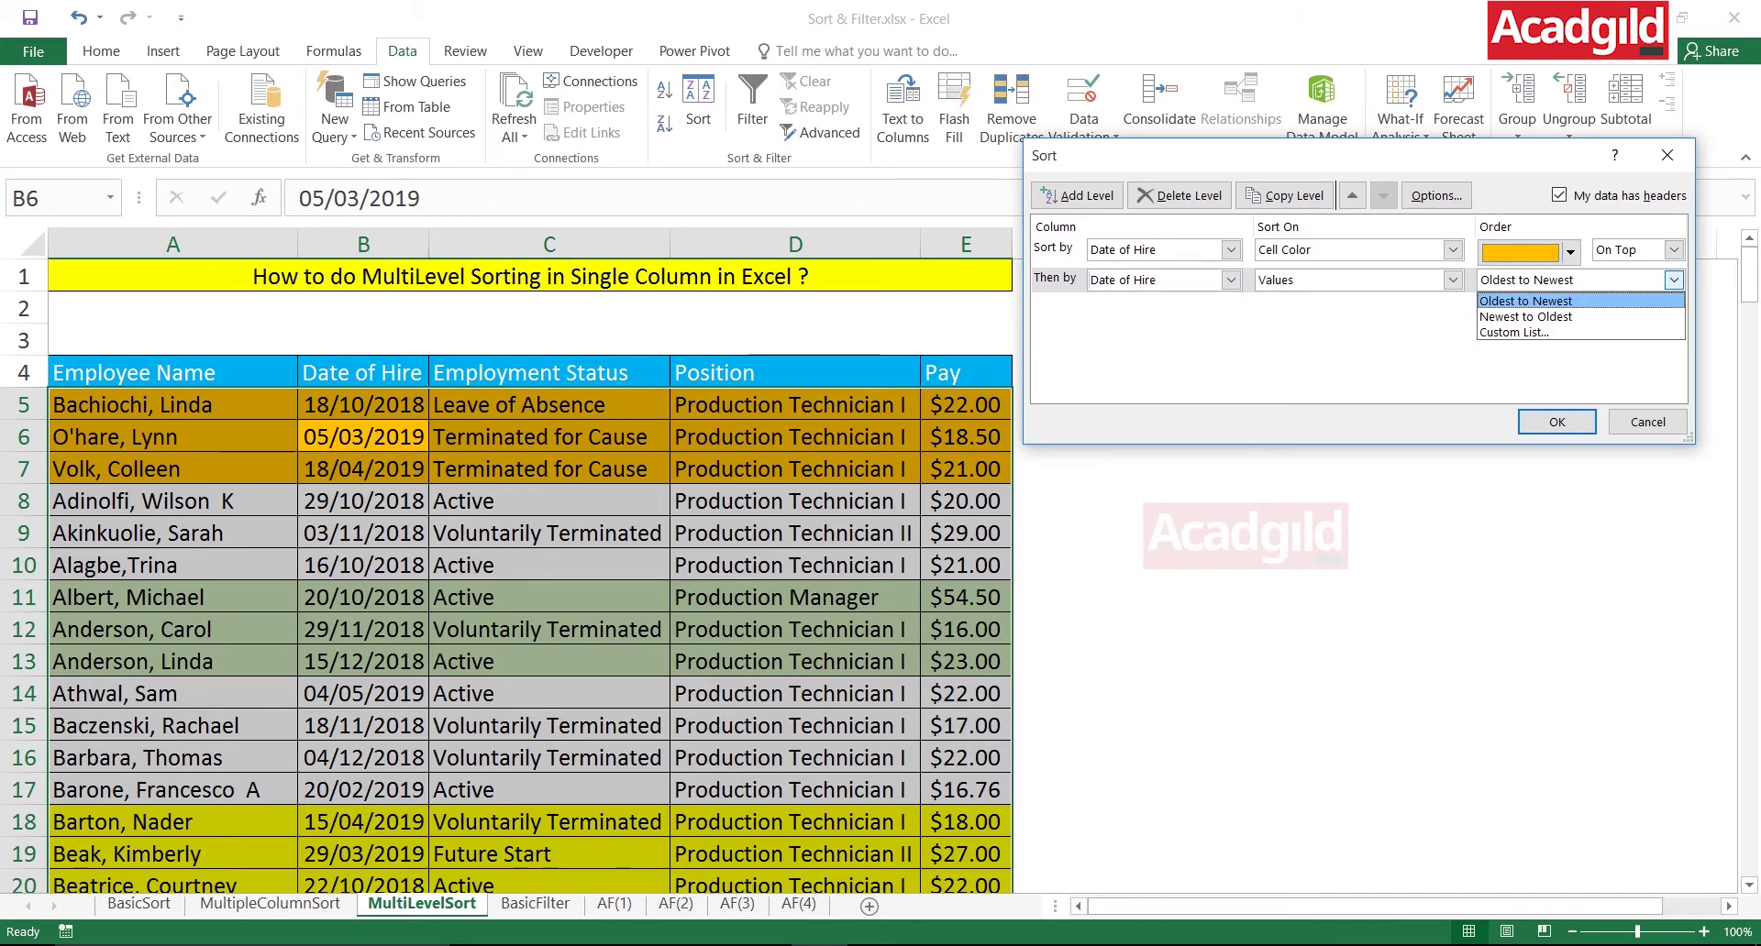
left_click(1526, 317)
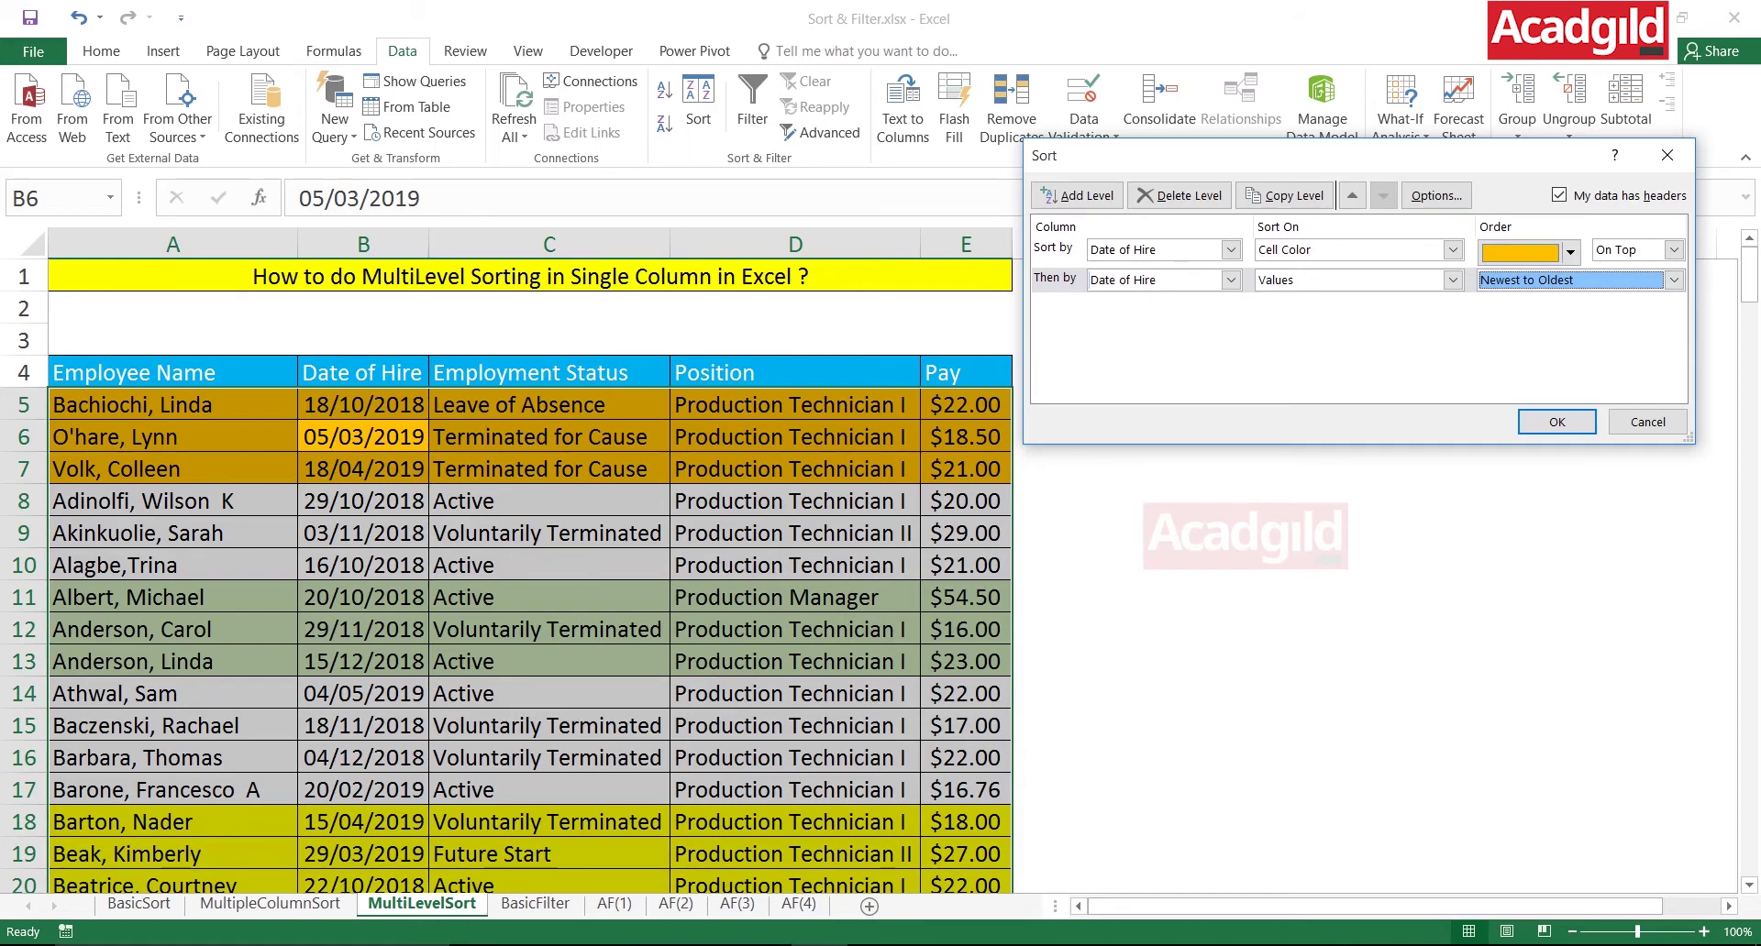
key("Return")
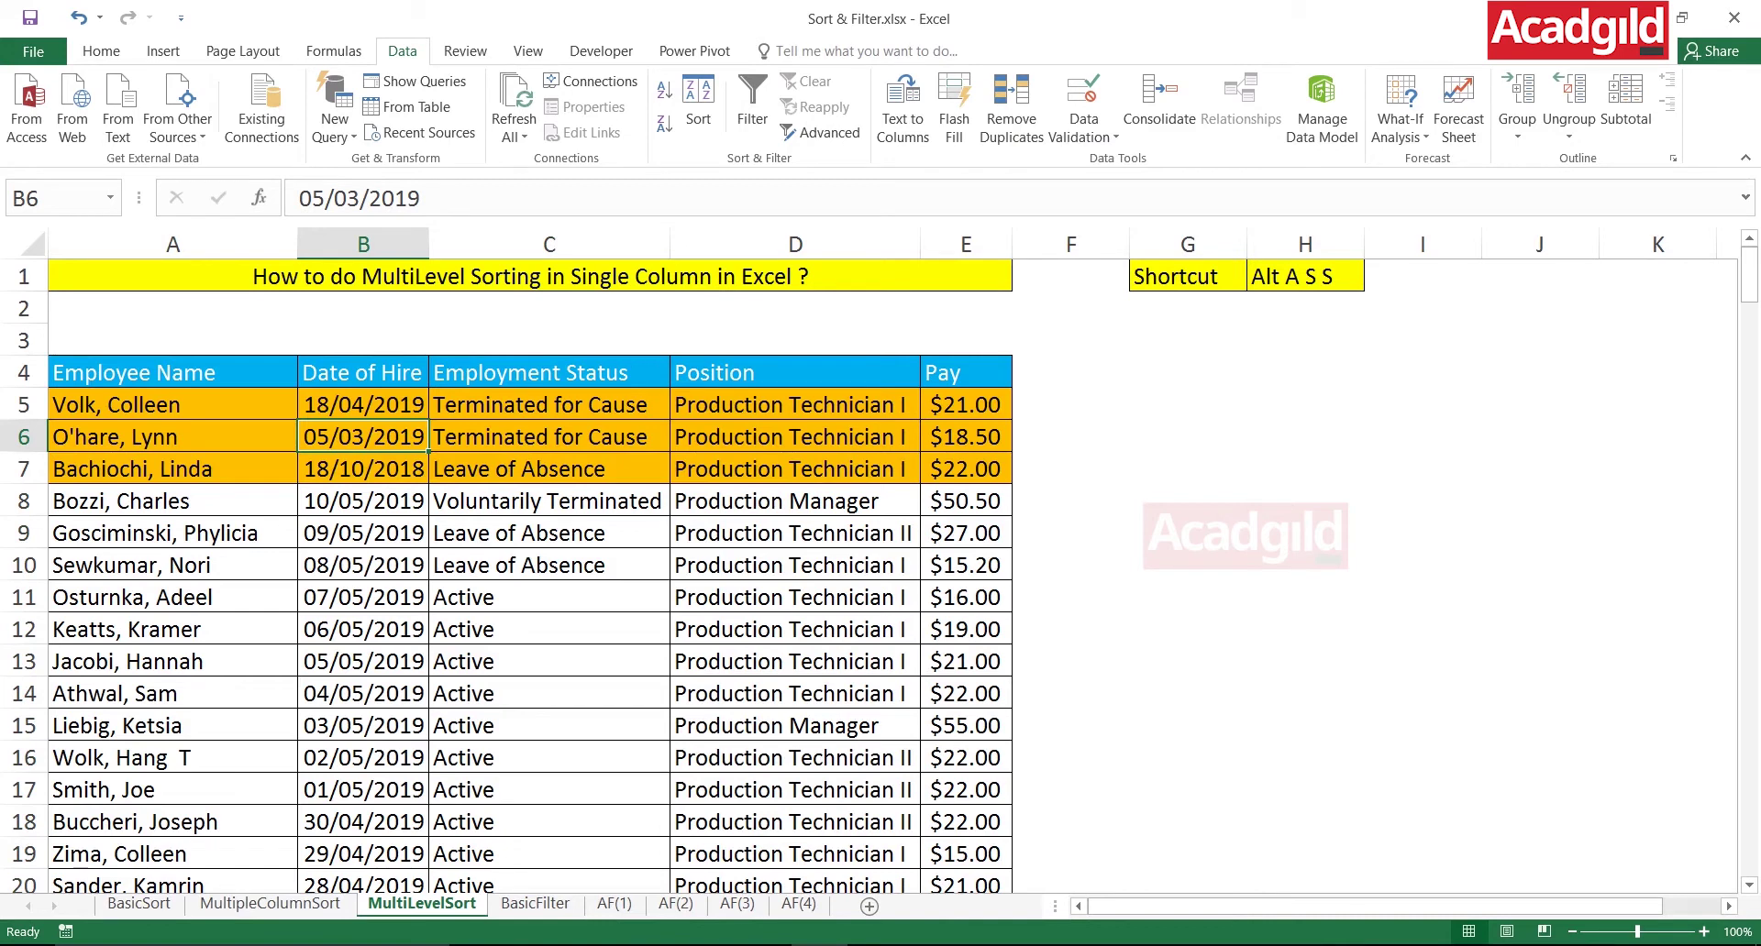
- Check the order of the Date of Hire values in the orange rows after the two-level sort
left_click_drag(172, 404, 965, 469)
left_click(392, 405)
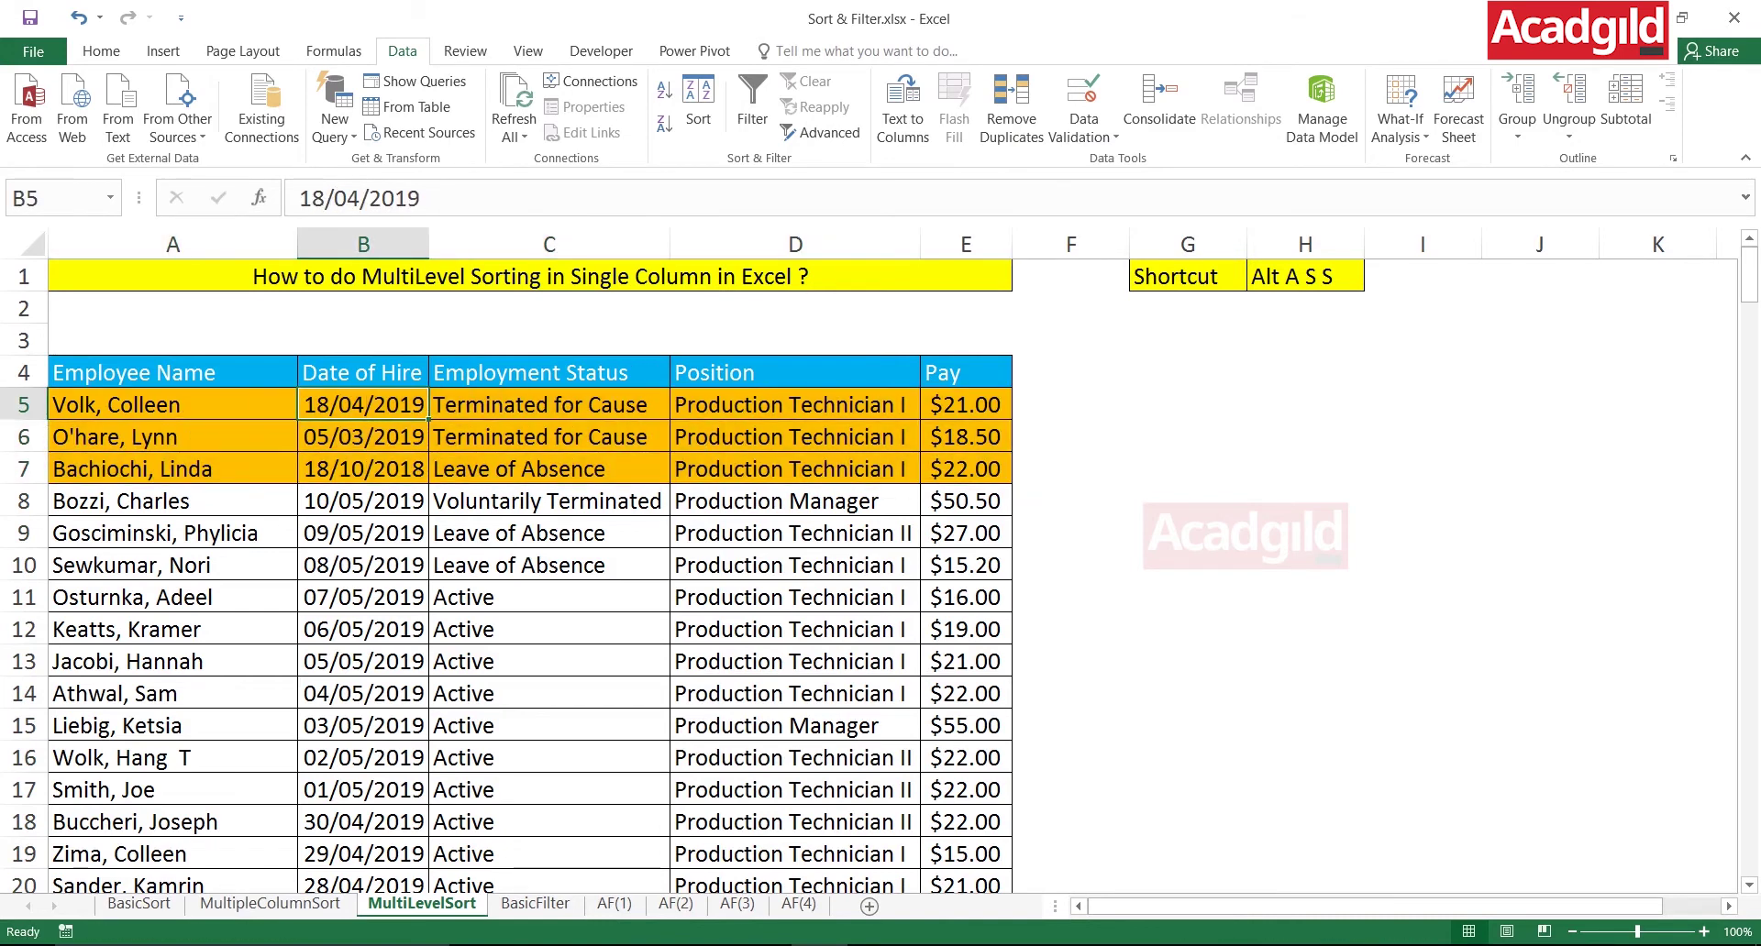
double_click(392, 405)
key("Return")
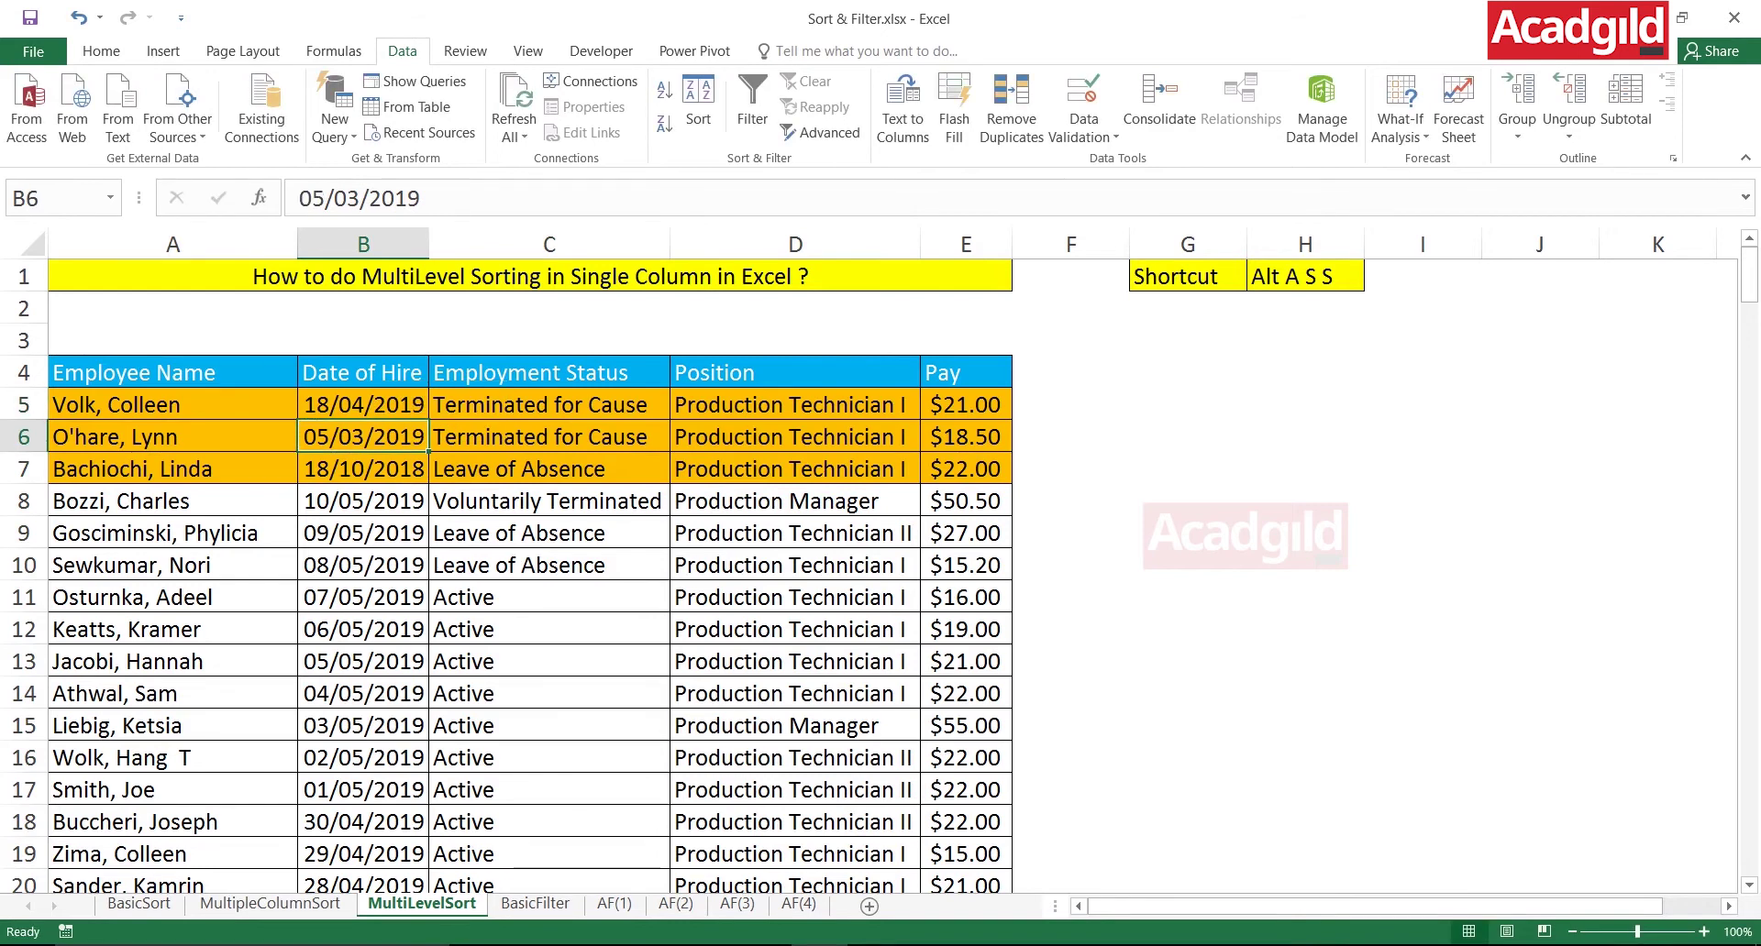
key("Up")
left_click_drag(363, 404, 363, 468)
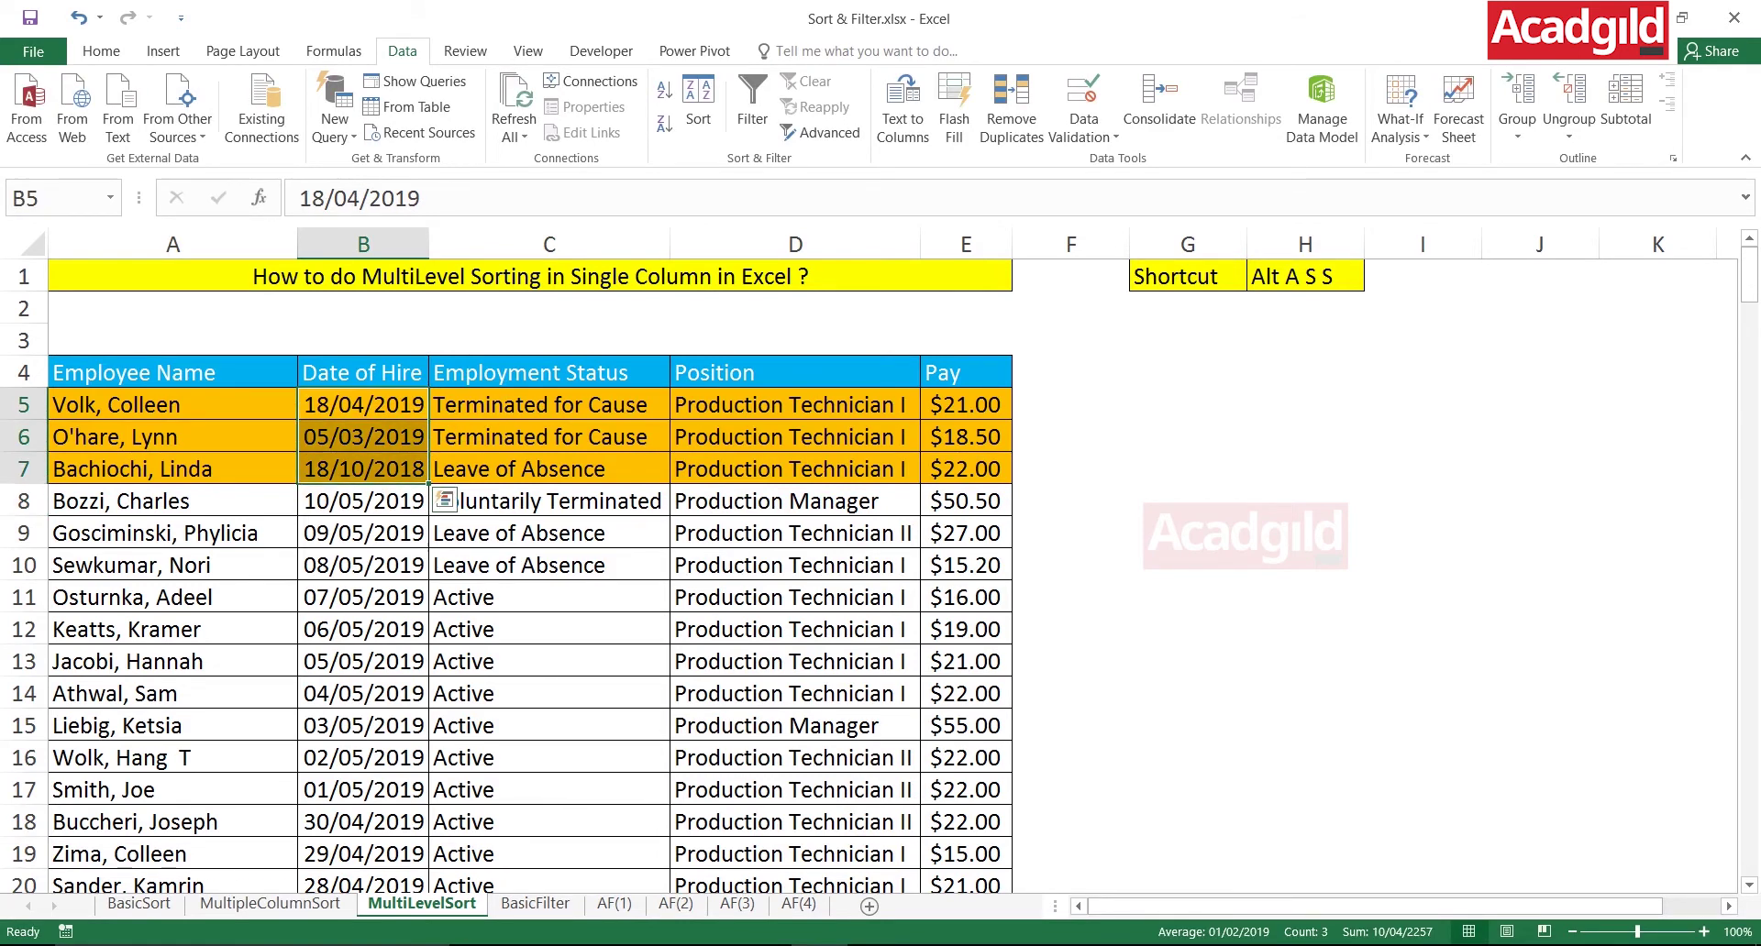
left_click(548, 404)
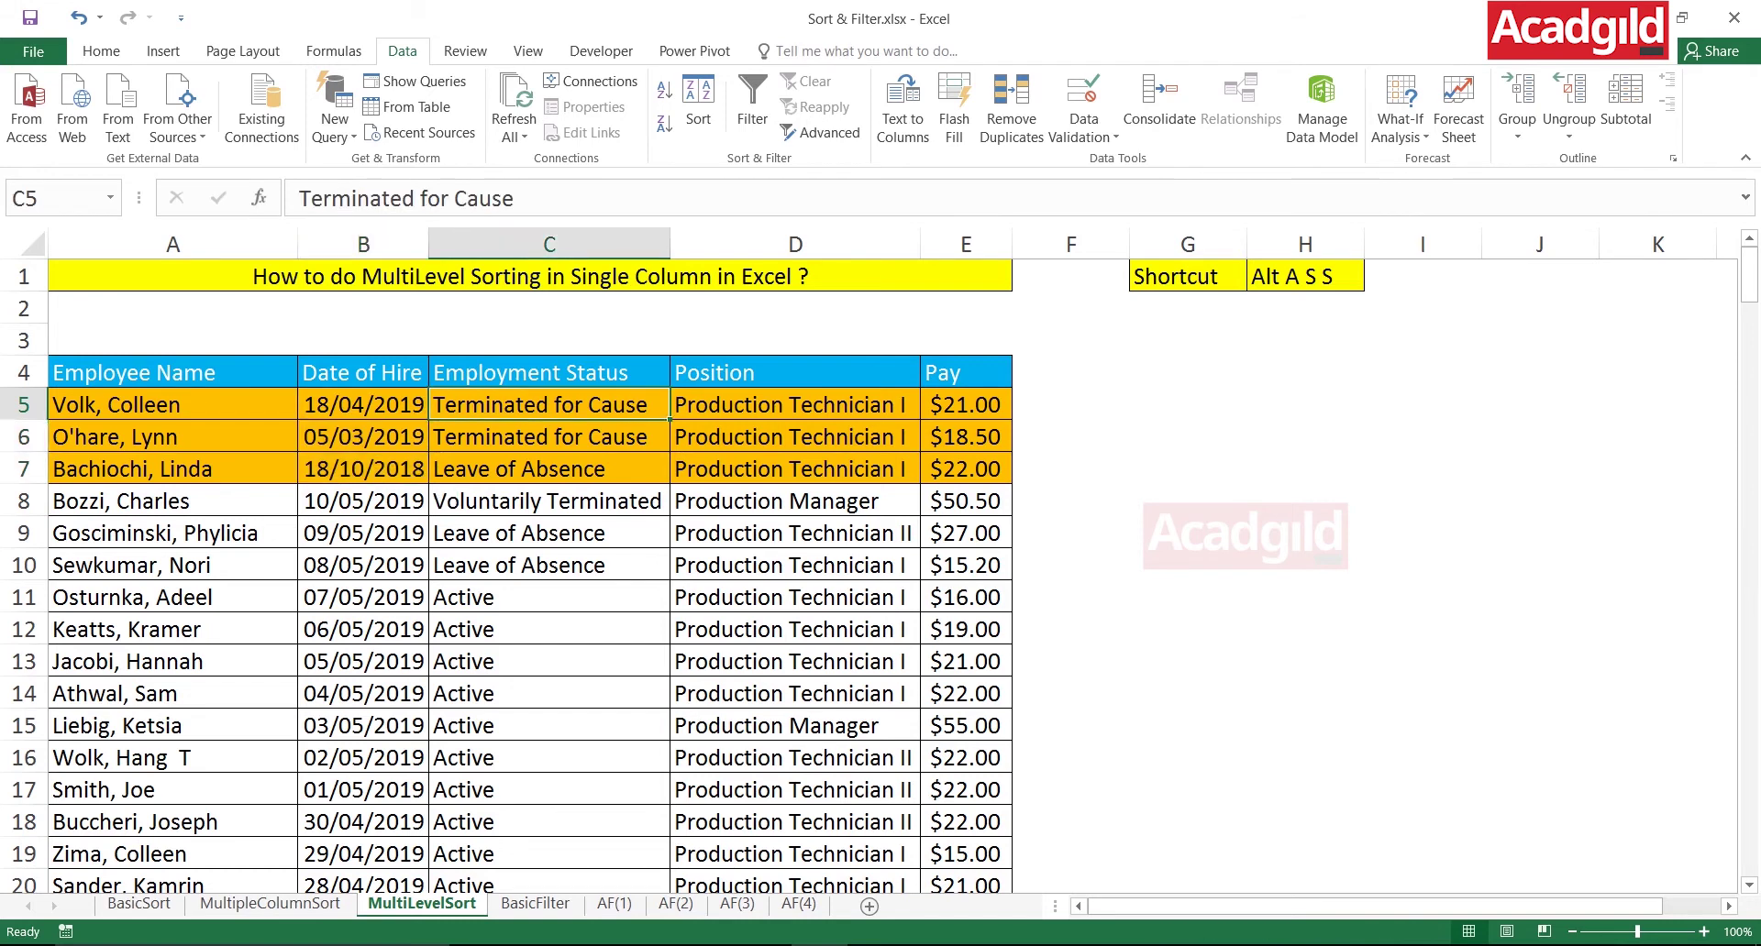
left_click_drag(172, 404, 963, 469)
left_click_drag(363, 404, 364, 469)
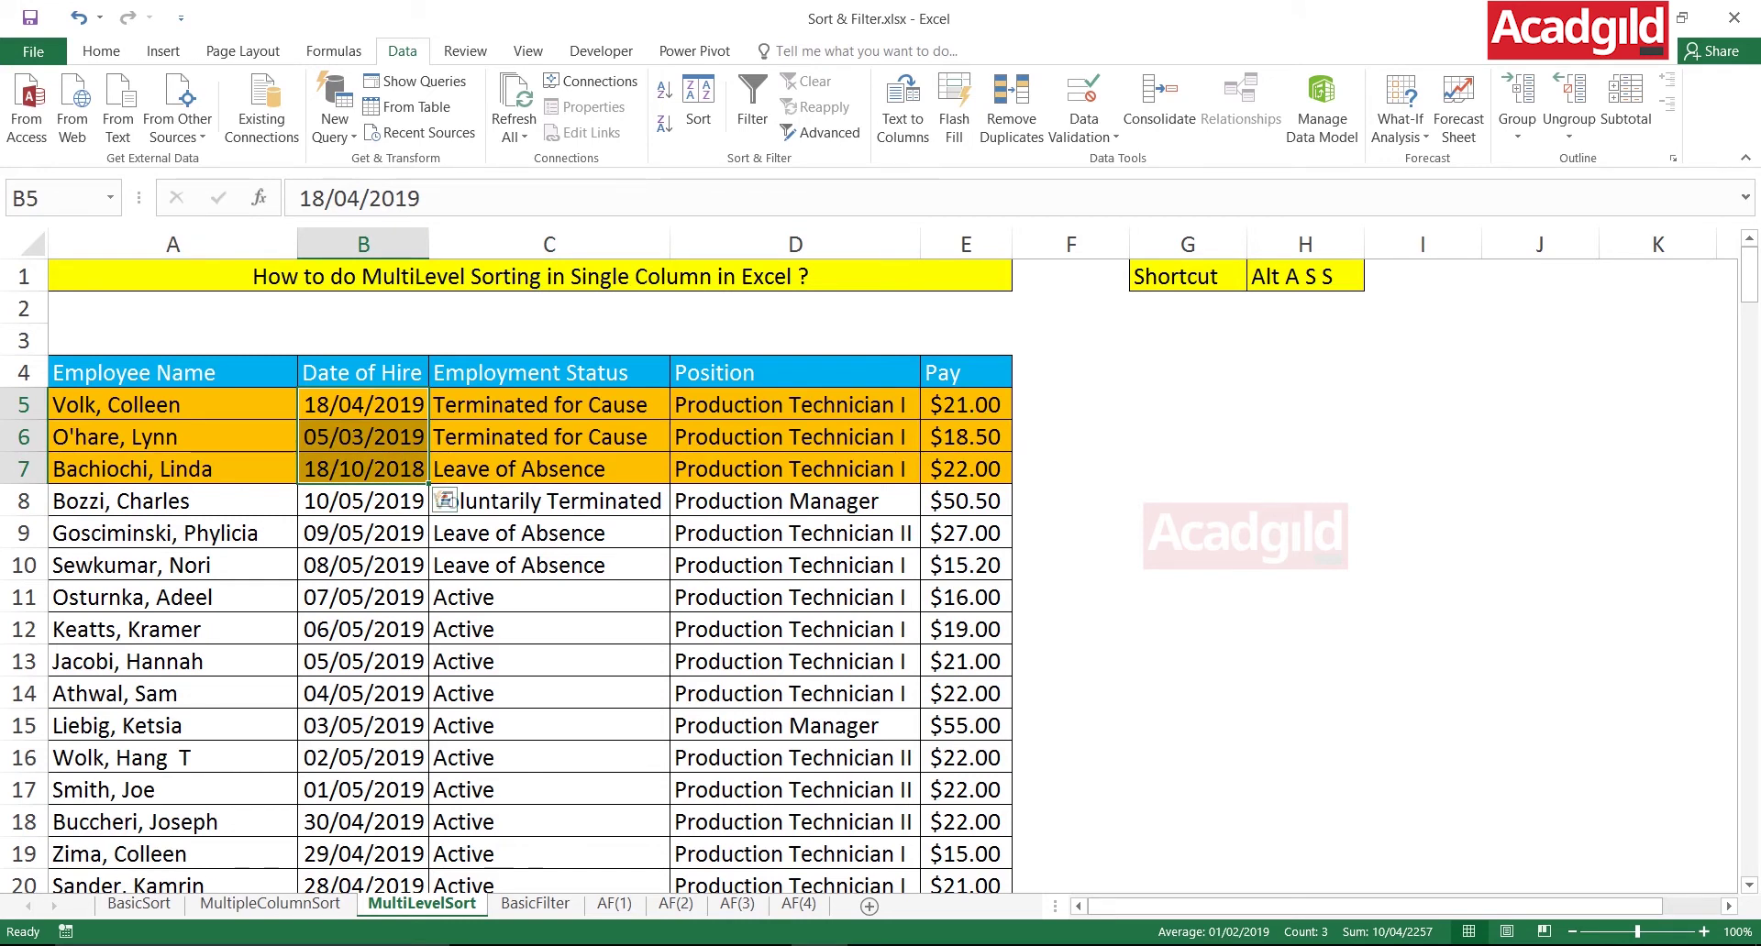
- Reopen the employee table's custom sort and review its Cell Color and Values levels for Date of Hire
left_click(385, 470)
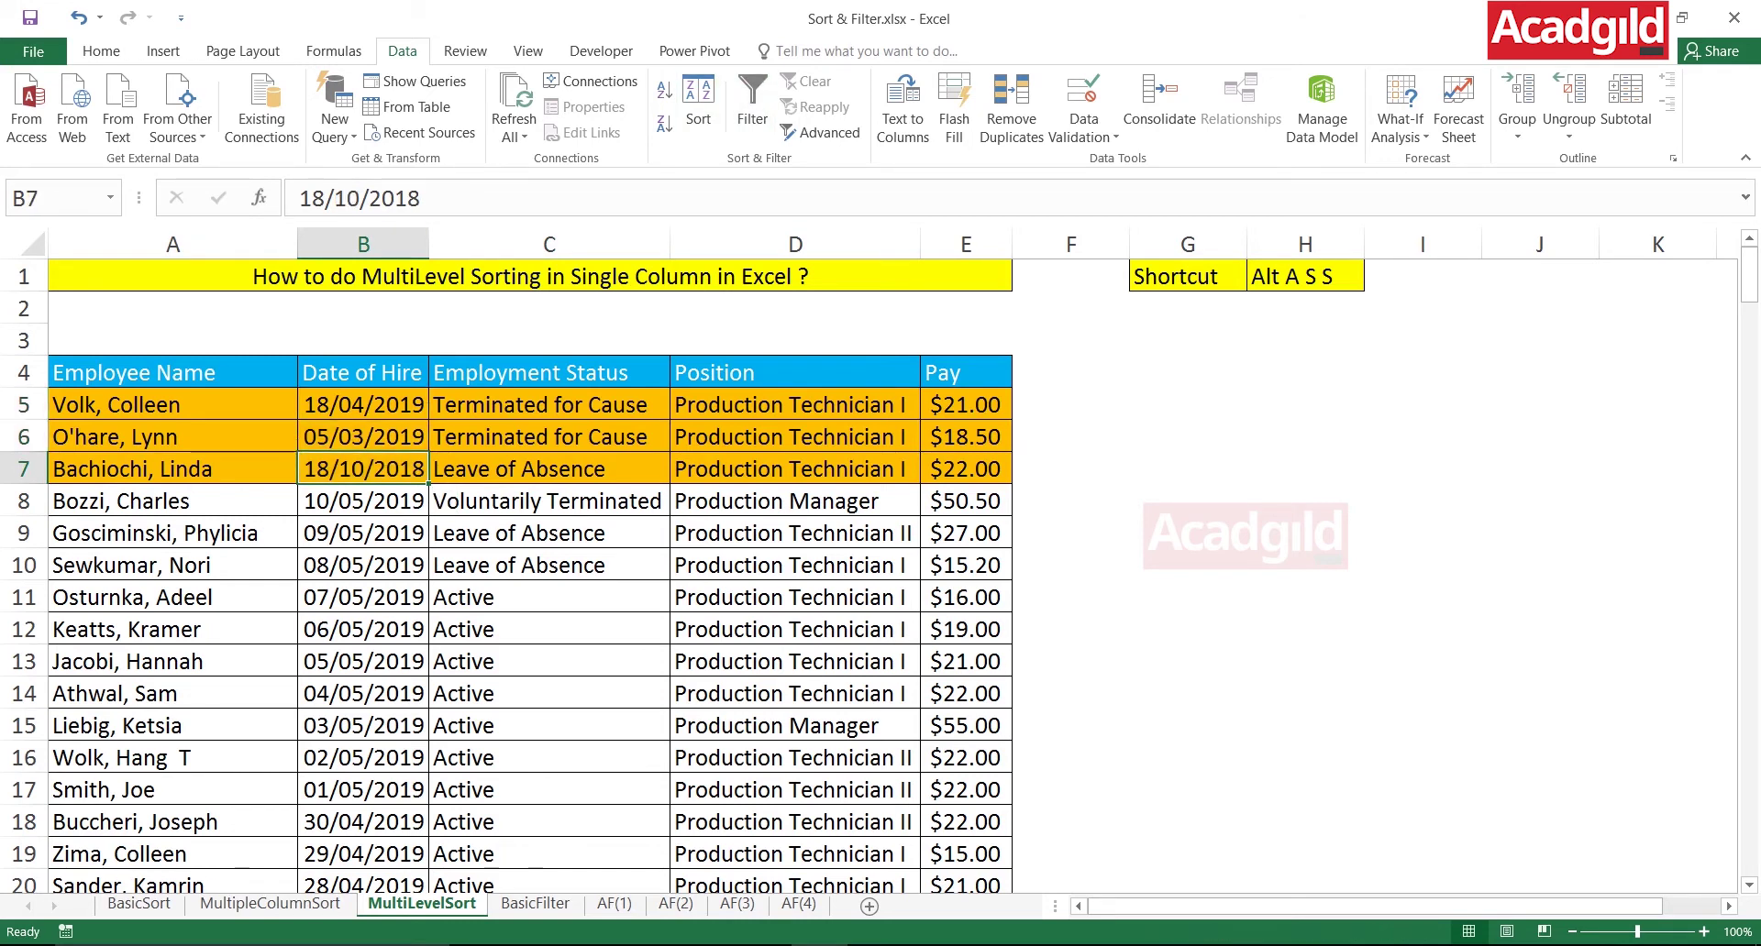
key("alt")
key("a")
key("s")
key("s")
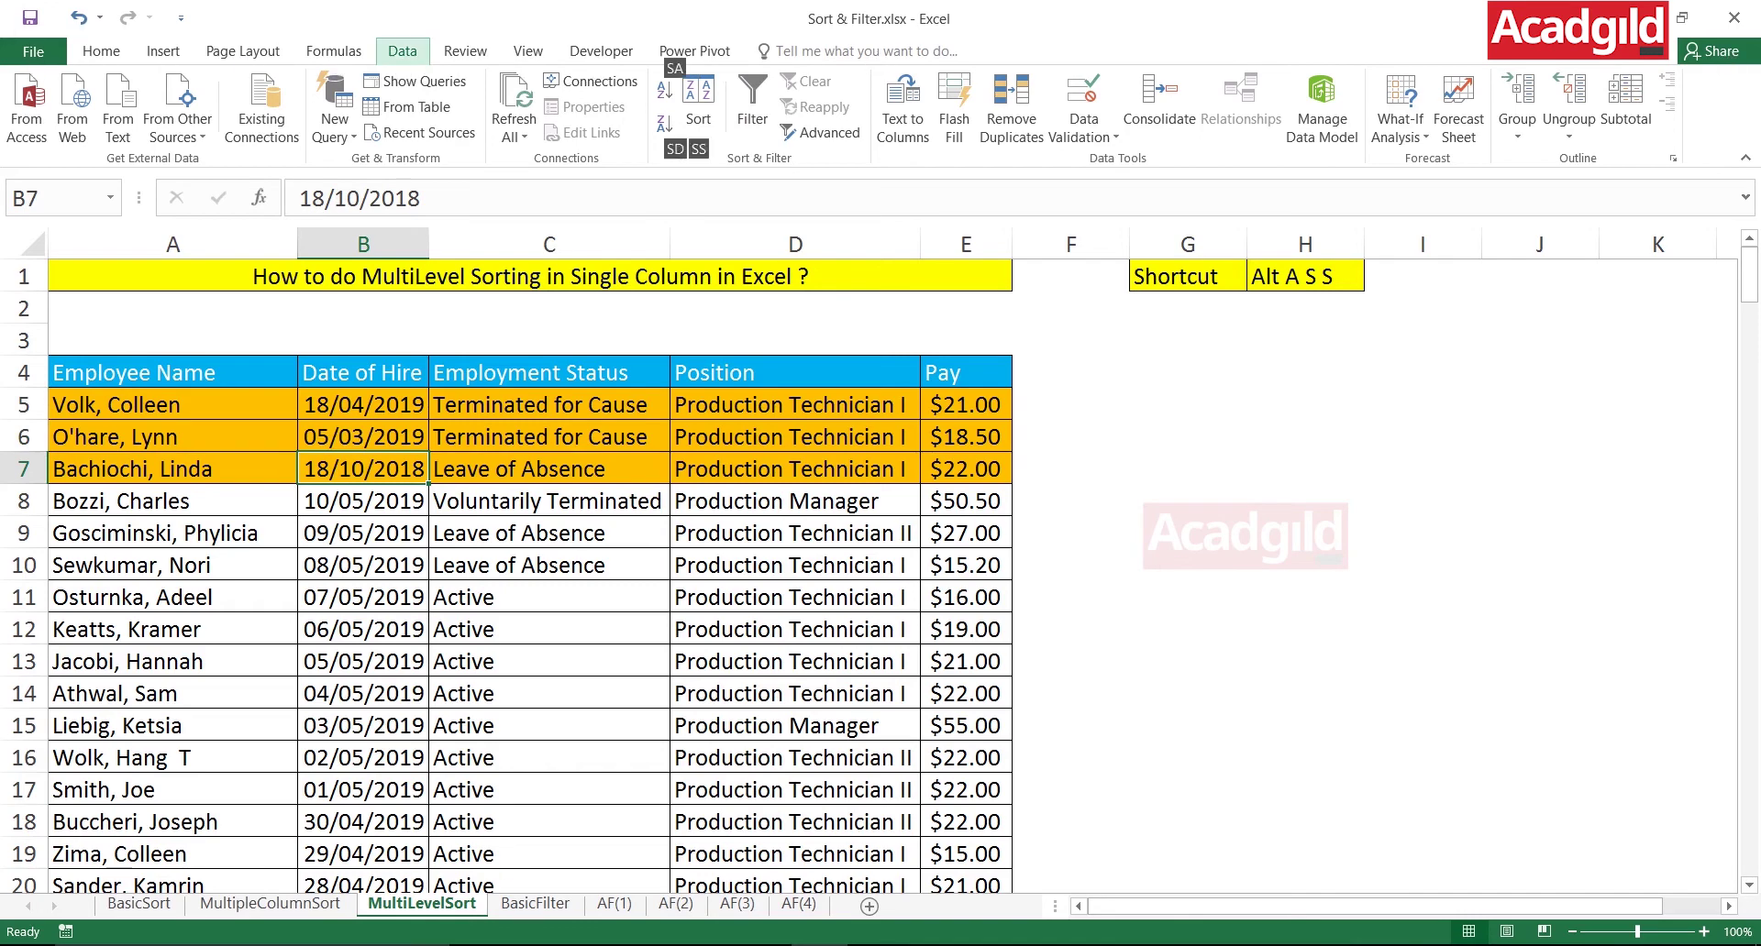
left_click(1053, 249)
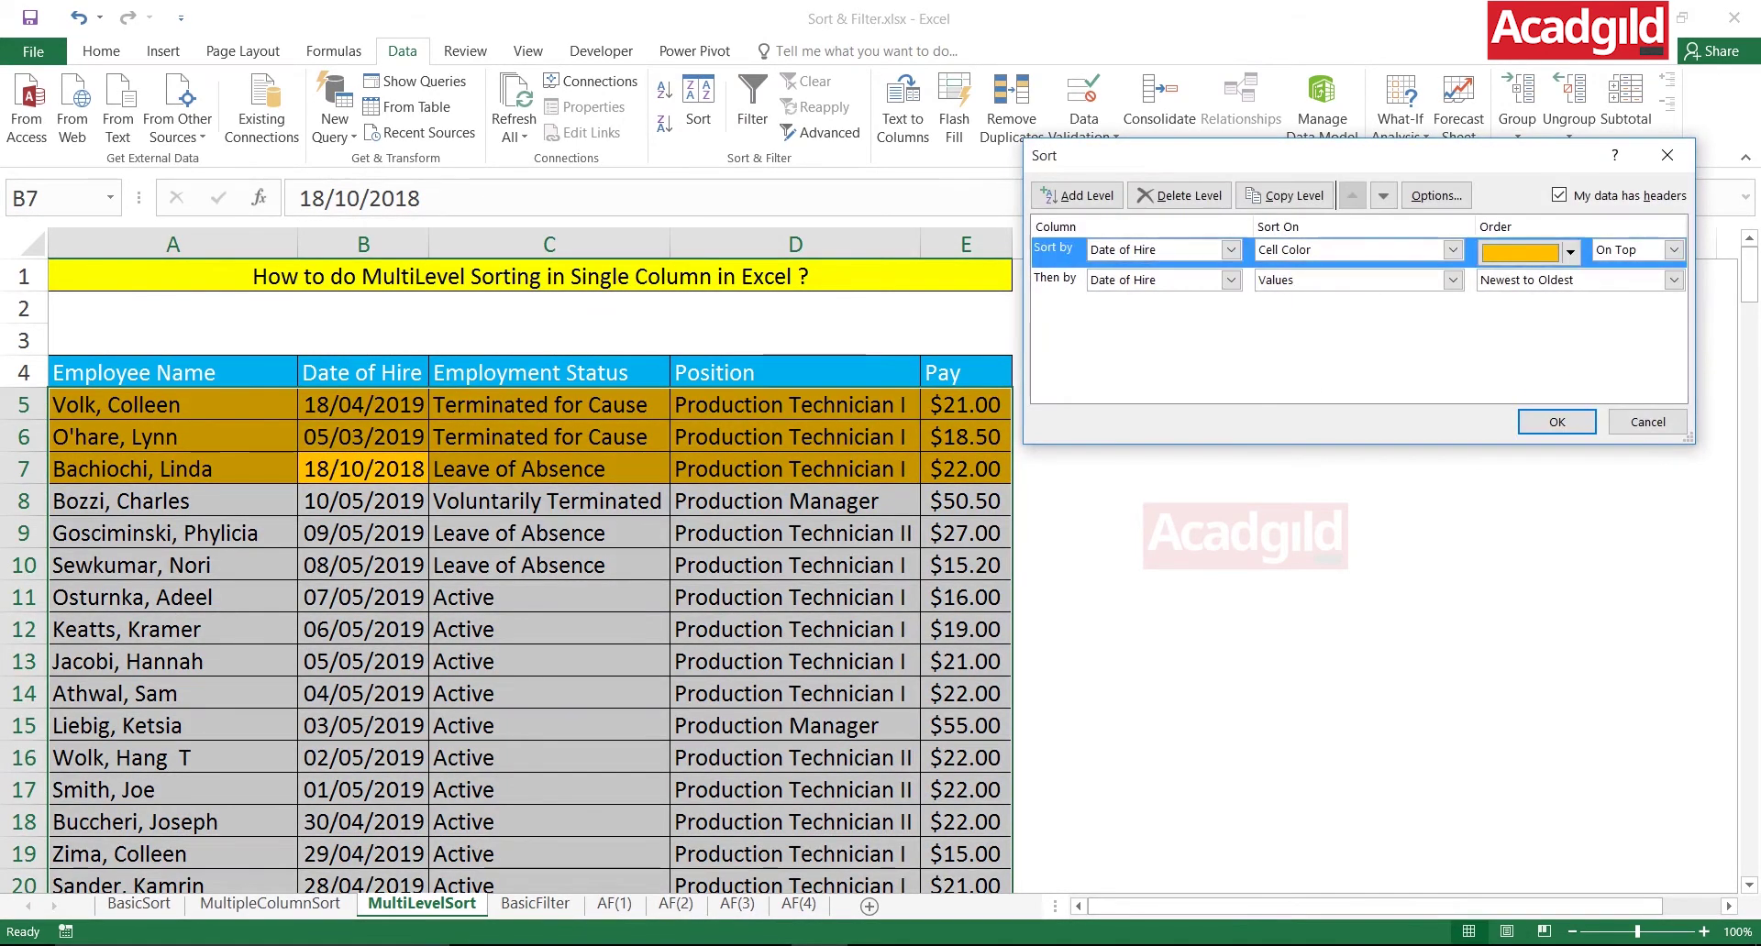
left_click(1054, 279)
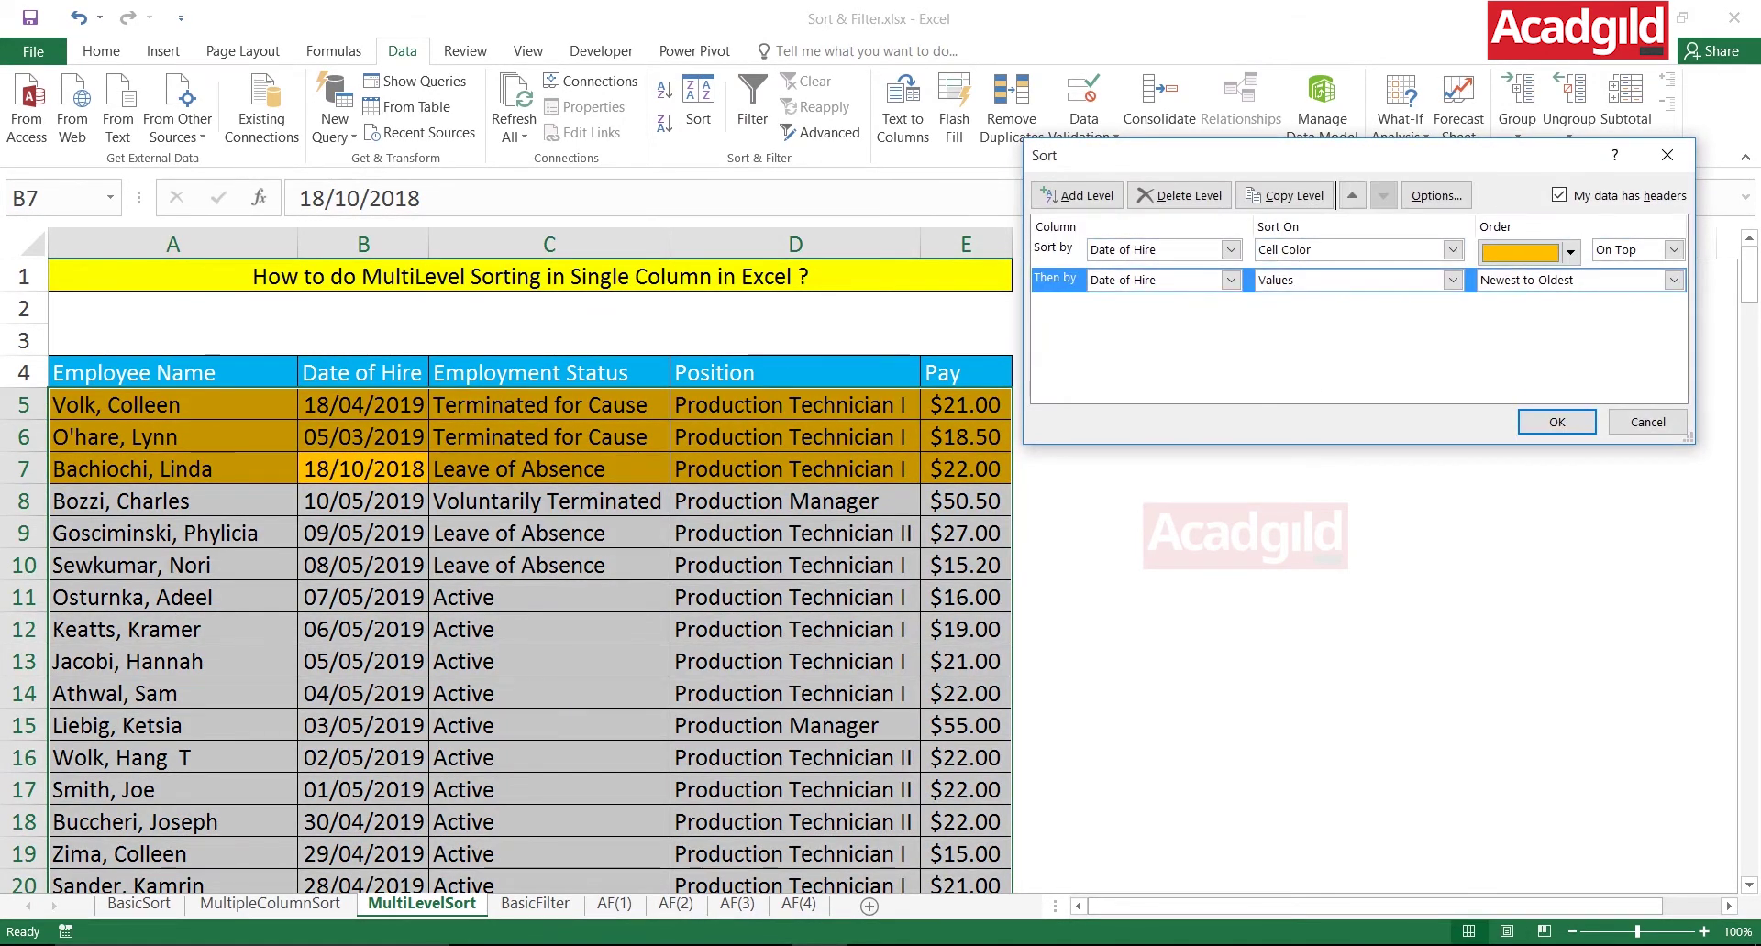
left_click(1052, 249)
left_click(1054, 279)
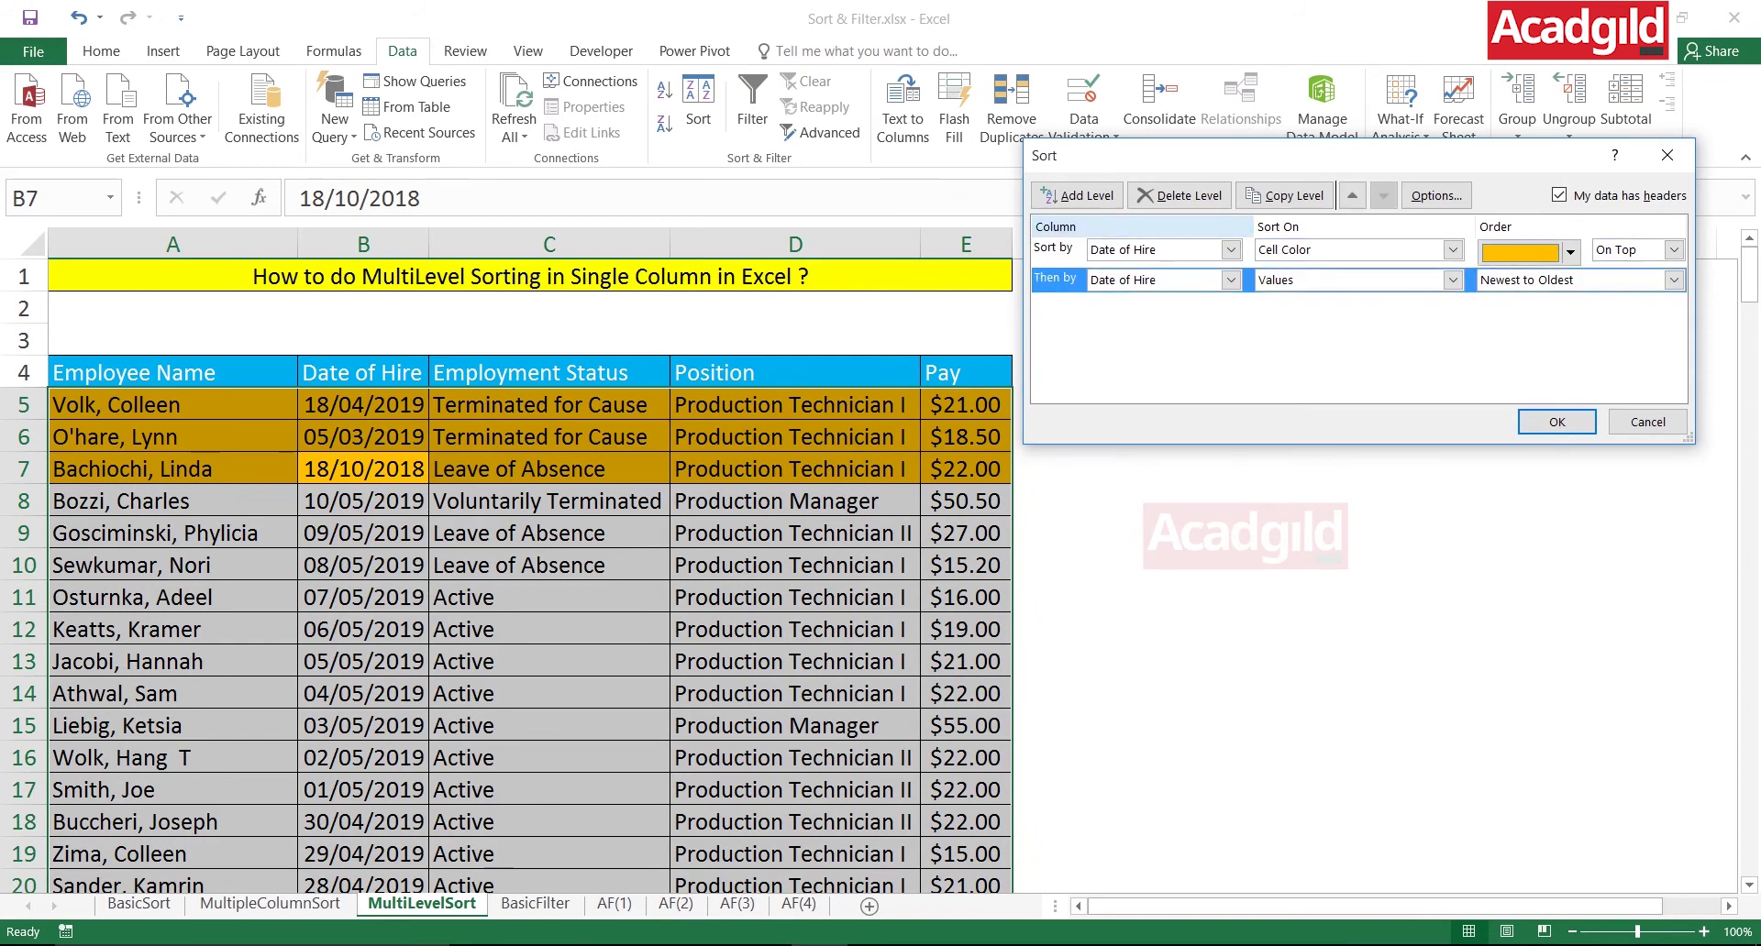
left_click(1052, 248)
left_click(1055, 279)
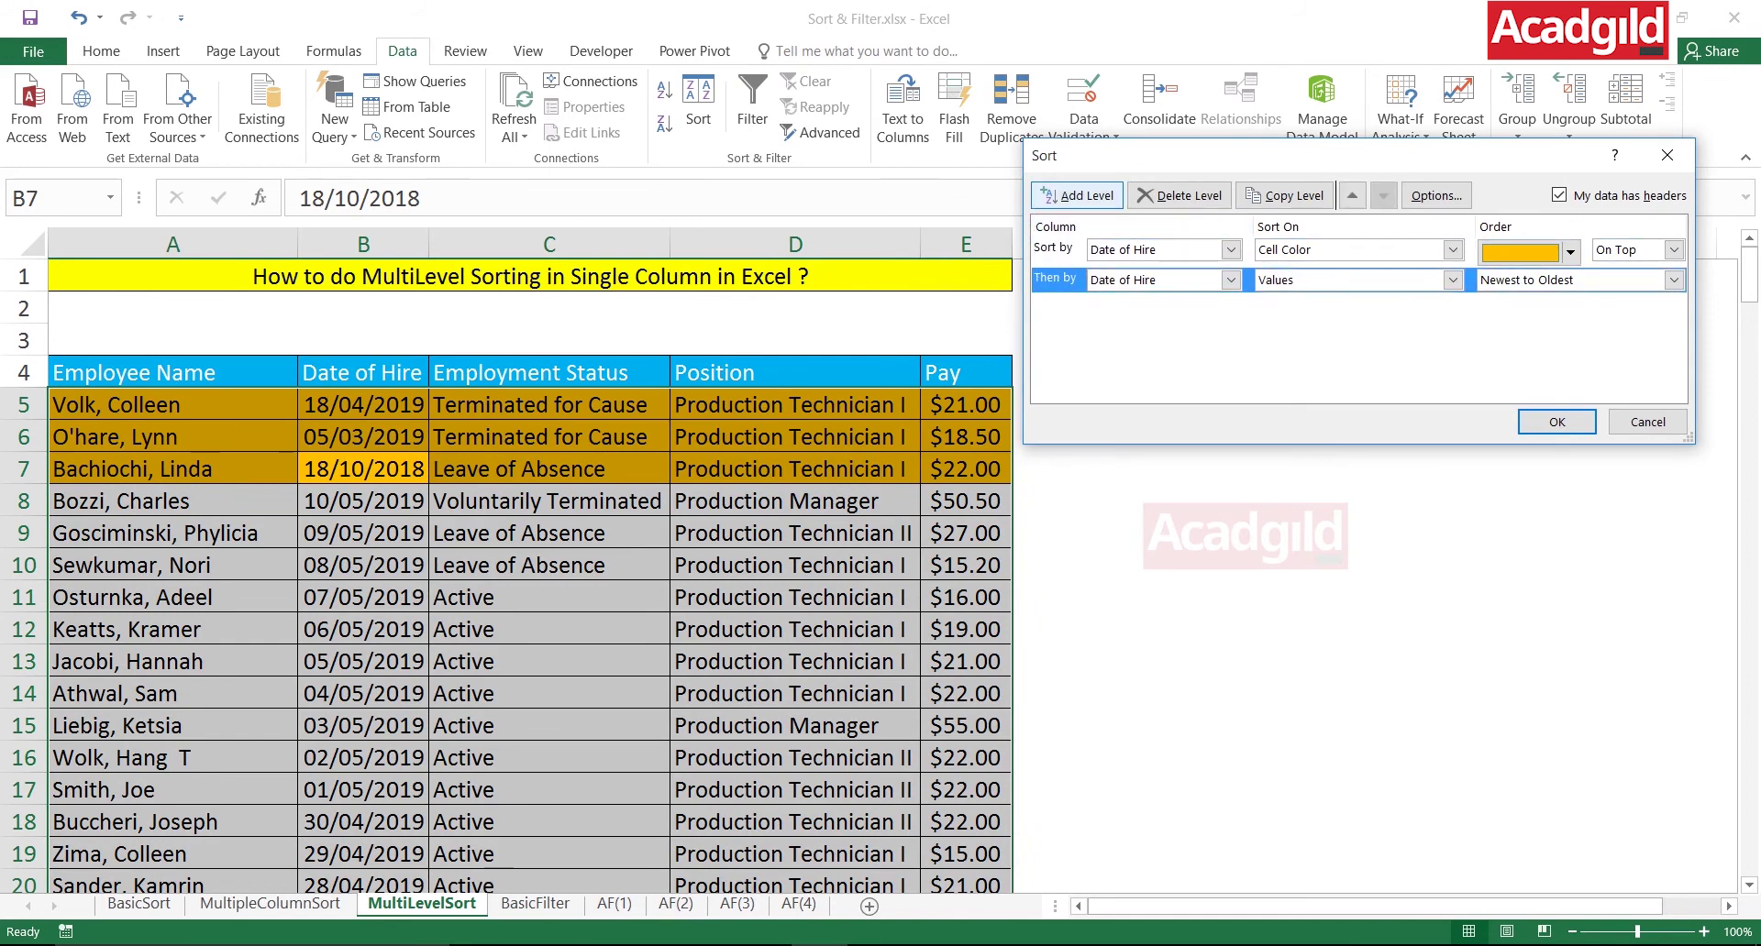
- Add two empty levels to the custom sort, delete both of them and apply the two-level Date of Hire sort
left_click(1077, 196)
left_click(1077, 195)
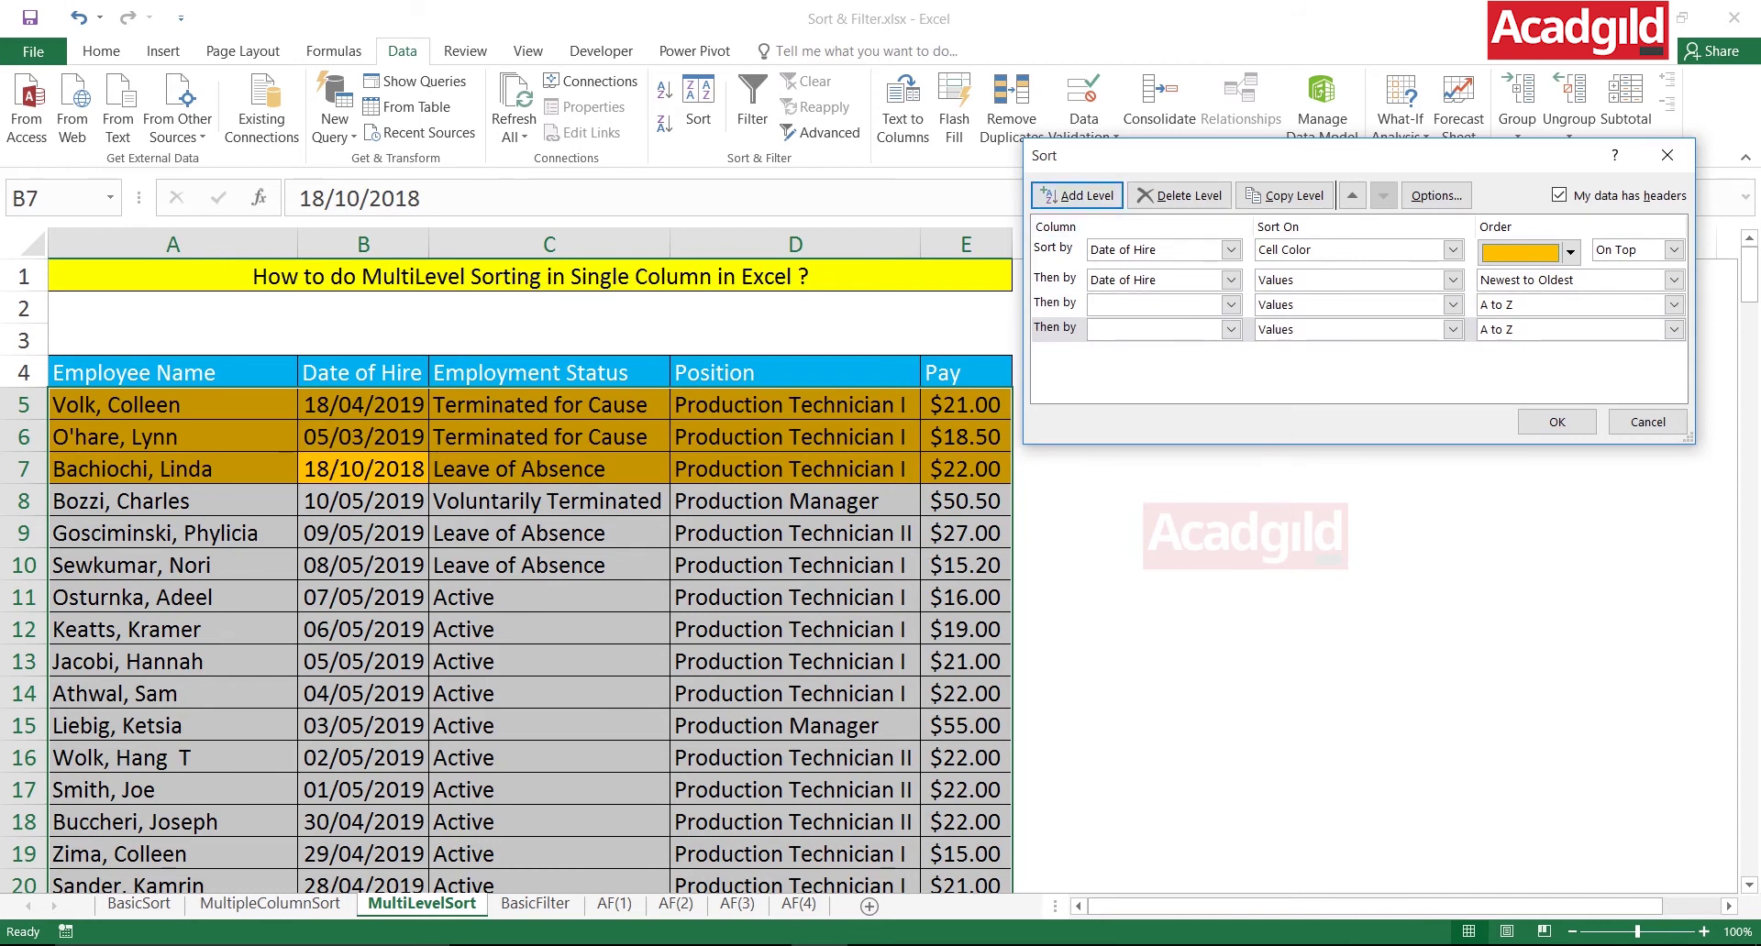
left_click(1055, 328)
left_click(1180, 195)
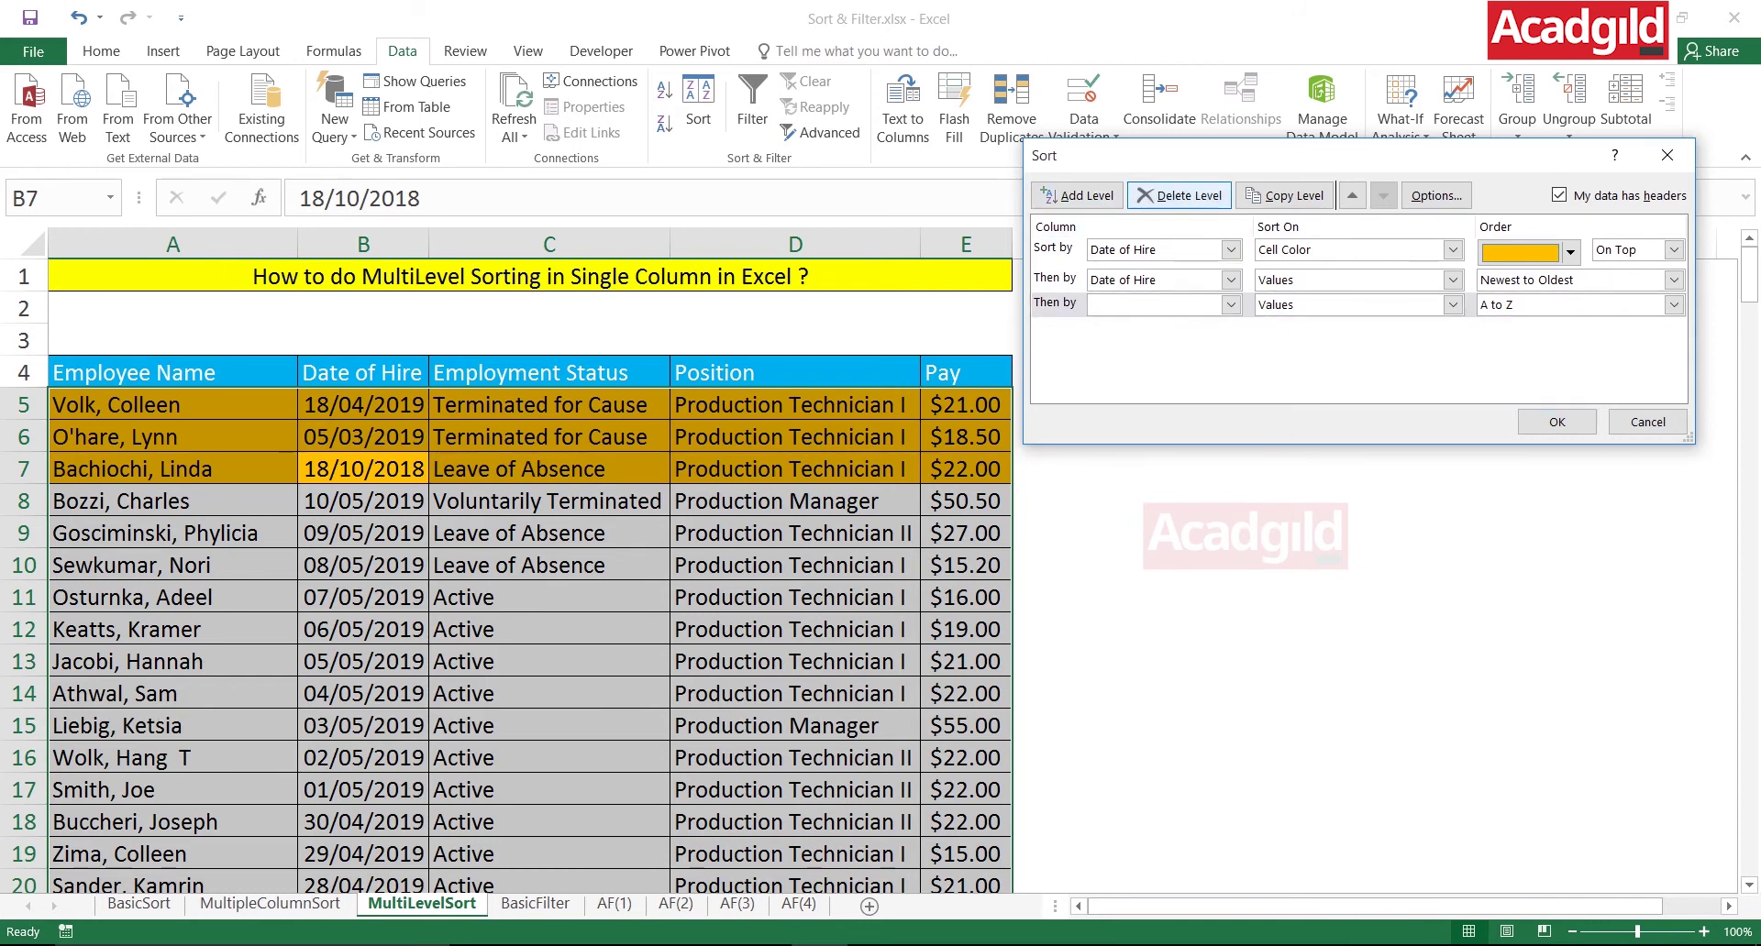
left_click(1181, 195)
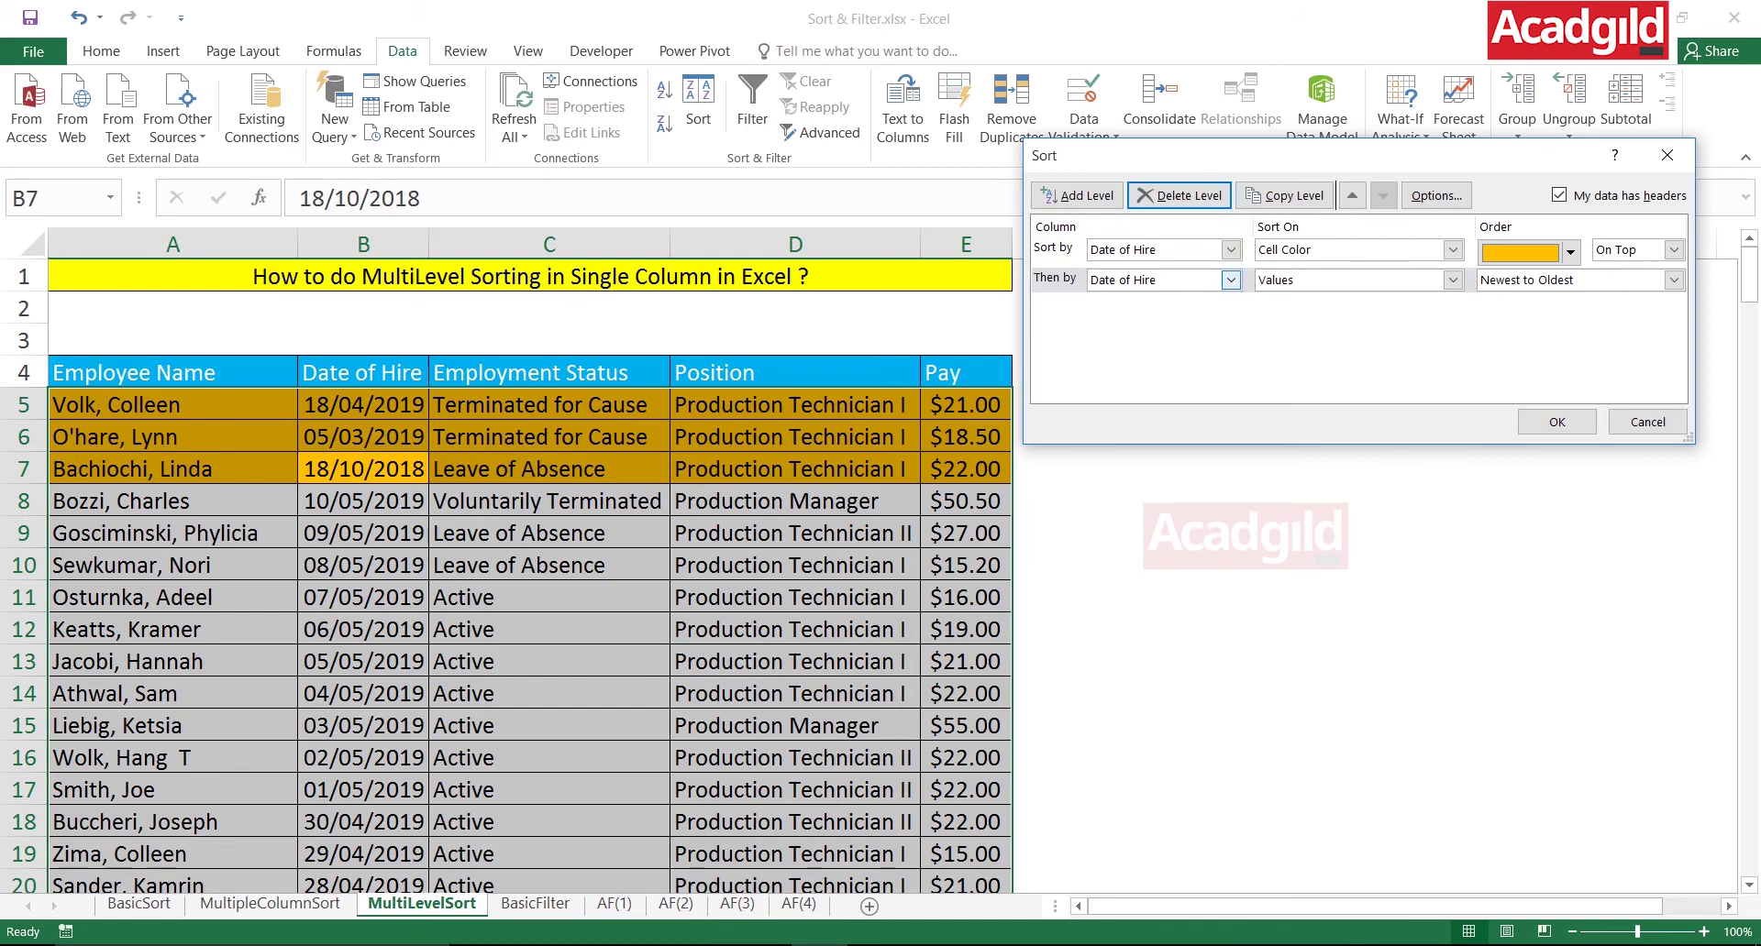
left_click(1557, 423)
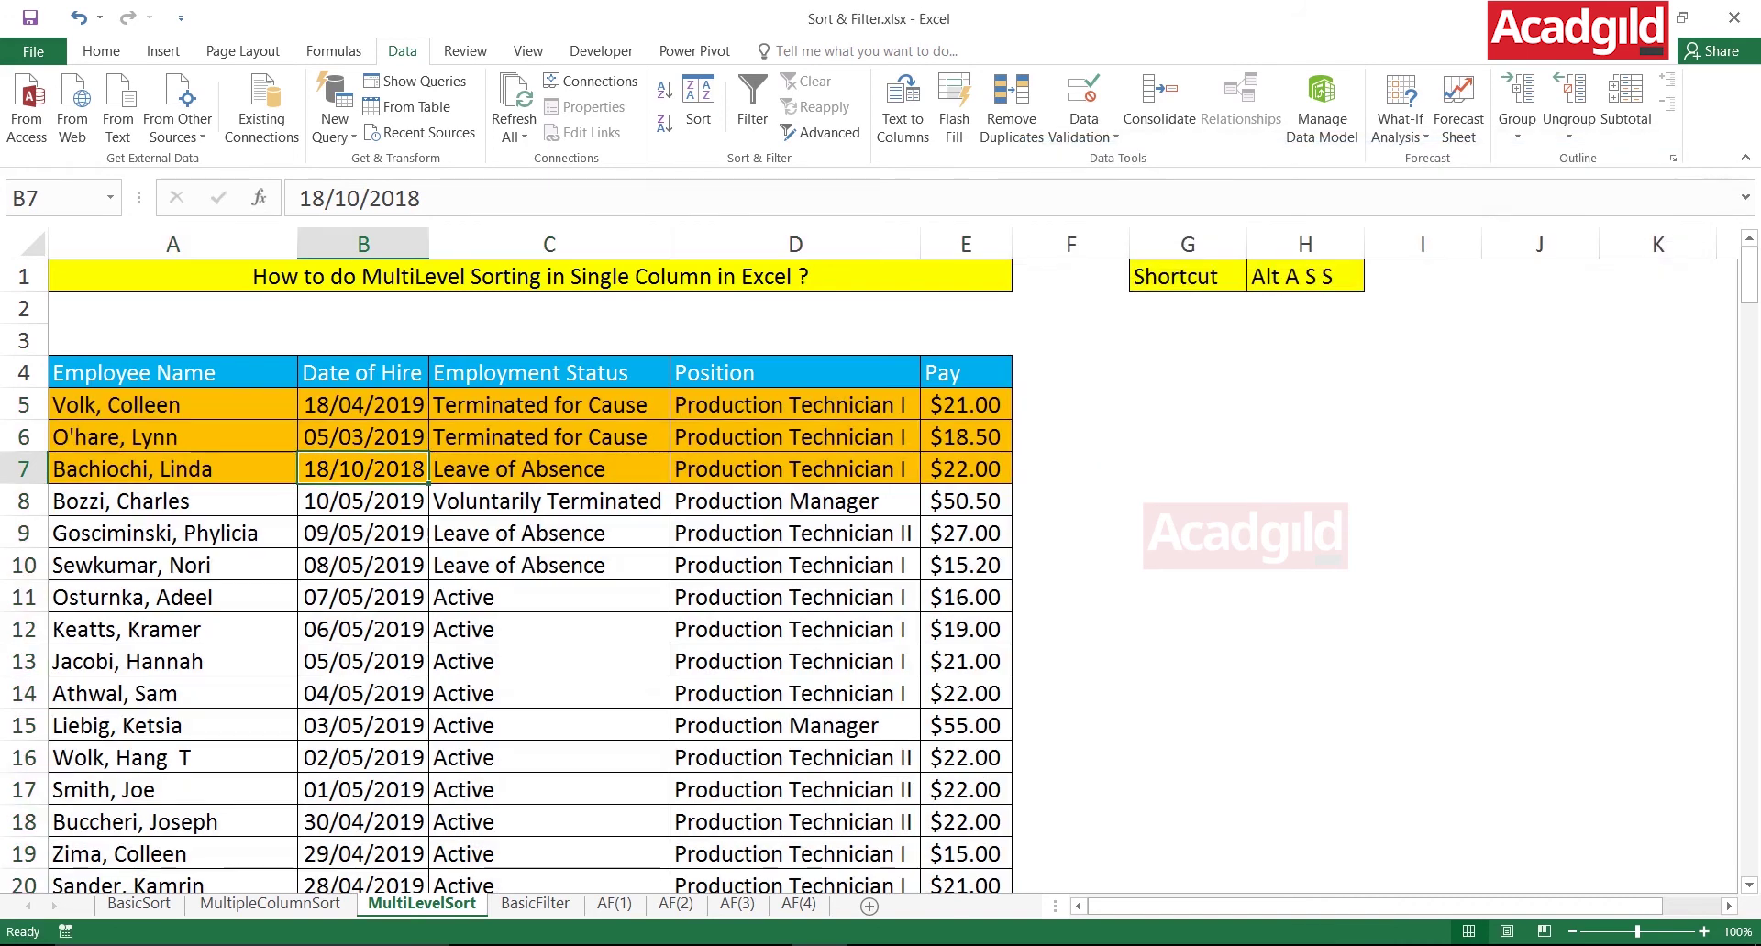
left_click(549, 534)
left_click(363, 437)
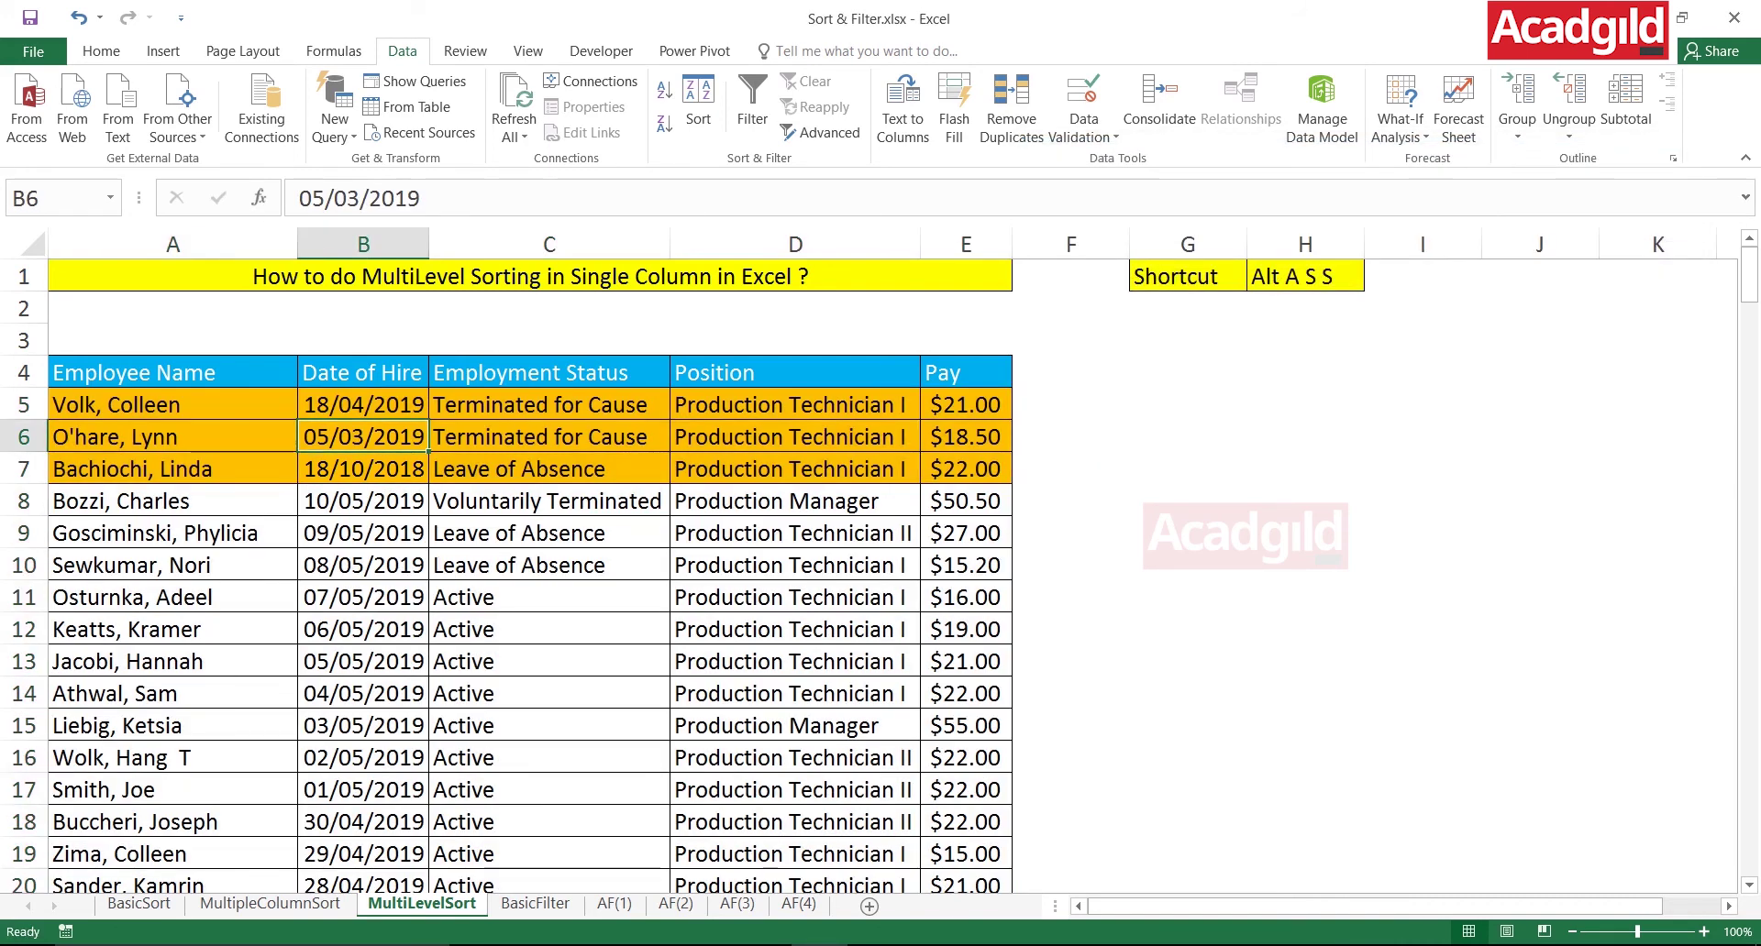
left_click(550, 469)
left_click(363, 437)
left_click(172, 470)
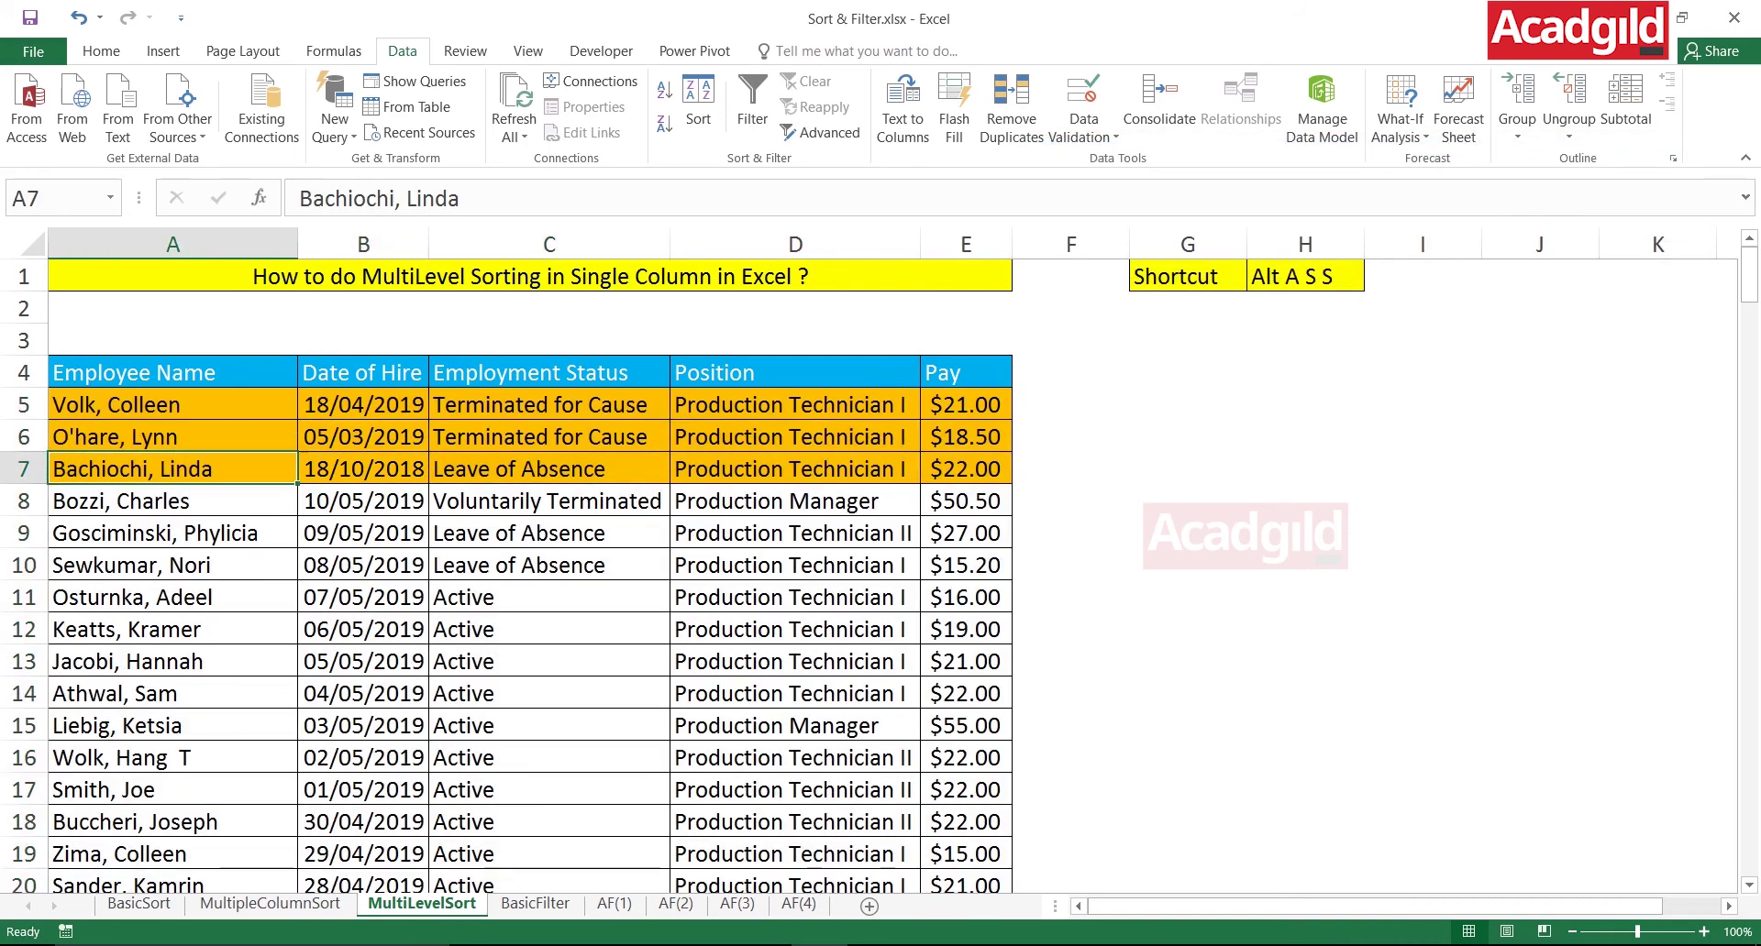